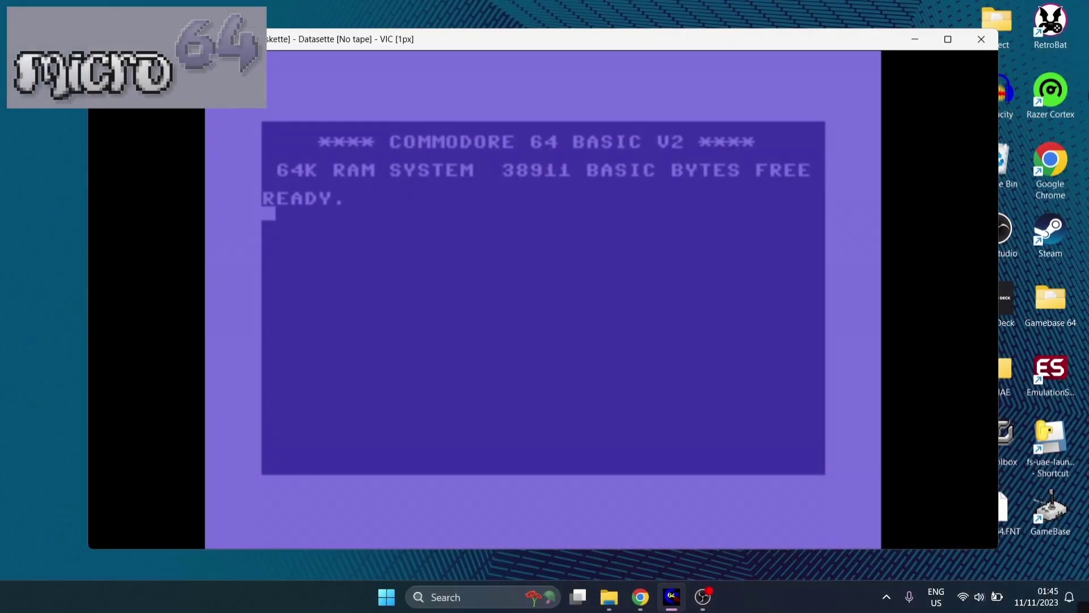
# Step: Open the emulator's main menu and look over its Options page
pyautogui.press('F12')
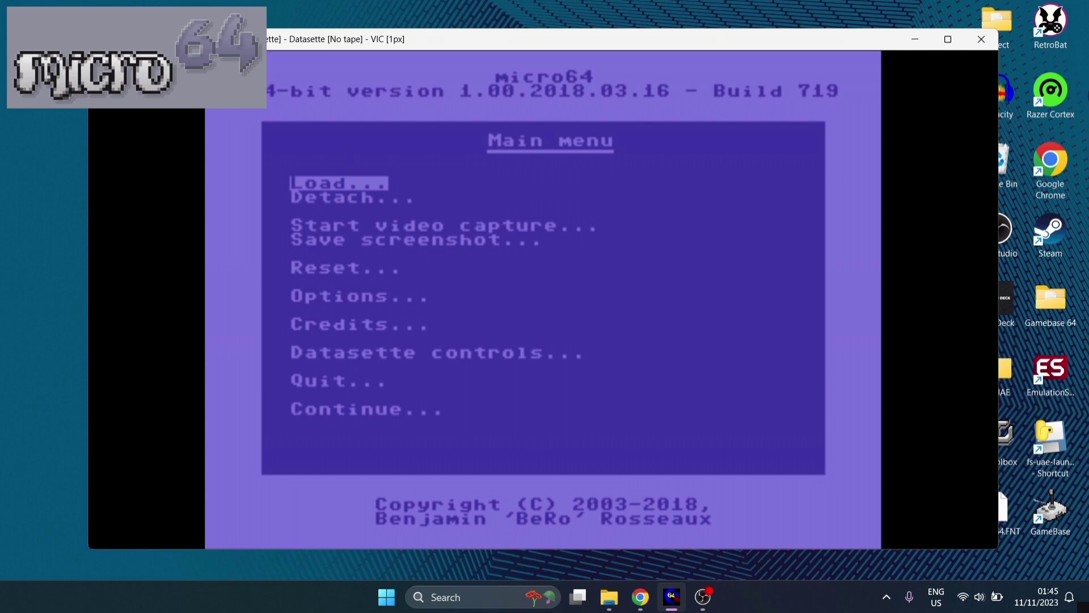
pyautogui.press('Down')
pyautogui.press('Down')
pyautogui.press('Down')
pyautogui.press('Down')
pyautogui.press('Down')
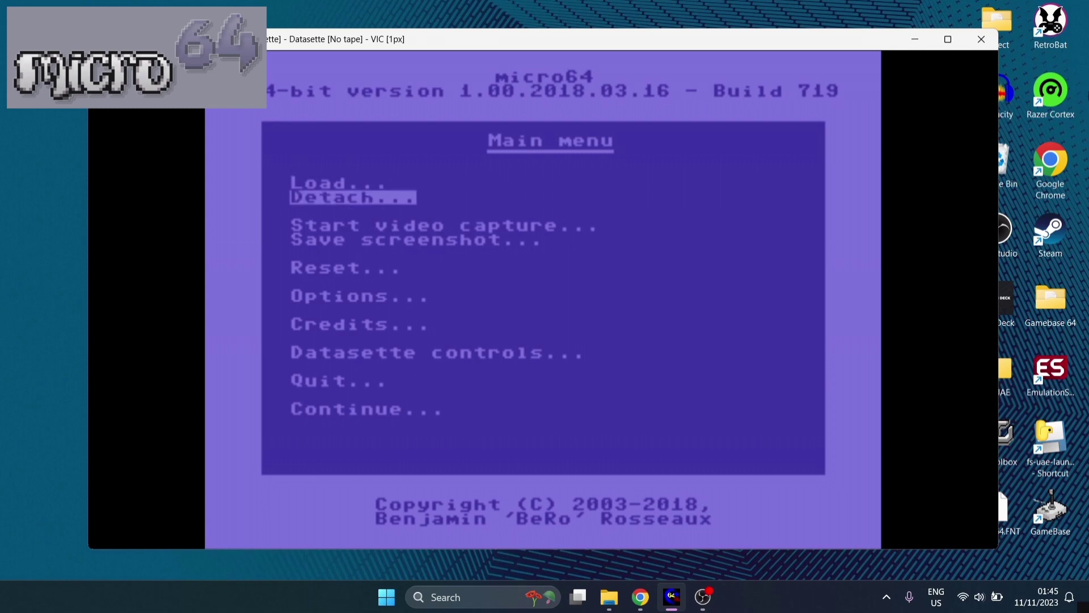
pyautogui.press('Return')
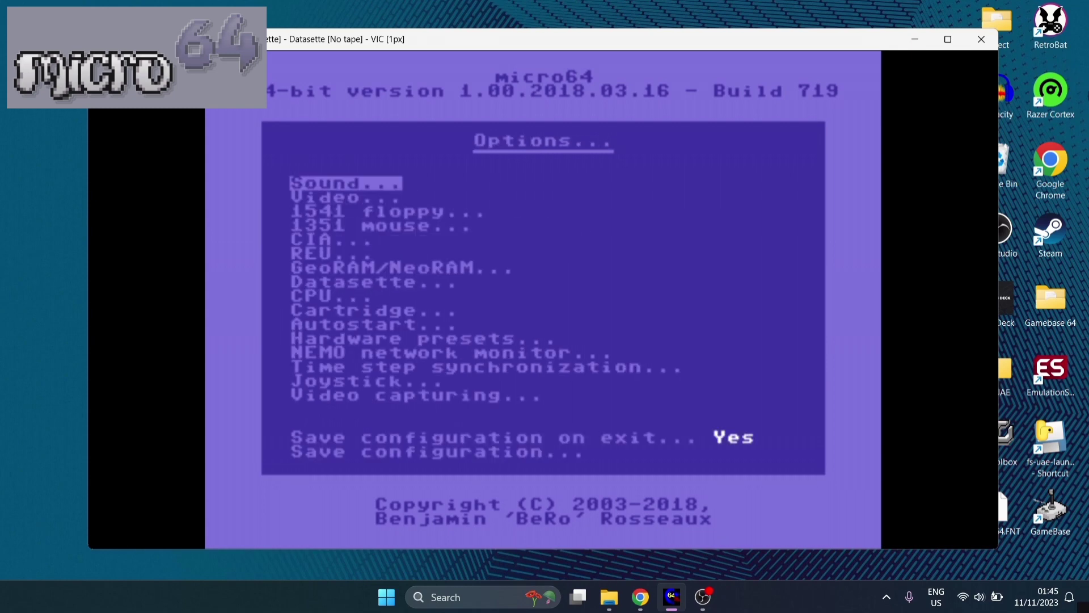
pyautogui.press('Escape')
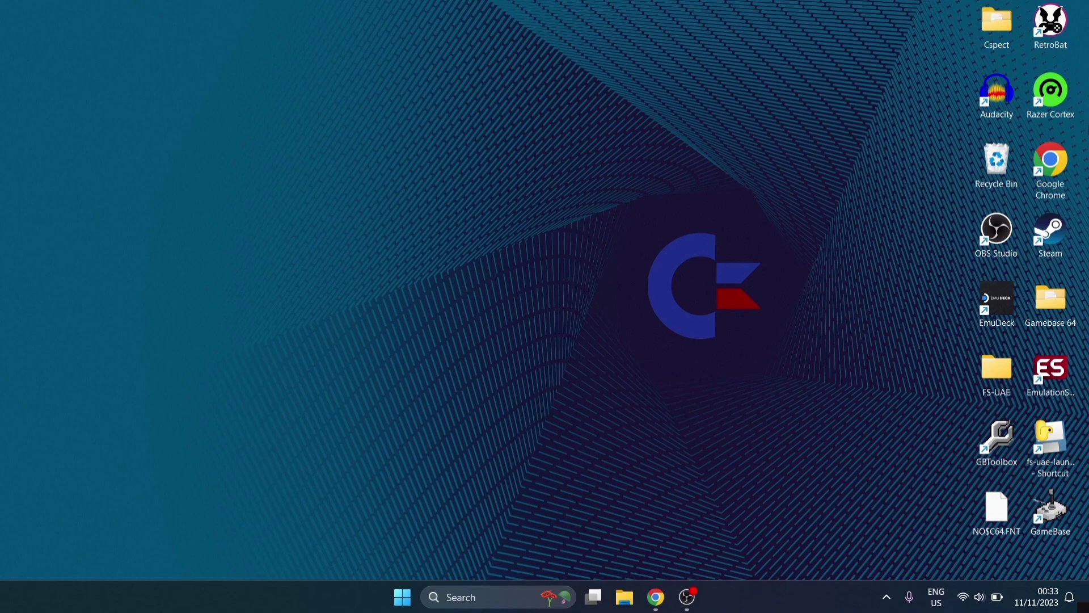
# Step: Switch to Chrome and download micro64.zip, version 1.00.2018.03.16 Build 719, from the micro64 page
pyautogui.click(657, 597)
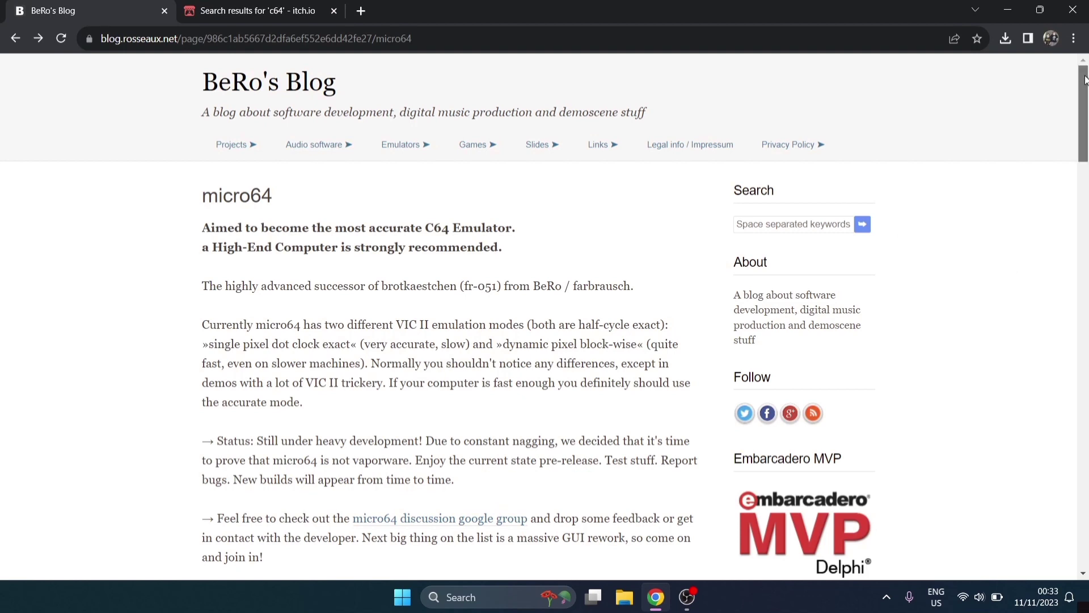
pyautogui.moveTo(1084, 80); pyautogui.dragTo(1084, 154)
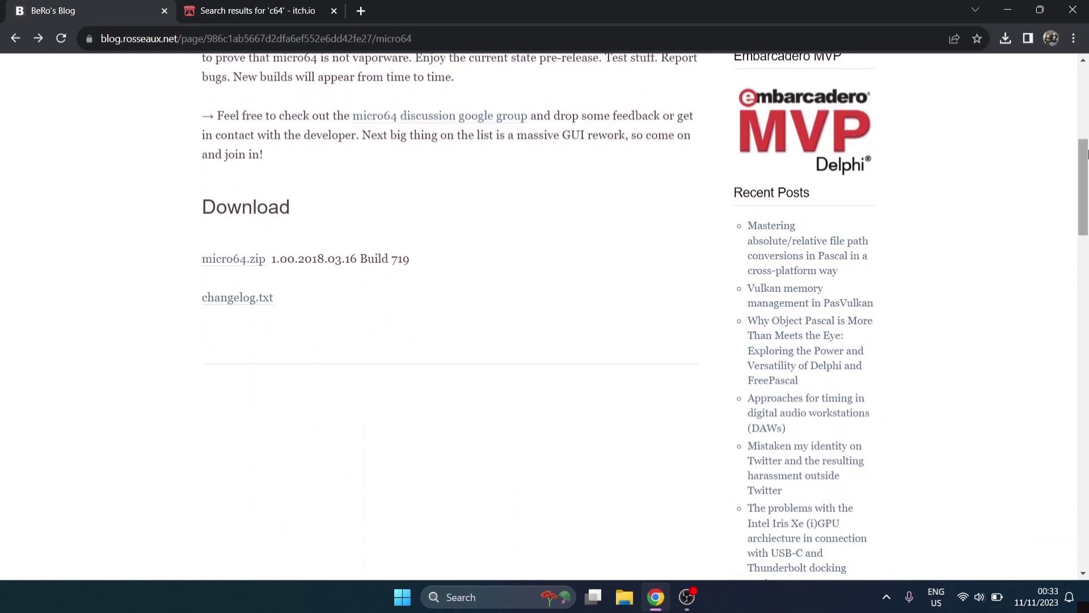
pyautogui.click(239, 264)
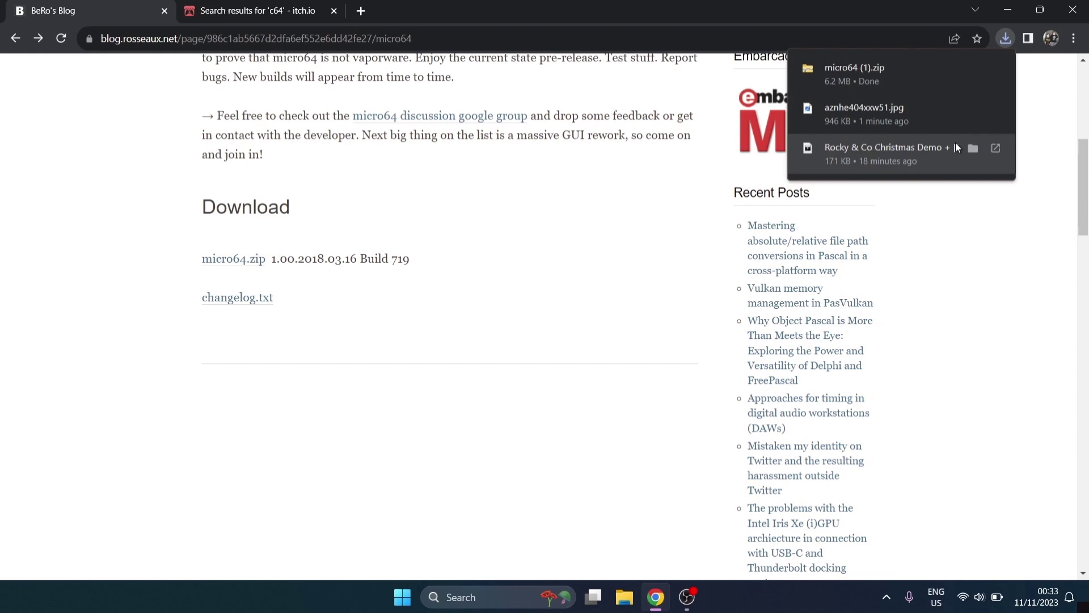
pyautogui.click(1009, 11)
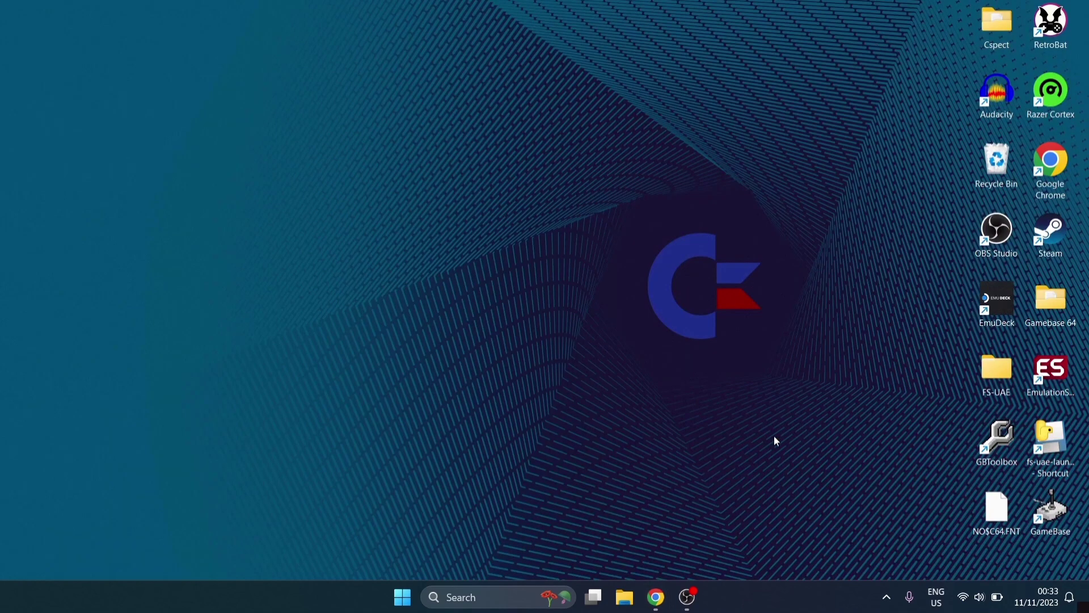
# Step: Move the downloaded micro64 (1).zip from the Downloads folder onto the desktop
pyautogui.click(656, 597)
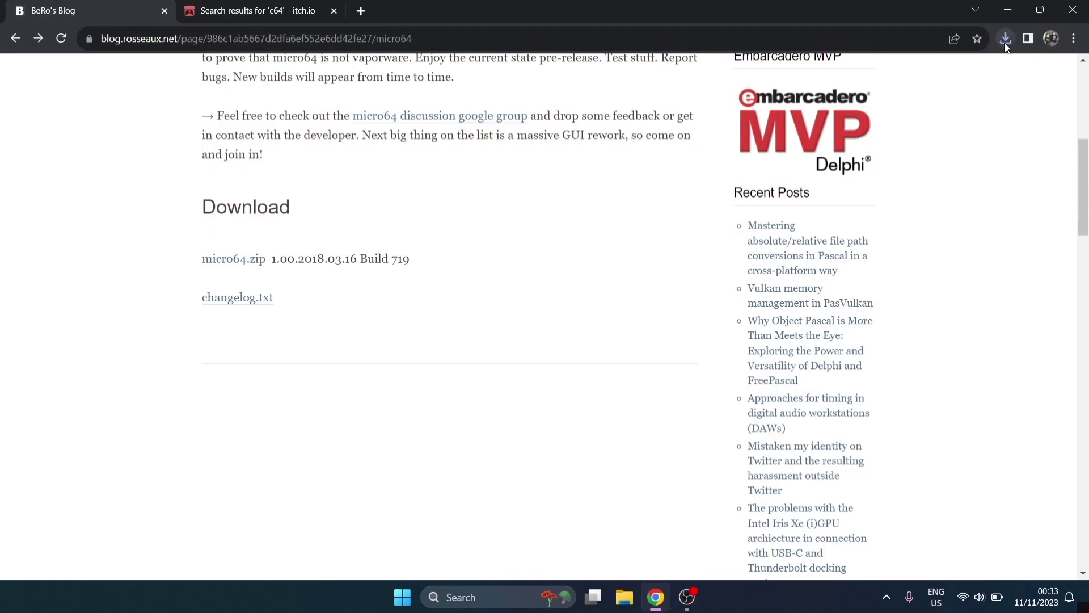
pyautogui.click(1005, 40)
pyautogui.click(890, 97)
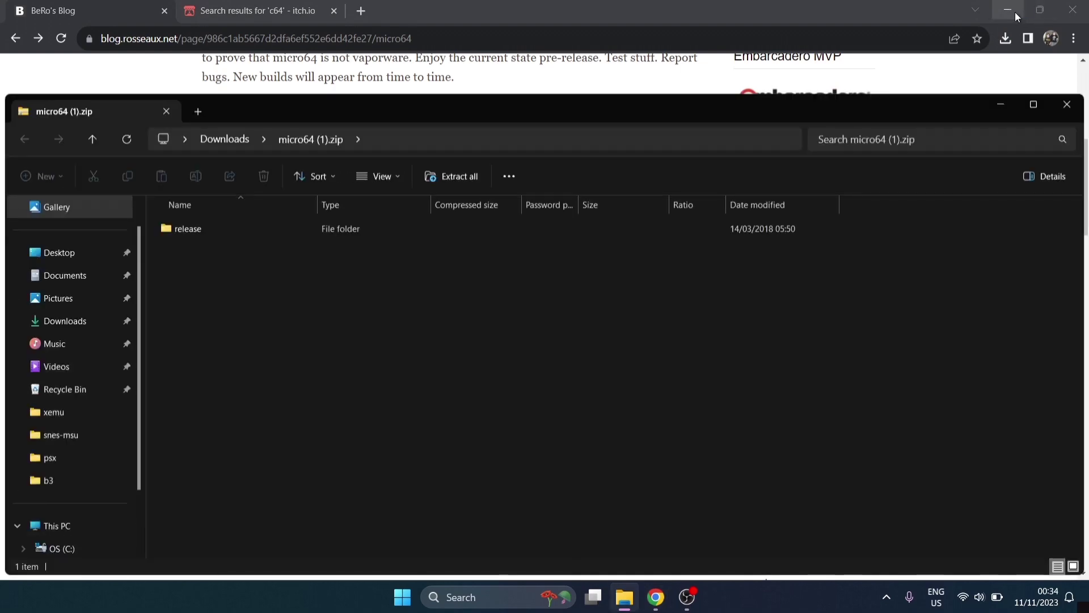
pyautogui.click(1015, 12)
pyautogui.moveTo(657, 113); pyautogui.dragTo(857, 144)
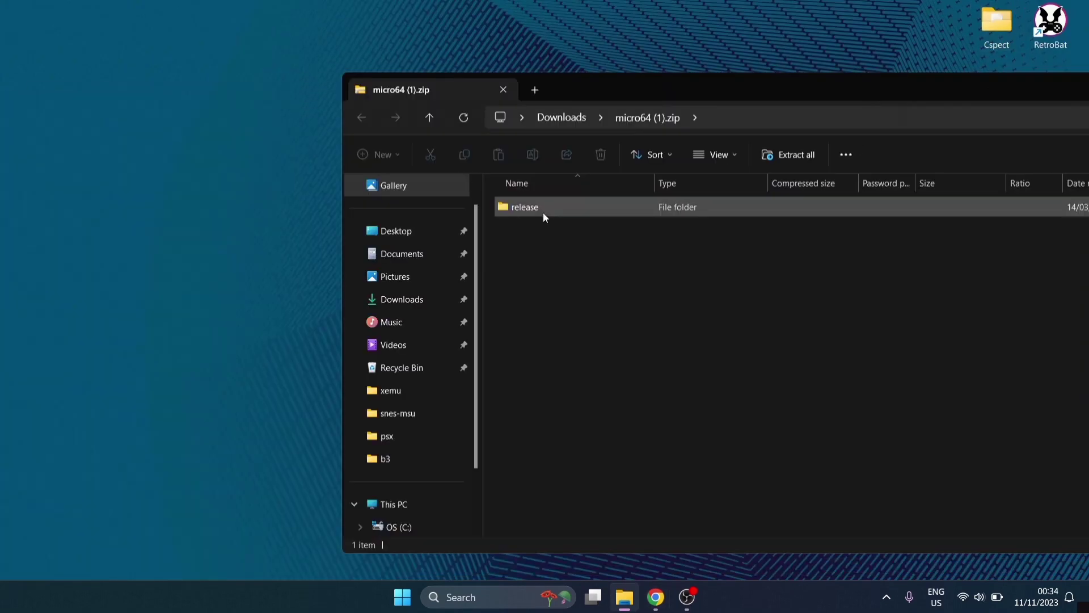
pyautogui.click(420, 284)
pyautogui.click(422, 306)
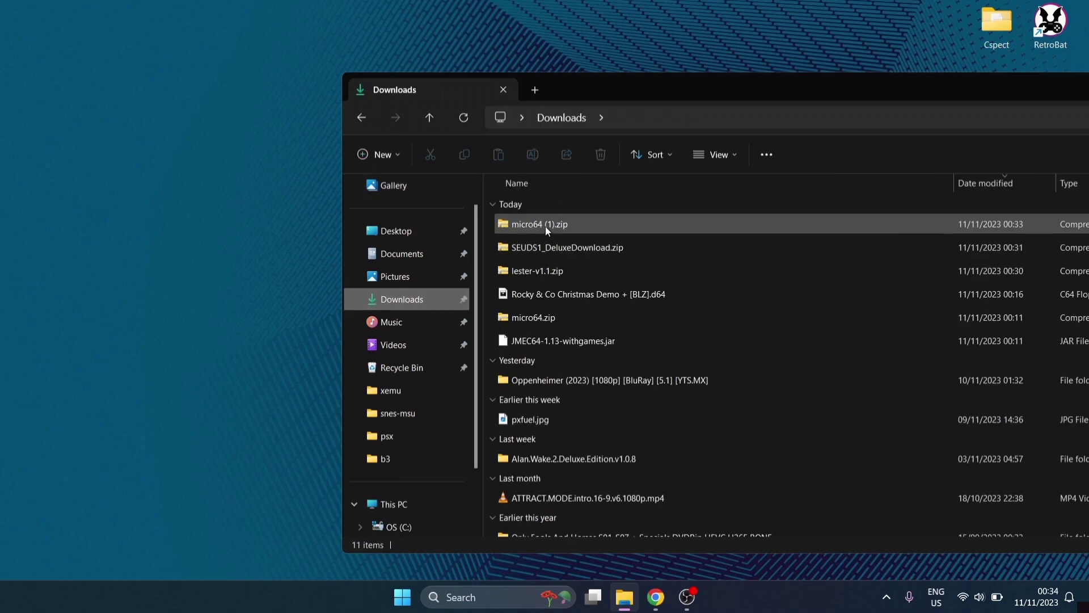
pyautogui.moveTo(545, 226); pyautogui.dragTo(161, 170)
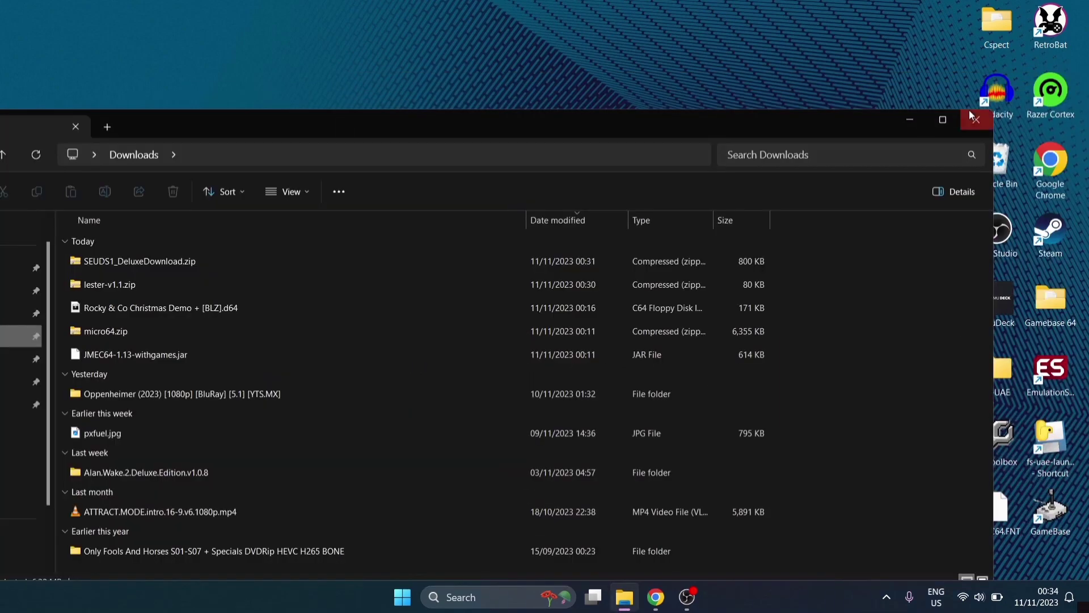
pyautogui.click(971, 117)
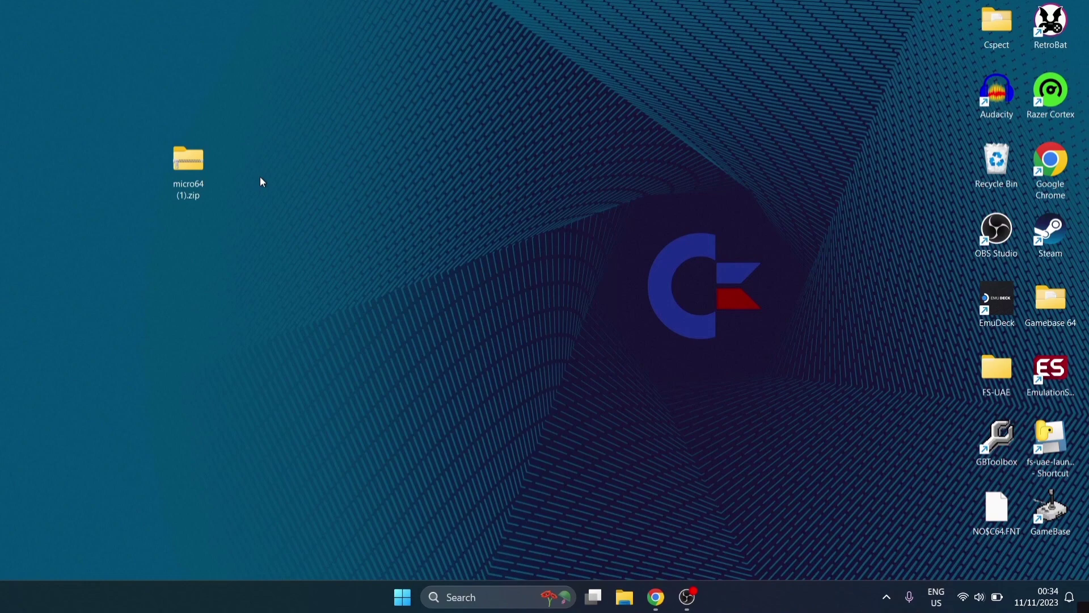
# Step: Open the release folder inside micro64 (1).zip and check the PC's system type in System Information
pyautogui.doubleClick(191, 175)
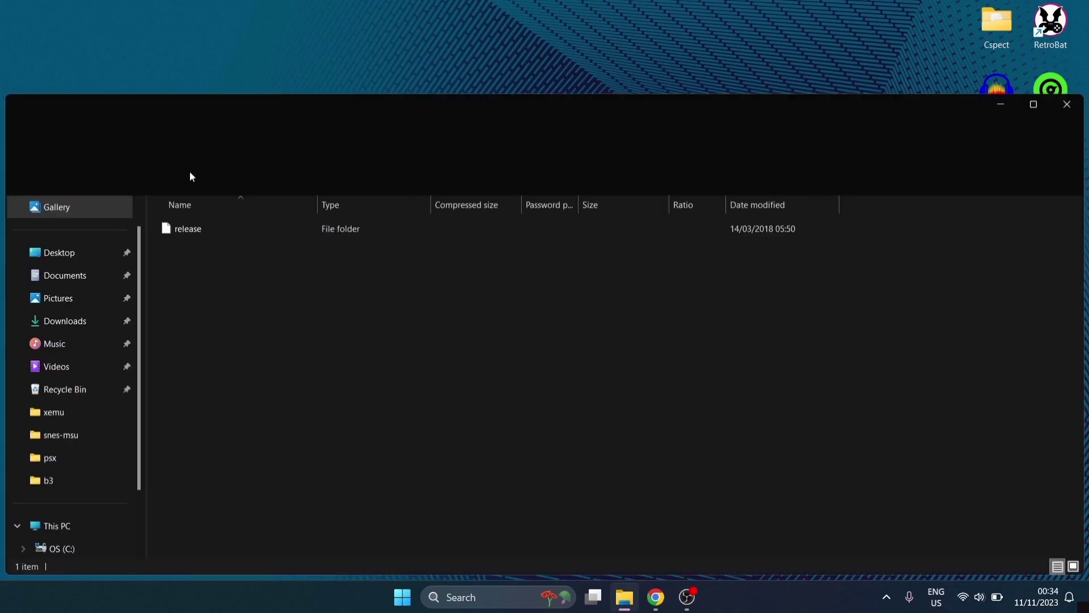
pyautogui.doubleClick(207, 235)
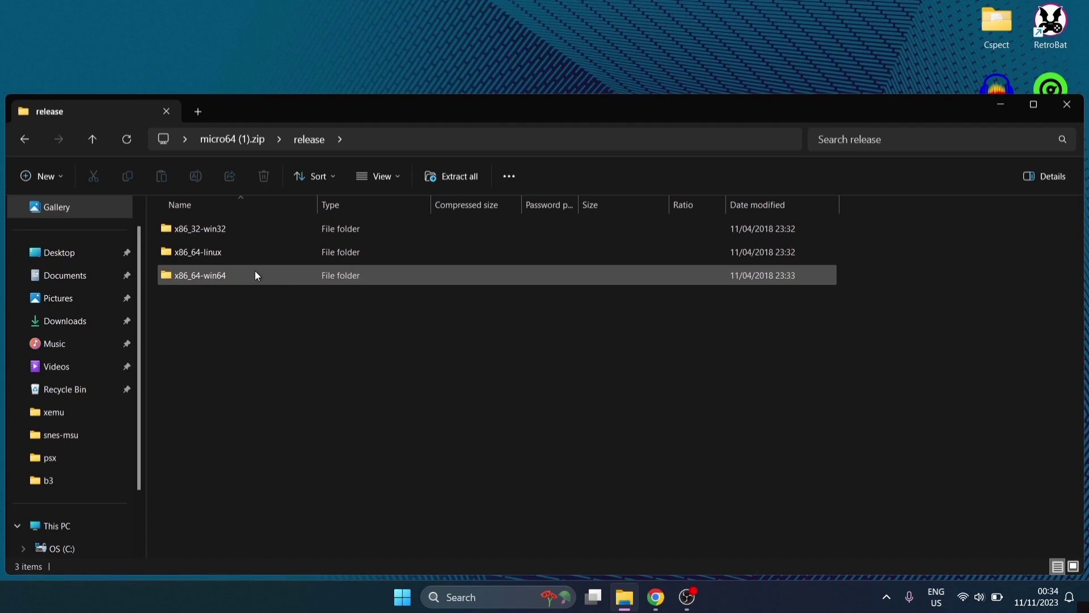
pyautogui.click(470, 595)
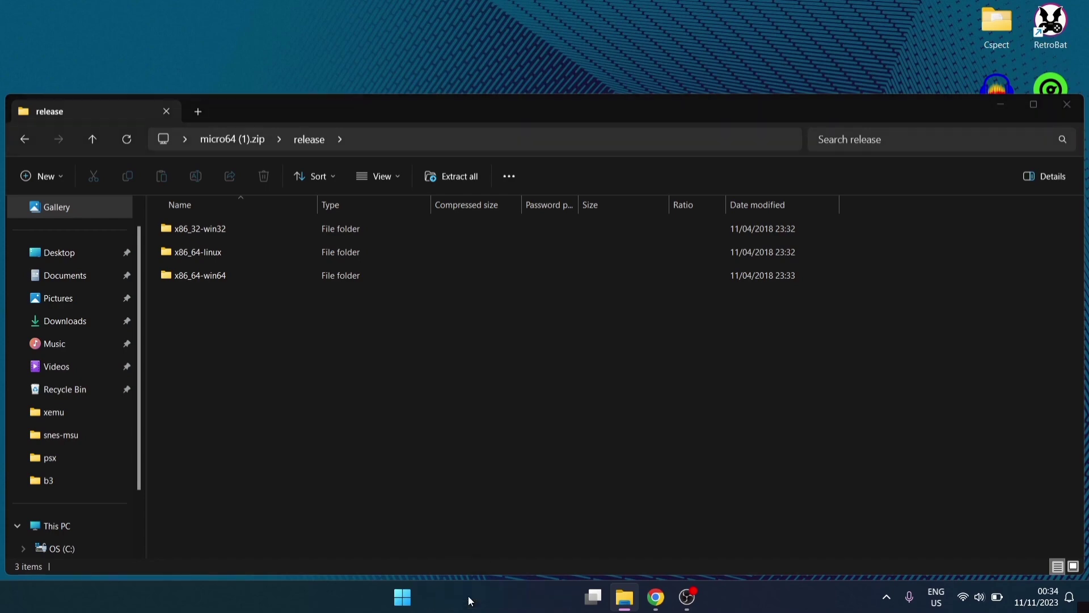
pyautogui.write('system')
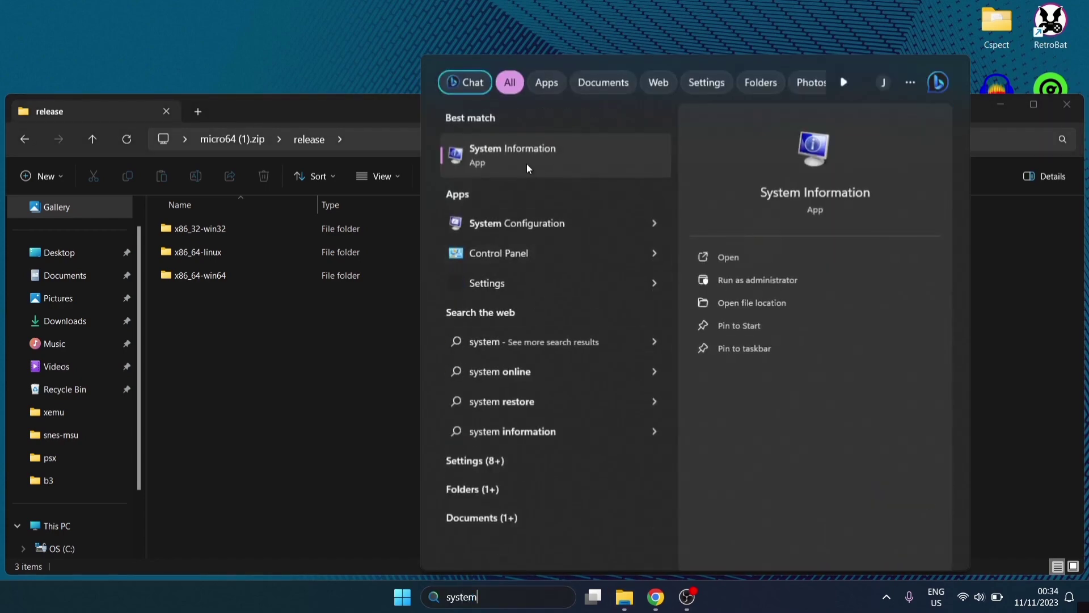
pyautogui.click(527, 163)
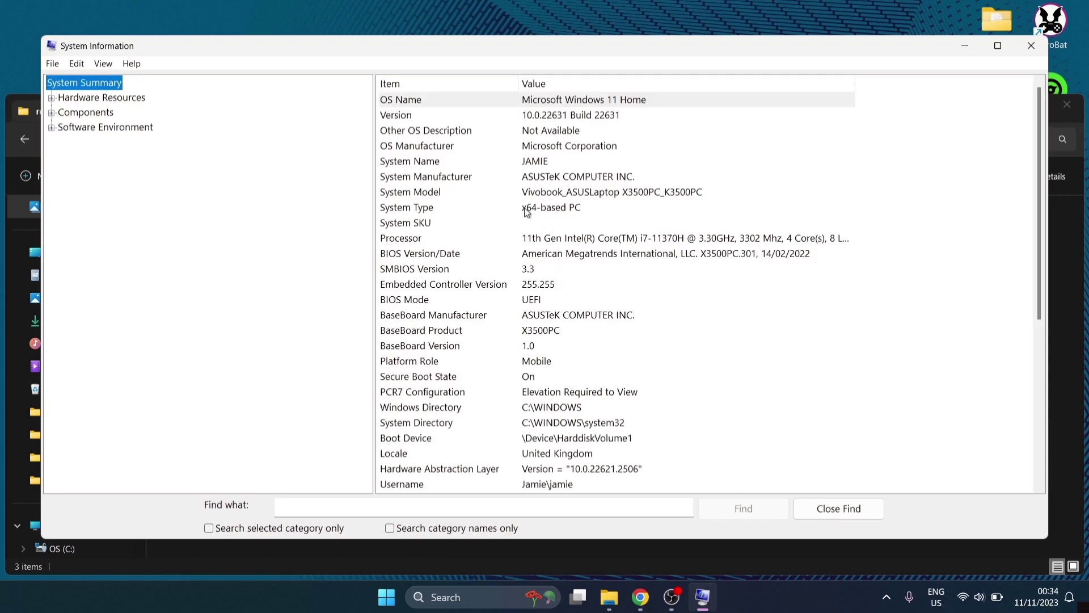
pyautogui.click(600, 211)
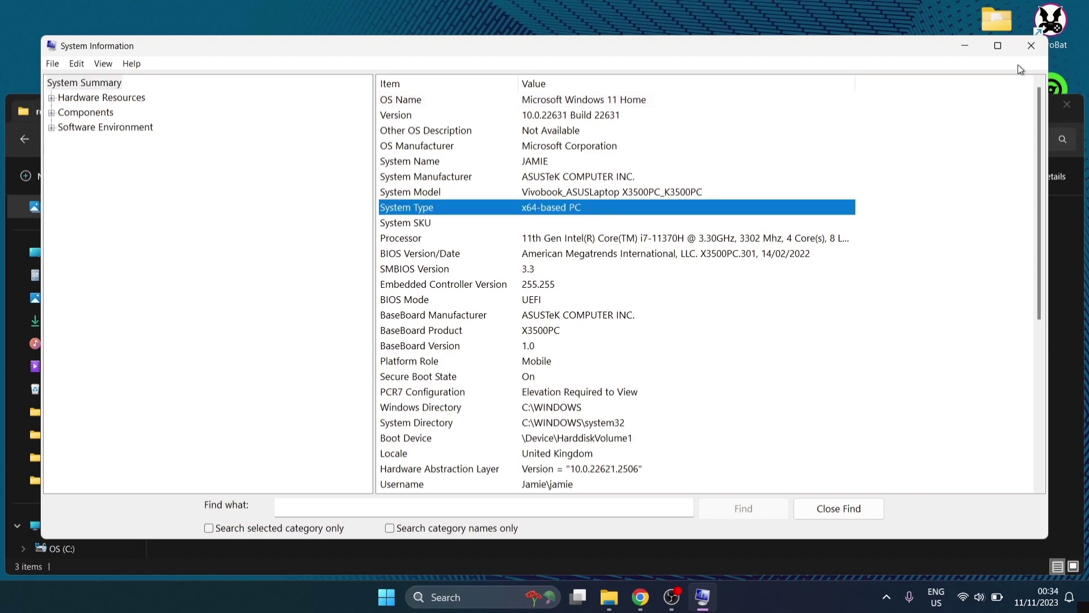
pyautogui.click(1030, 47)
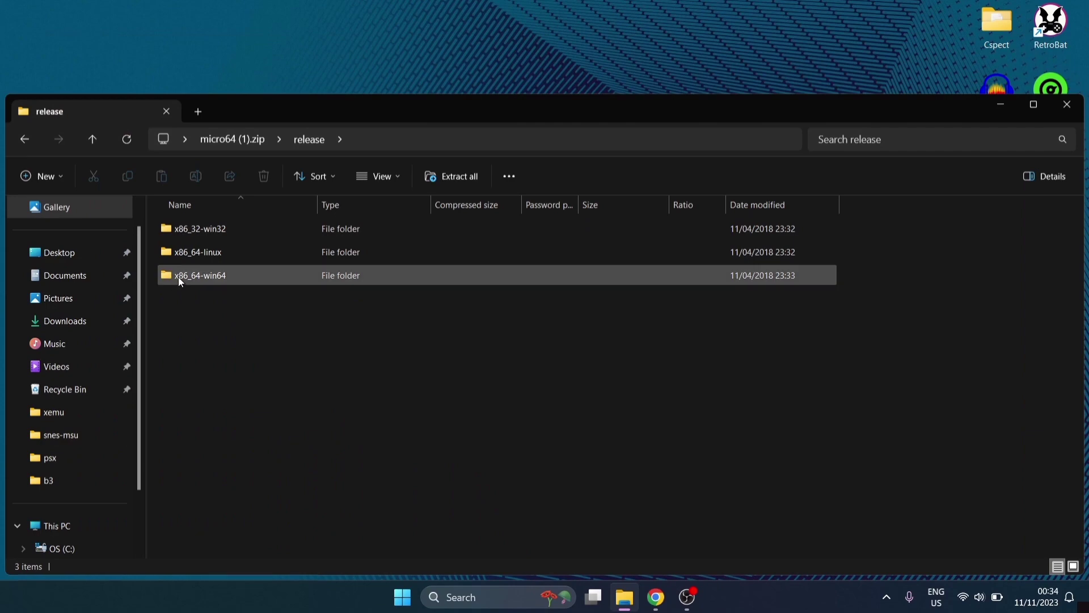
# Step: Extract the x86_64-win64 folder to the desktop and launch micro64.exe from it
pyautogui.moveTo(178, 277); pyautogui.dragTo(394, 15)
pyautogui.click(1067, 106)
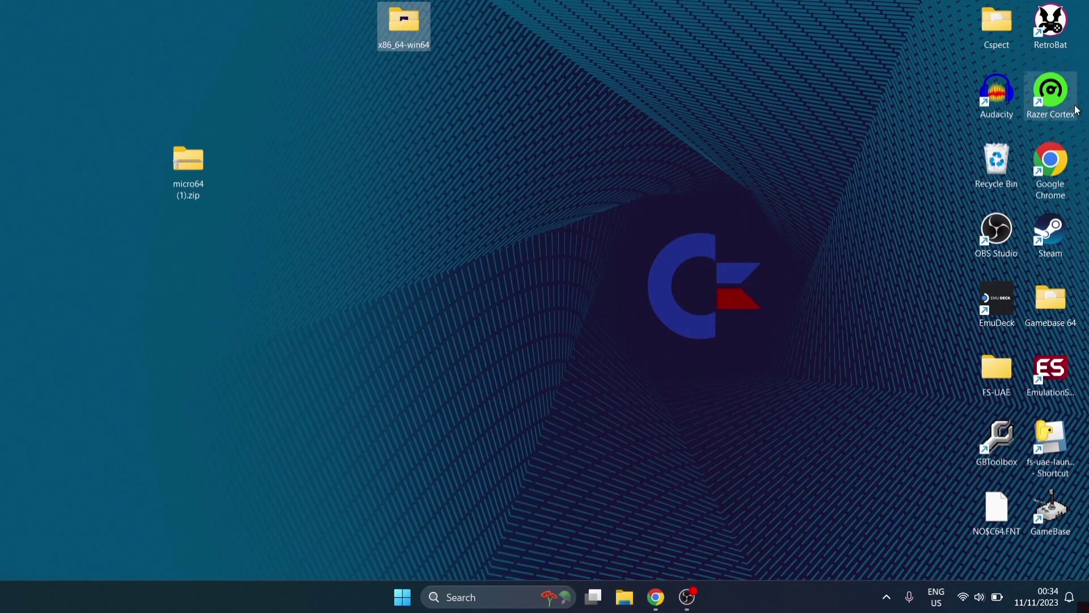
pyautogui.doubleClick(411, 36)
pyautogui.moveTo(284, 105); pyautogui.dragTo(516, 111)
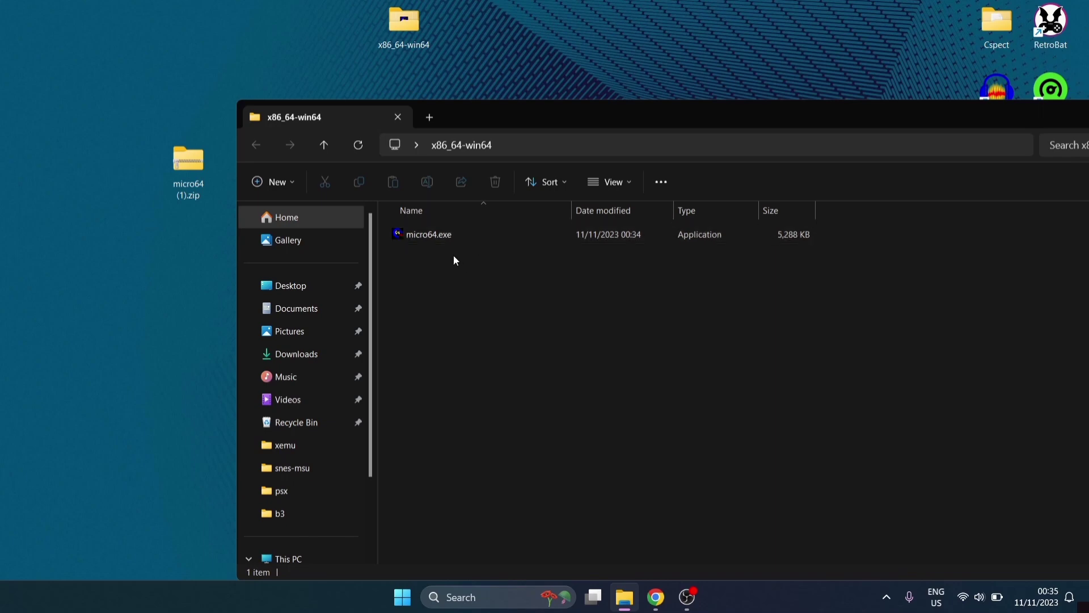
pyautogui.doubleClick(453, 236)
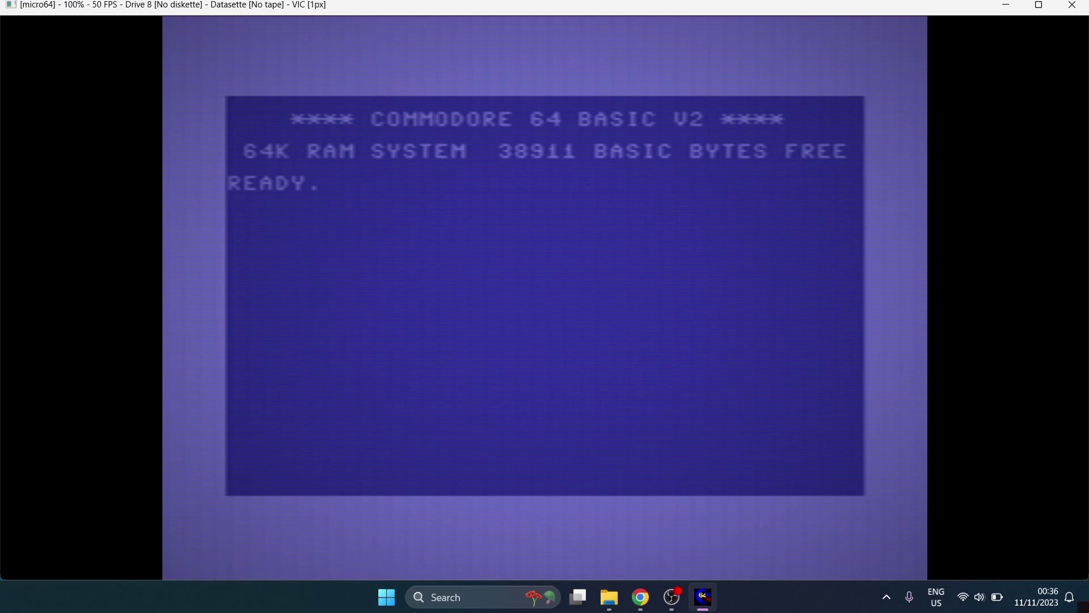
# Step: Open the Video options page from the emulator's main menu options
pyautogui.press('F12')
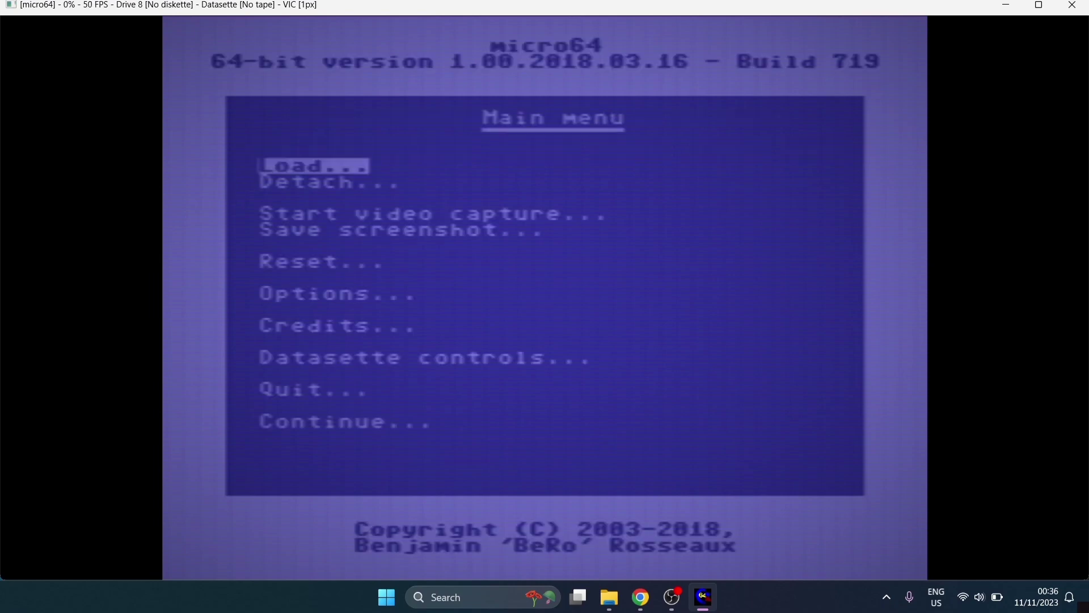
pyautogui.press('Down')
pyautogui.press('Down')
pyautogui.press('Down')
pyautogui.press('Down')
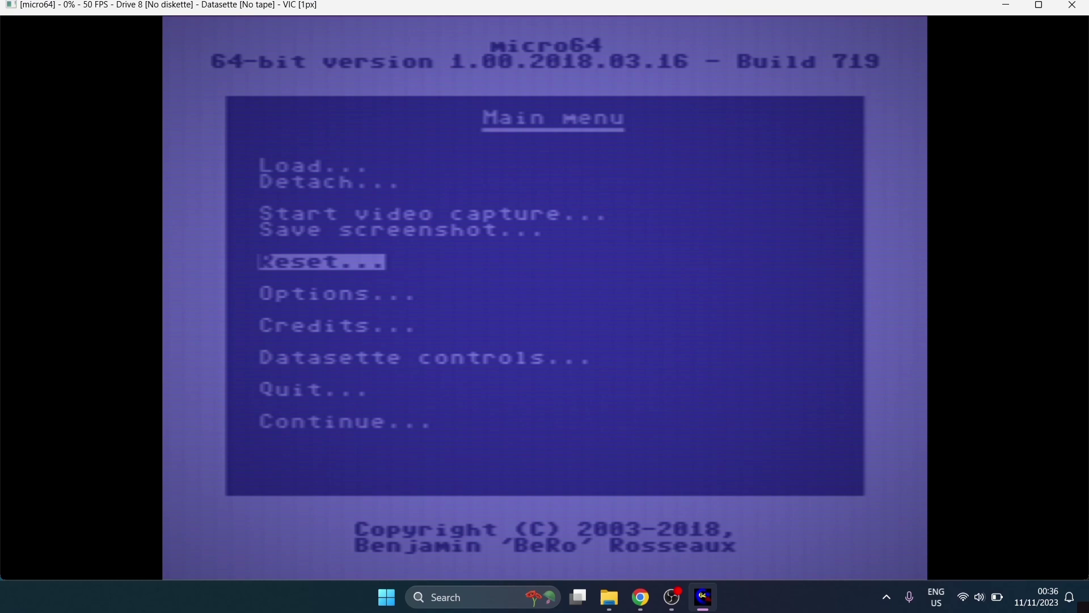
pyautogui.press('Down')
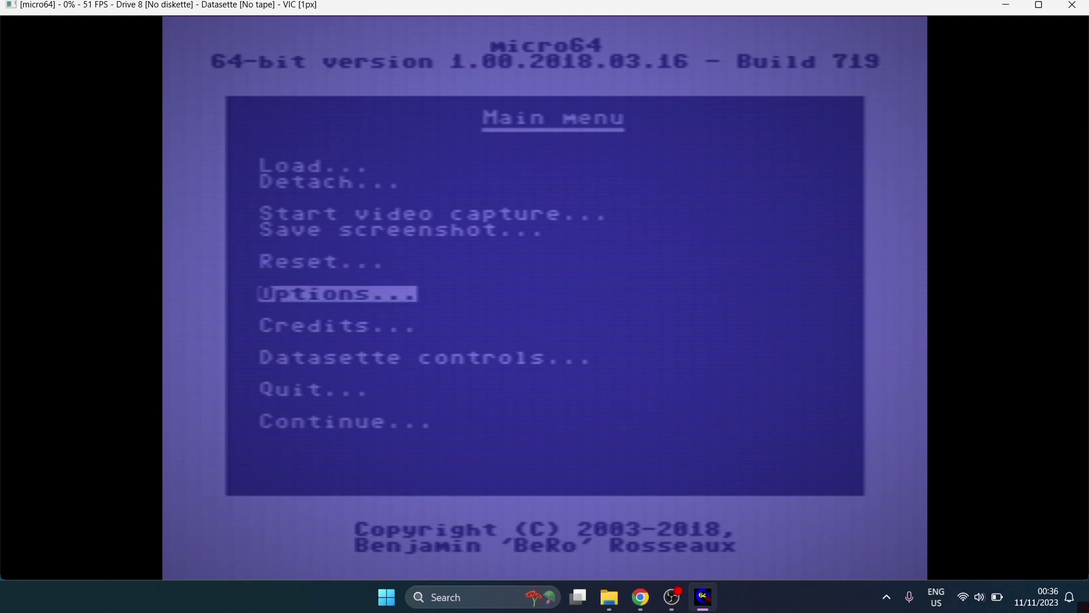
pyautogui.press('Return')
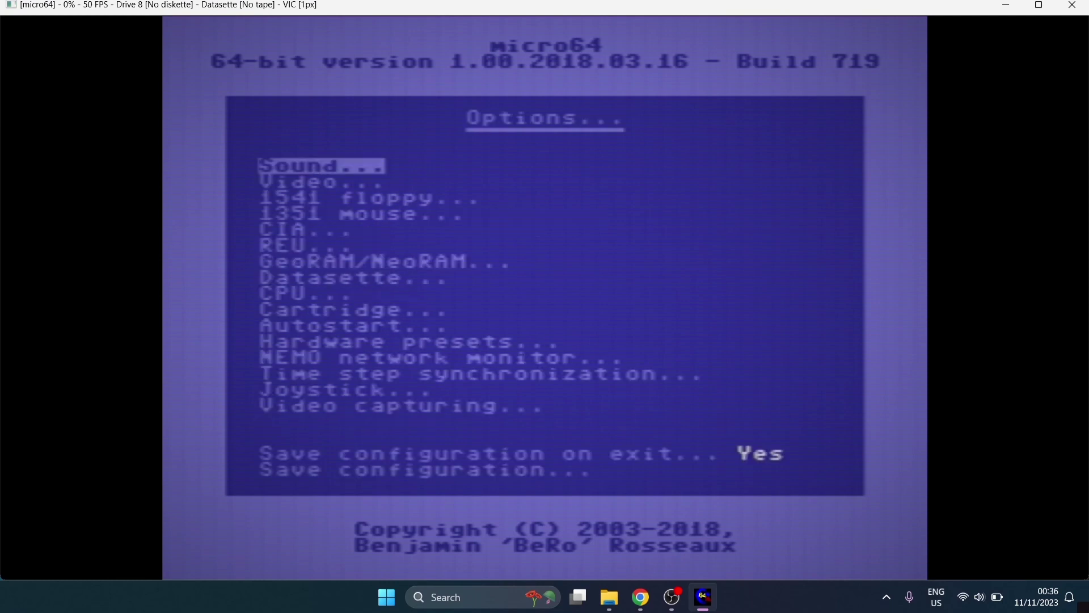
pyautogui.press('Down')
pyautogui.press('Return')
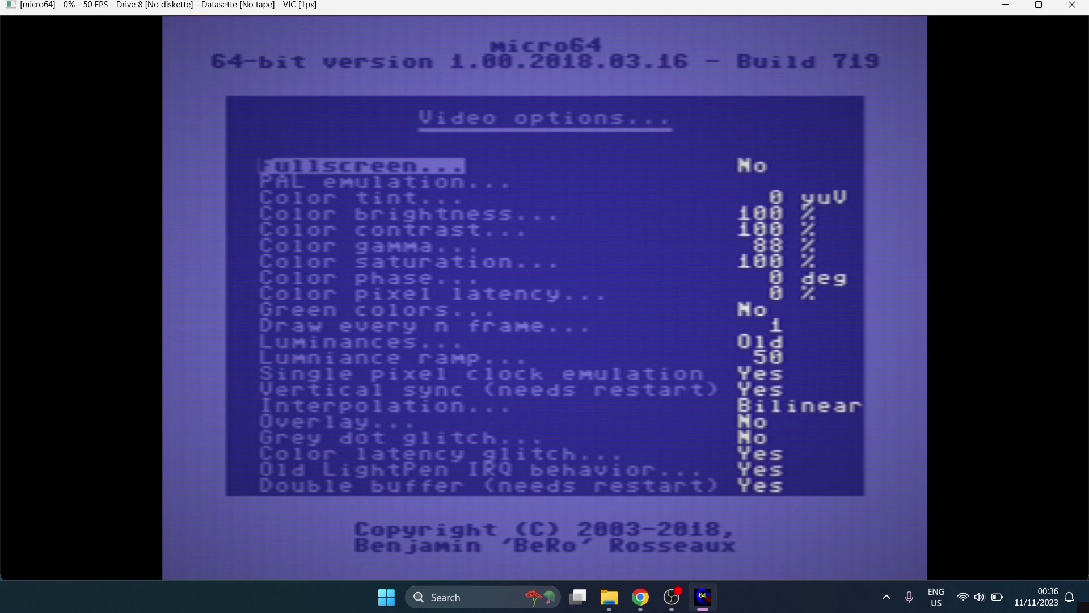
# Step: Try Fullscreen mode, switch it back off, and return to the Options page
pyautogui.press('Return')
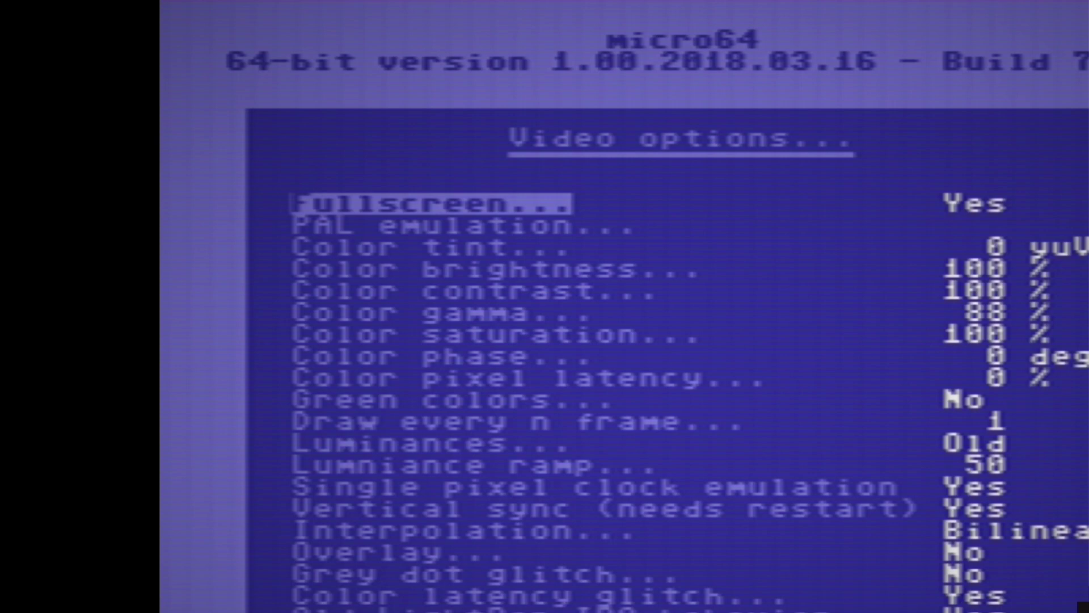
pyautogui.press('Return')
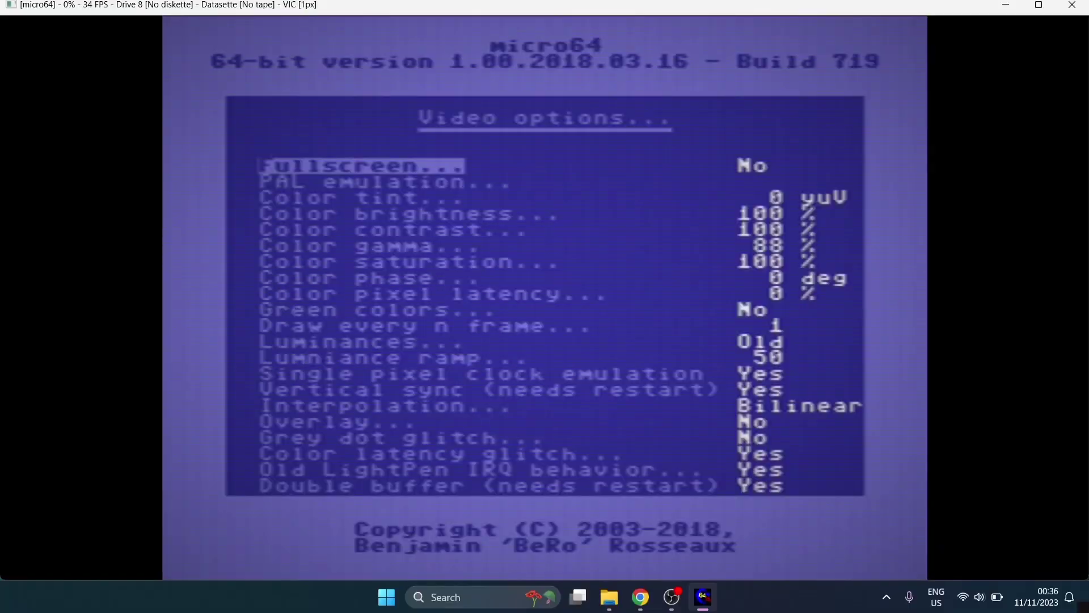
pyautogui.press('Escape')
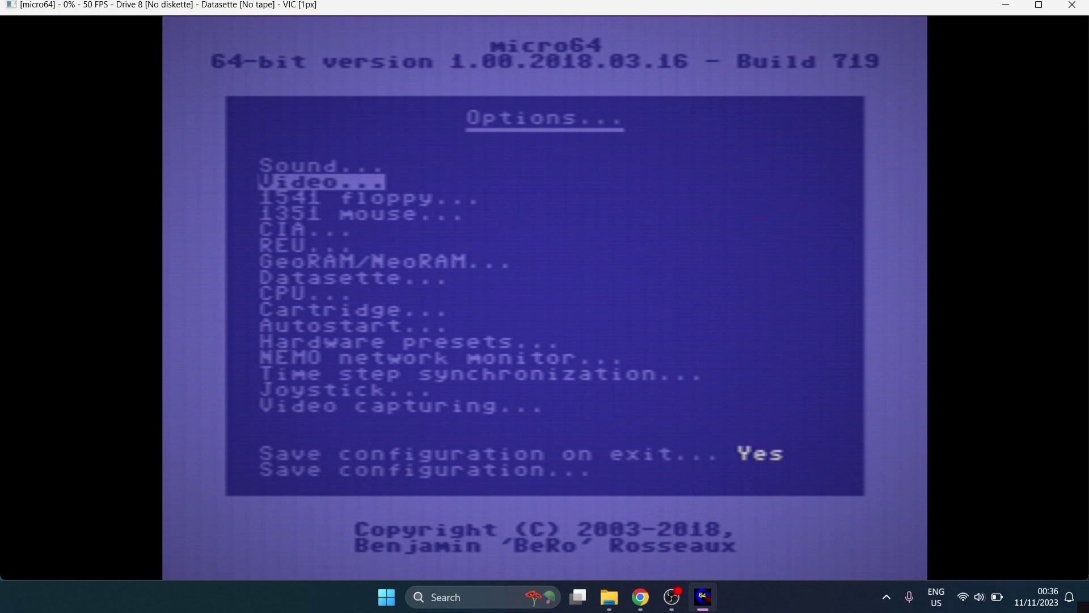
# Step: Look through the remaining entries of the Options page, down to Save configuration
pyautogui.press('Down')
pyautogui.press('Down')
pyautogui.press('Down')
pyautogui.press('Down')
pyautogui.press('Down')
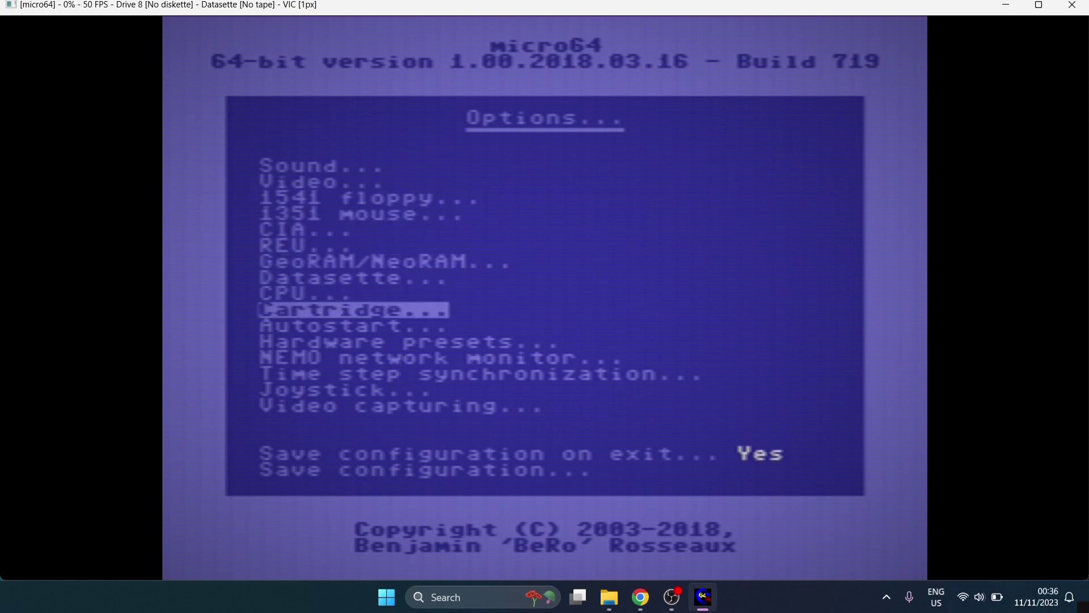
pyautogui.press('Down')
pyautogui.press('Down')
pyautogui.press('Down')
pyautogui.press('Down')
pyautogui.press('Down')
pyautogui.press('Down')
pyautogui.press('Down')
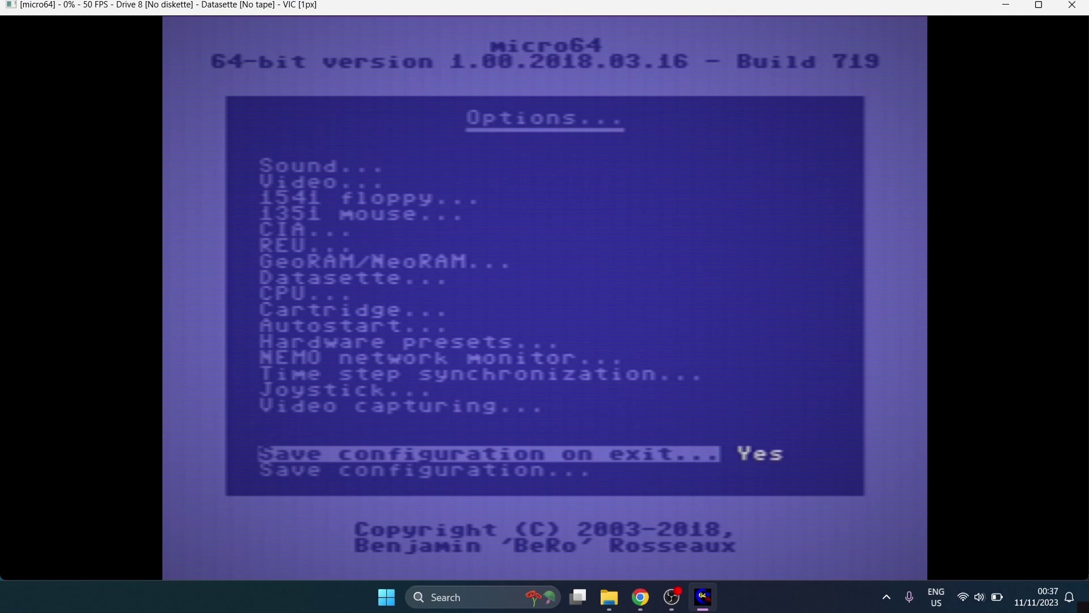
pyautogui.press('Down')
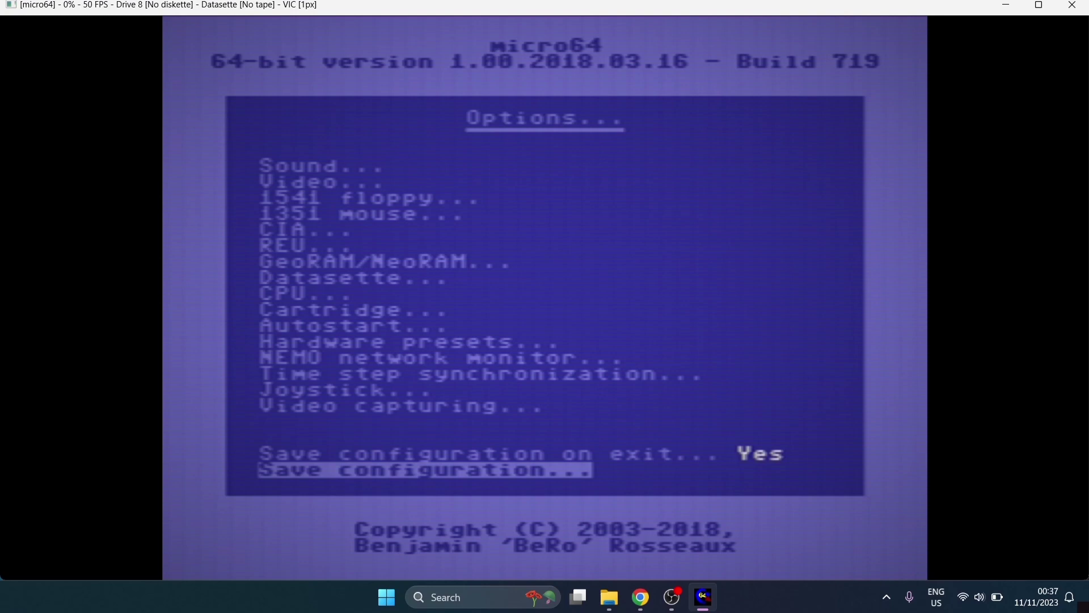
# Step: Close the emulator and set the Windows display resolution to 1280 × 720, keeping the change
pyautogui.click(1072, 5)
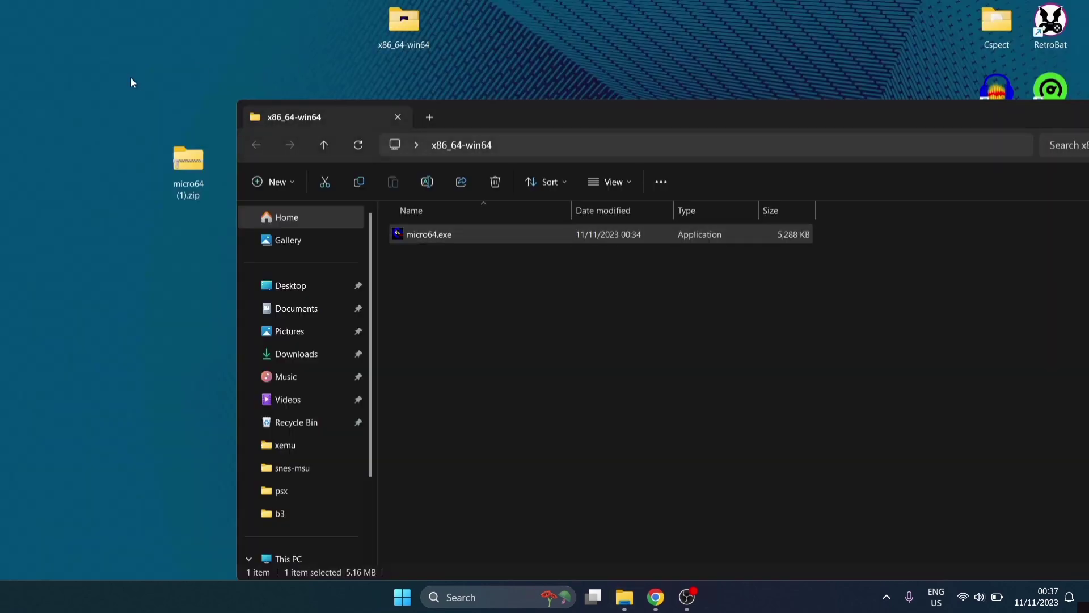
pyautogui.rightClick(131, 79)
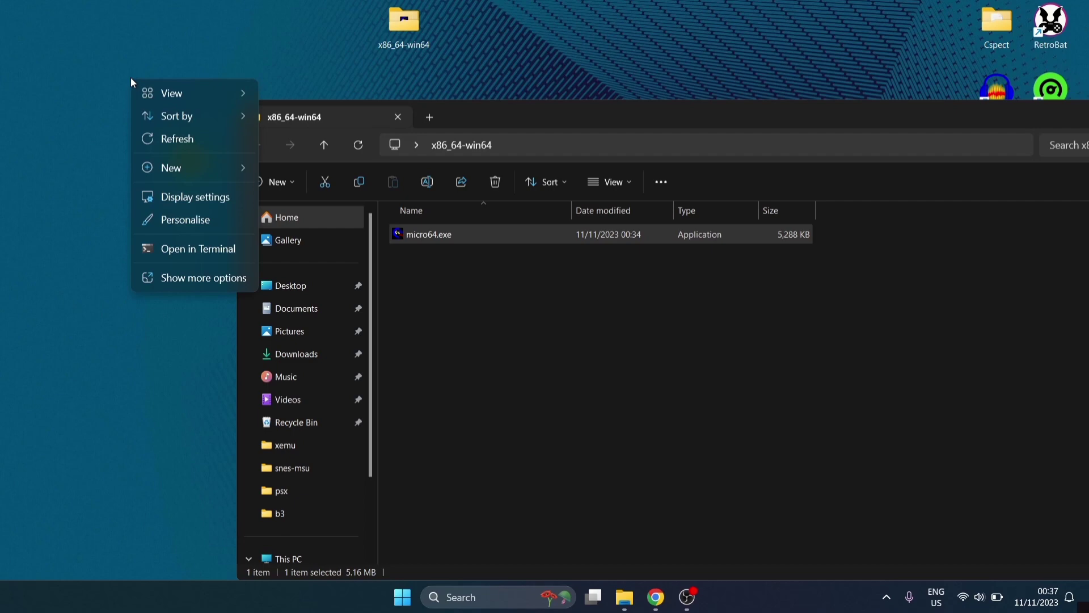
pyautogui.click(191, 195)
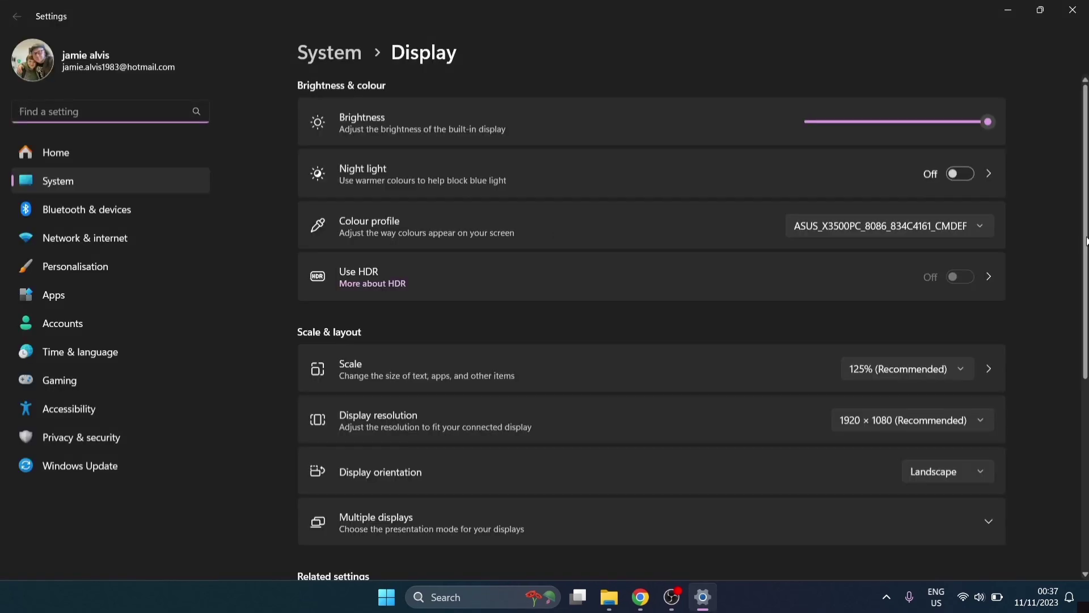
pyautogui.click(916, 419)
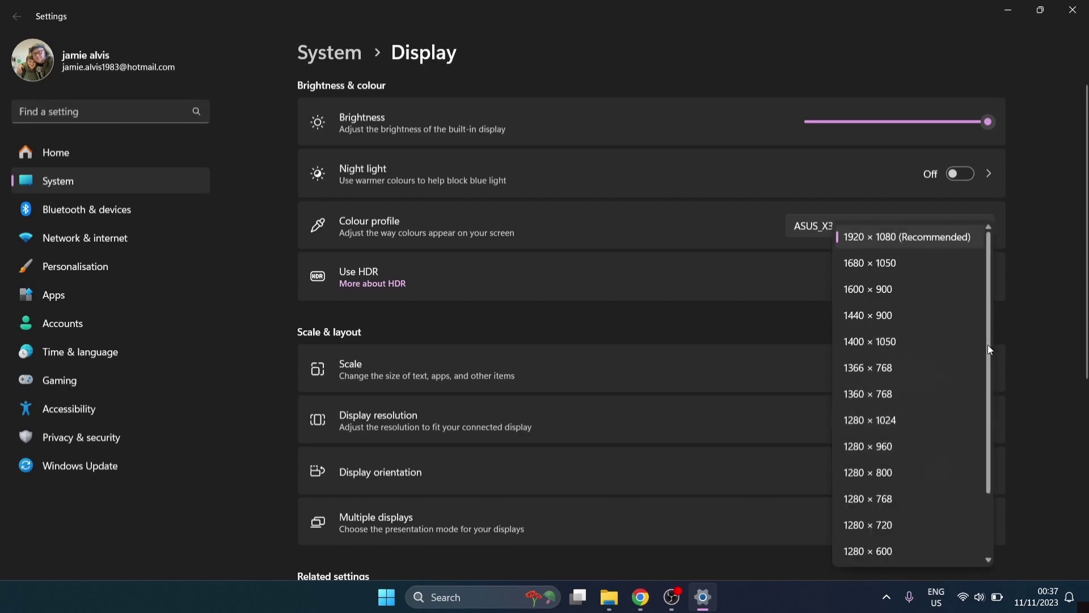
pyautogui.moveTo(988, 345); pyautogui.dragTo(988, 359)
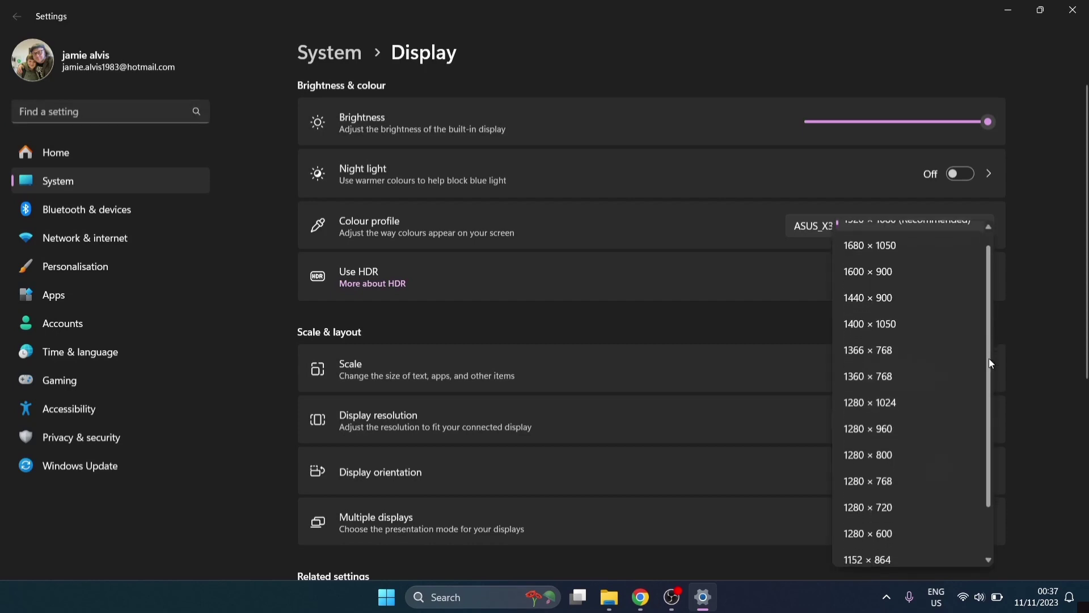
pyautogui.click(907, 502)
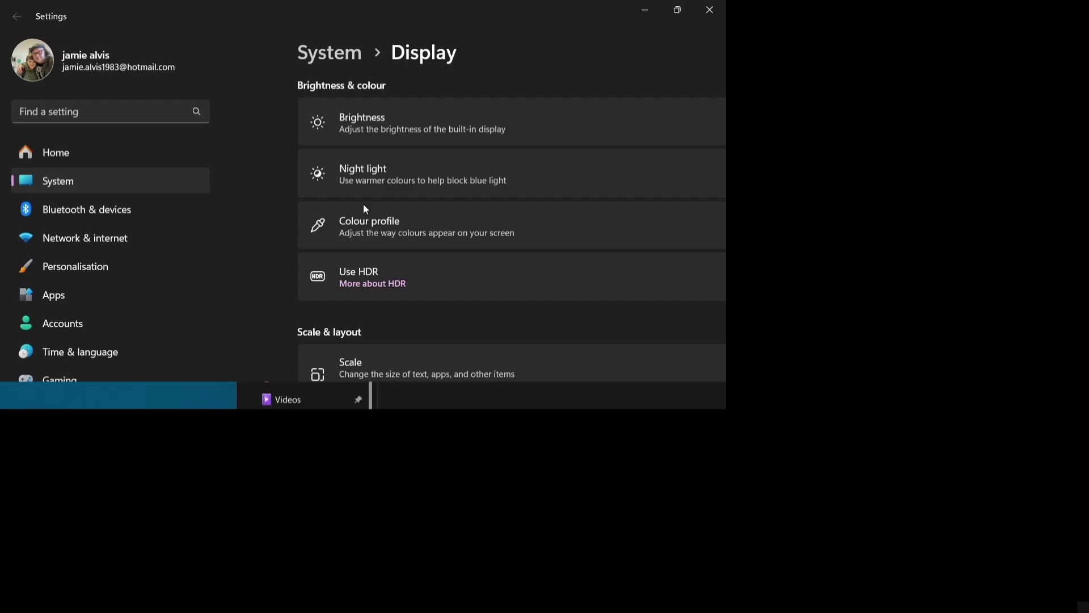
pyautogui.click(516, 334)
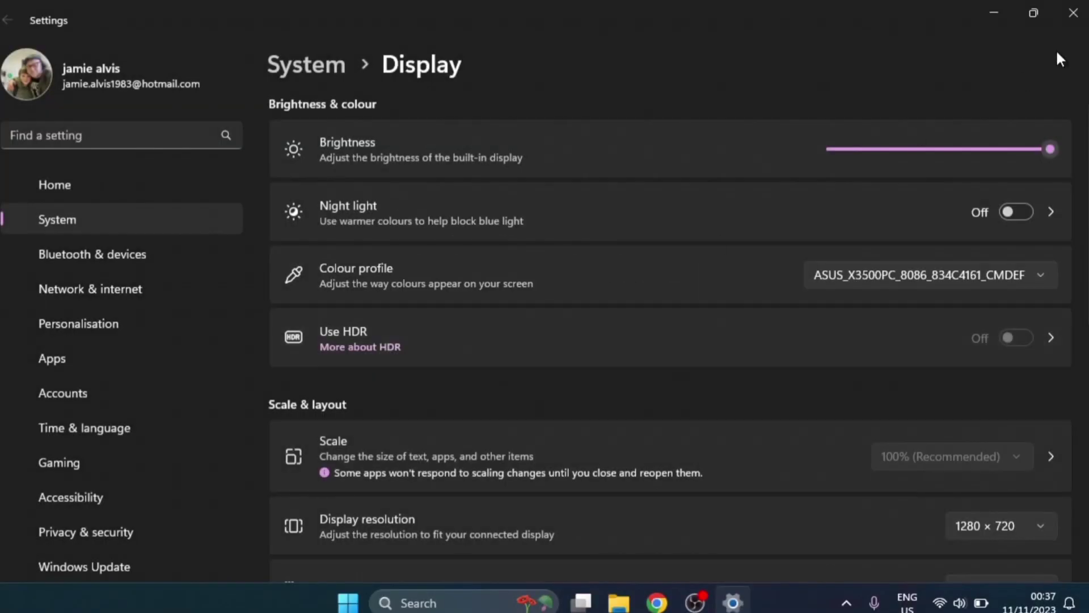
pyautogui.click(1074, 12)
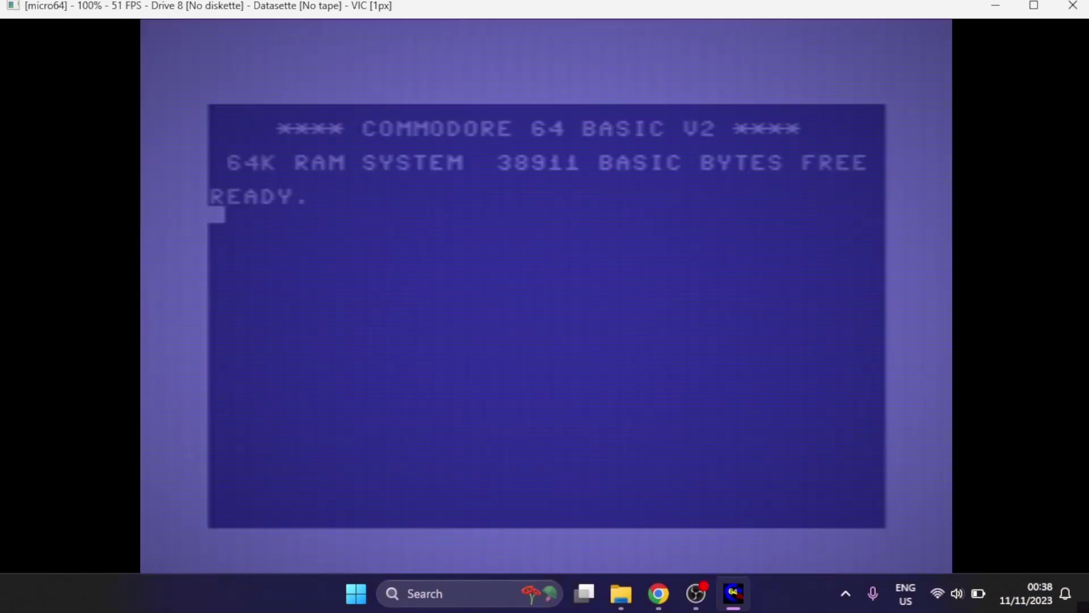
# Step: Open the emulator's main menu and go through Options to the Video options page
pyautogui.press('F12')
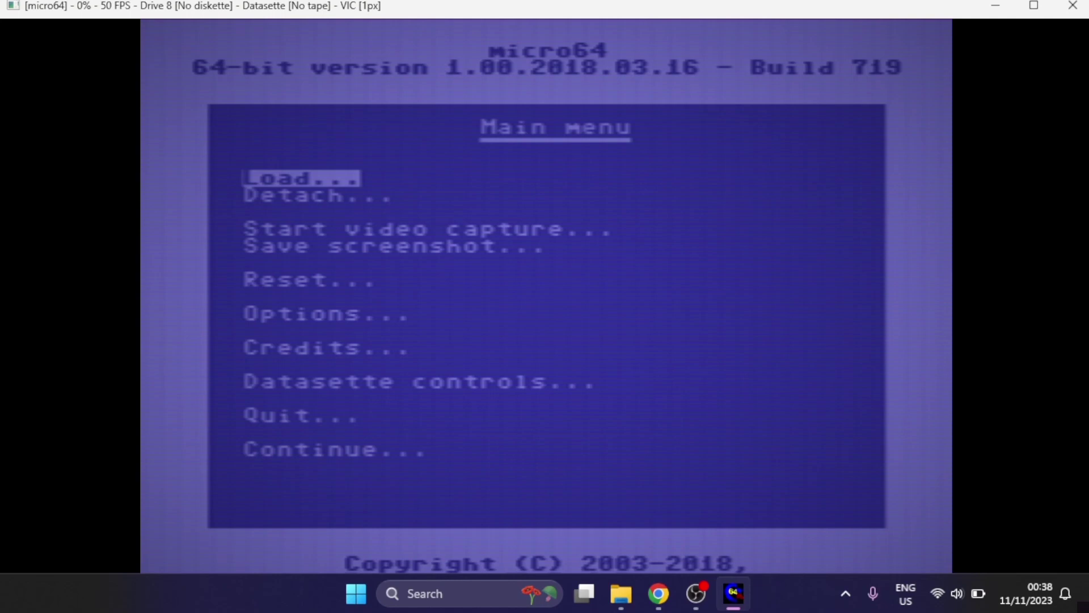
pyautogui.press('Down')
pyautogui.press('Down')
pyautogui.press('Down')
pyautogui.press('Down')
pyautogui.press('Down')
pyautogui.press('Return')
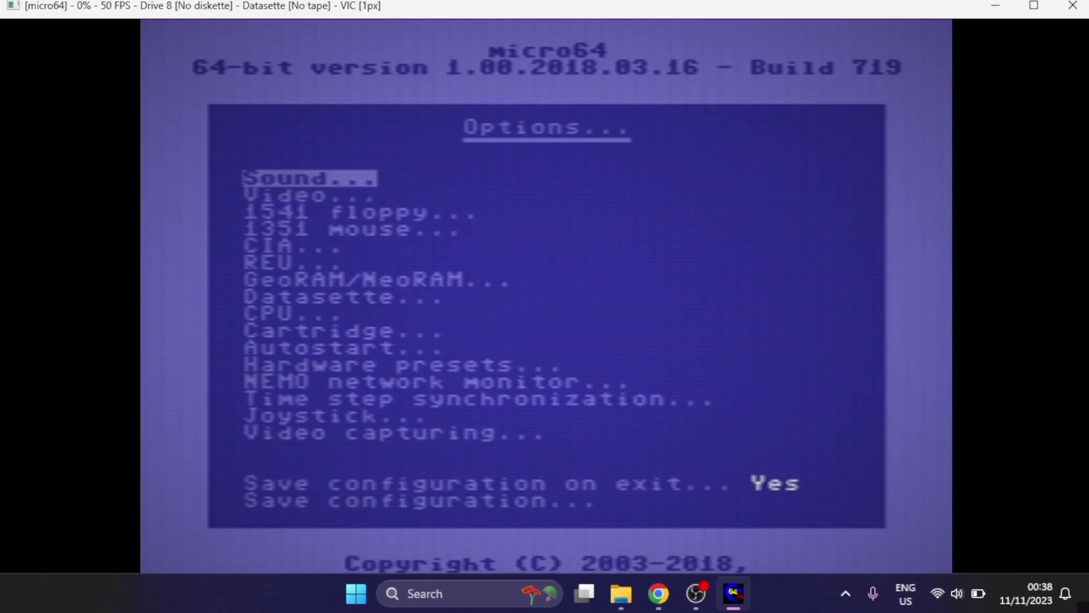
pyautogui.press('Down')
pyautogui.press('Return')
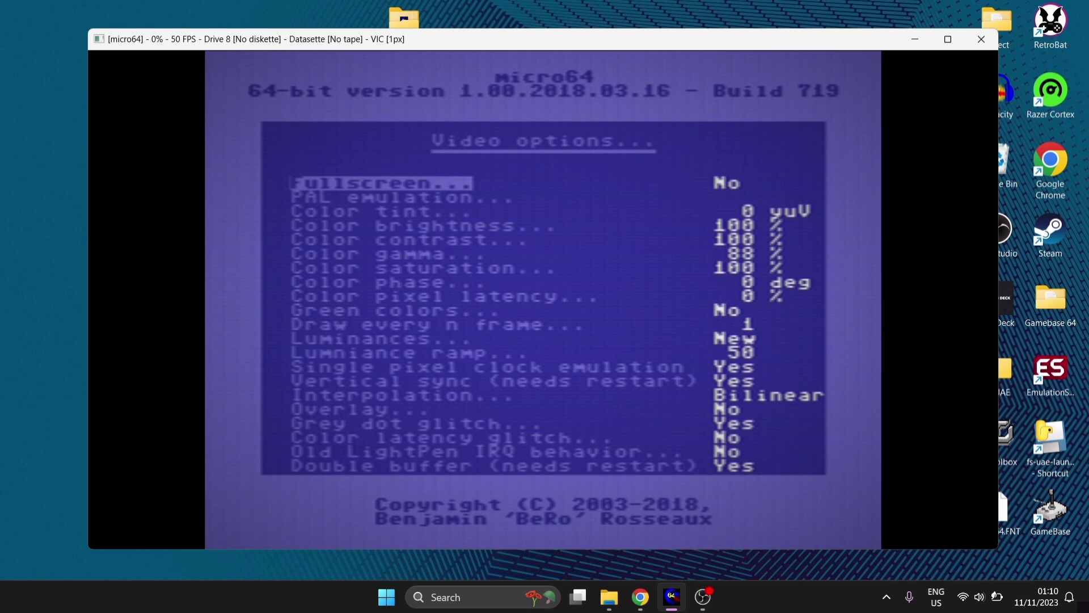
# Step: Go back to Options, open the 1541 floppy options and set 1541 sounds to Yes
pyautogui.press('Escape')
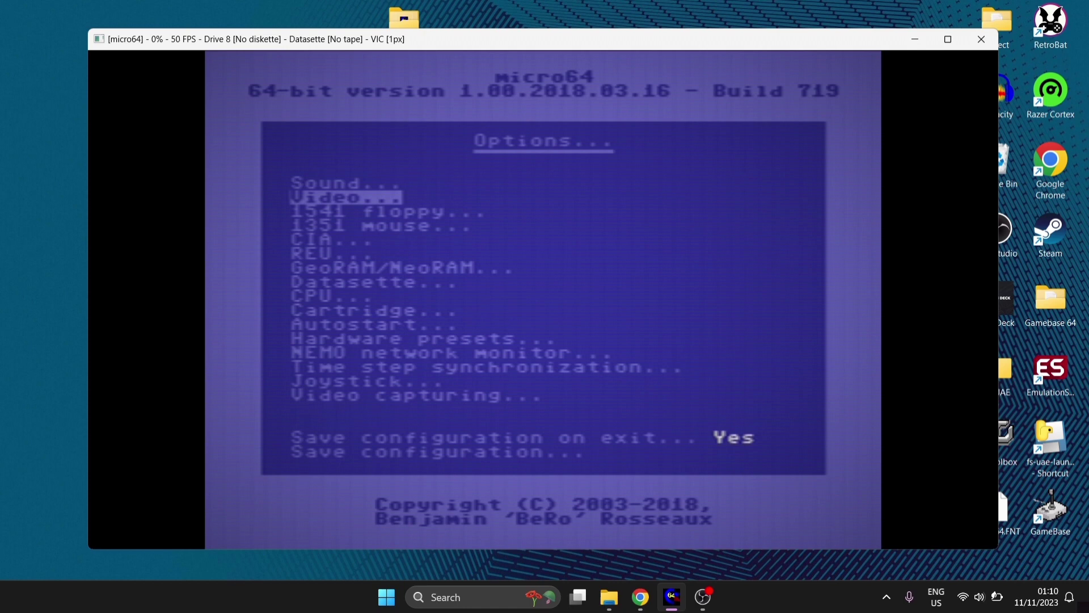
pyautogui.press('Down')
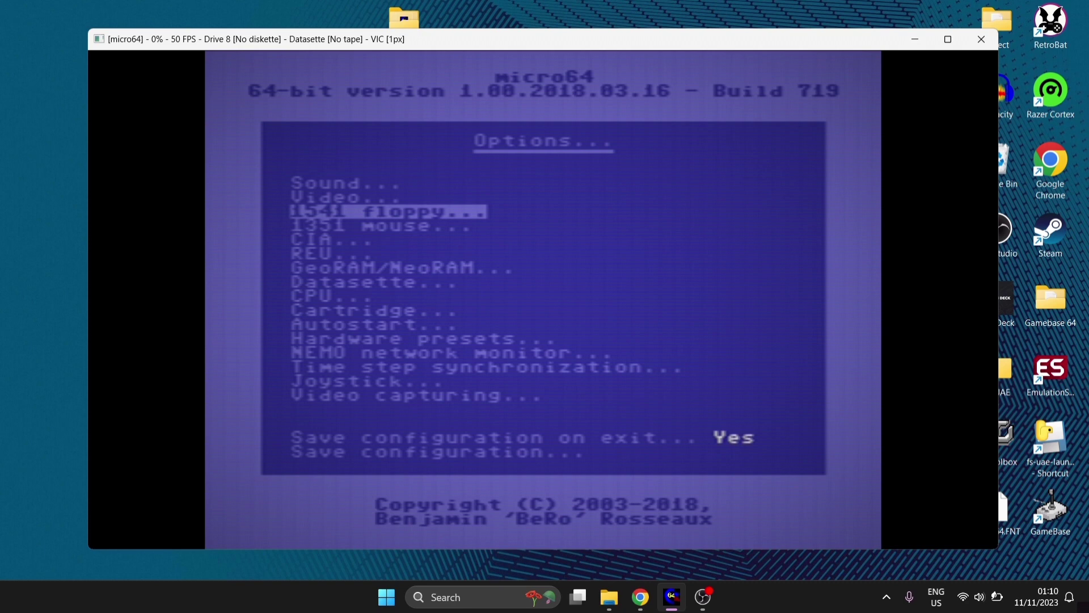
pyautogui.press('Return')
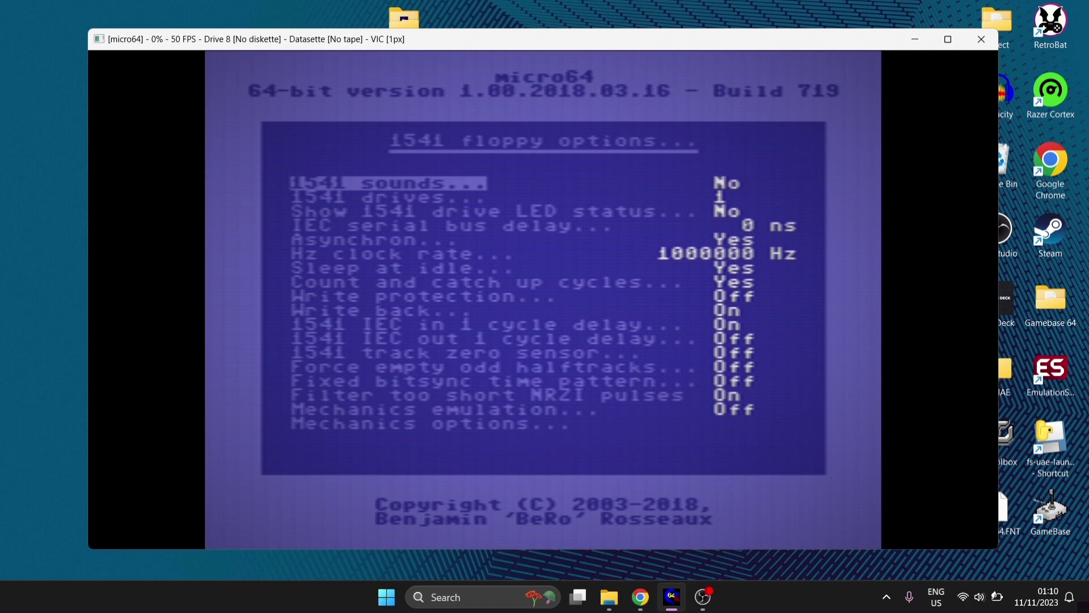
pyautogui.press('Return')
# Step: Toggle Mechanics emulation in the 1541 floppy options and return to the Options page
pyautogui.press('Down')
pyautogui.press('Down')
pyautogui.press('Down')
pyautogui.press('Down')
pyautogui.press('Down')
pyautogui.press('Down')
pyautogui.press('Down')
pyautogui.press('Down')
pyautogui.press('Down')
pyautogui.press('Down')
pyautogui.press('Down')
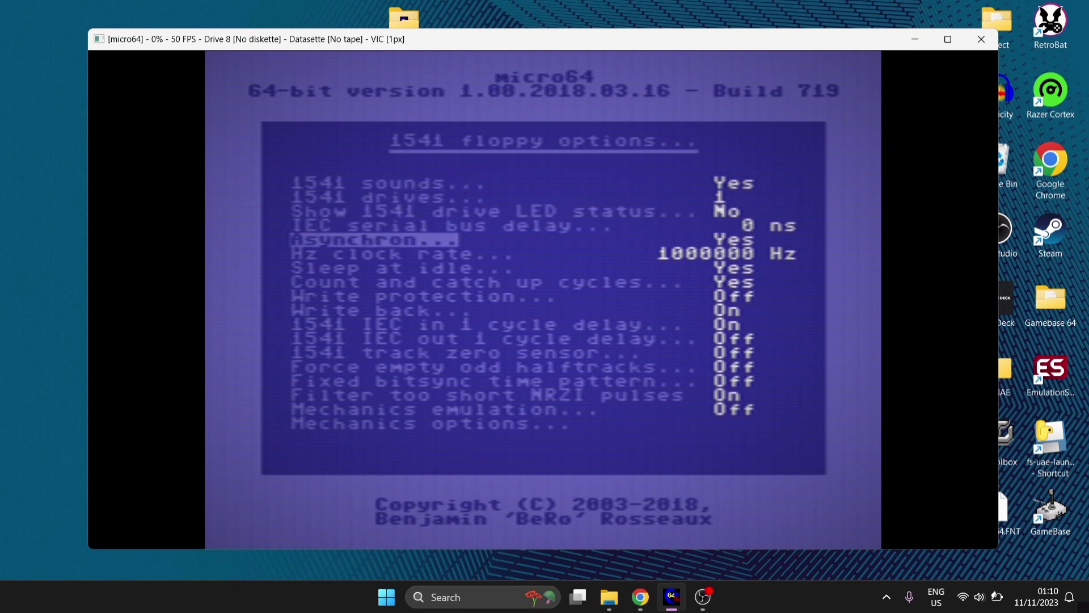
pyautogui.press('Down')
pyautogui.press('Down')
pyautogui.press('Down')
pyautogui.press('Down')
pyautogui.press('Down')
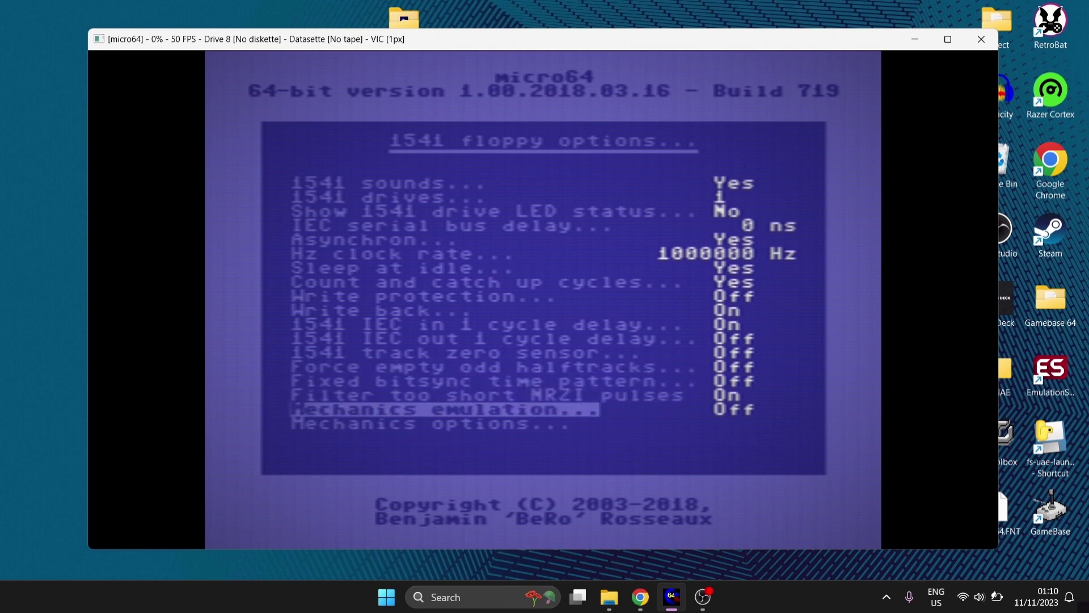
pyautogui.press('Return')
pyautogui.press('Escape')
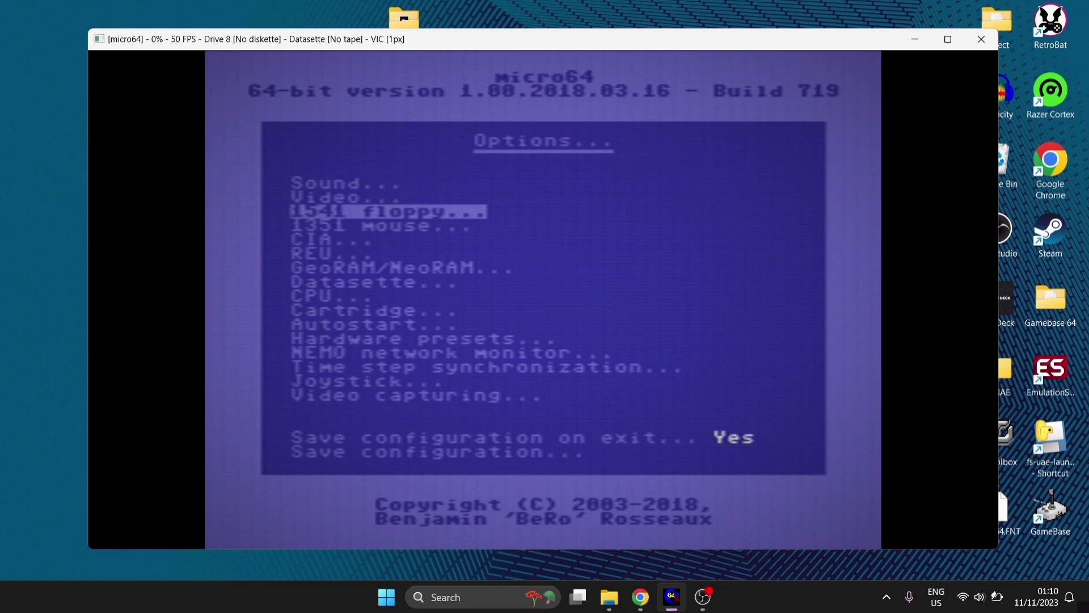
# Step: Try toggling the Active setting in the 1351 mouse options on and back off, and return to the Options page
pyautogui.press('Down')
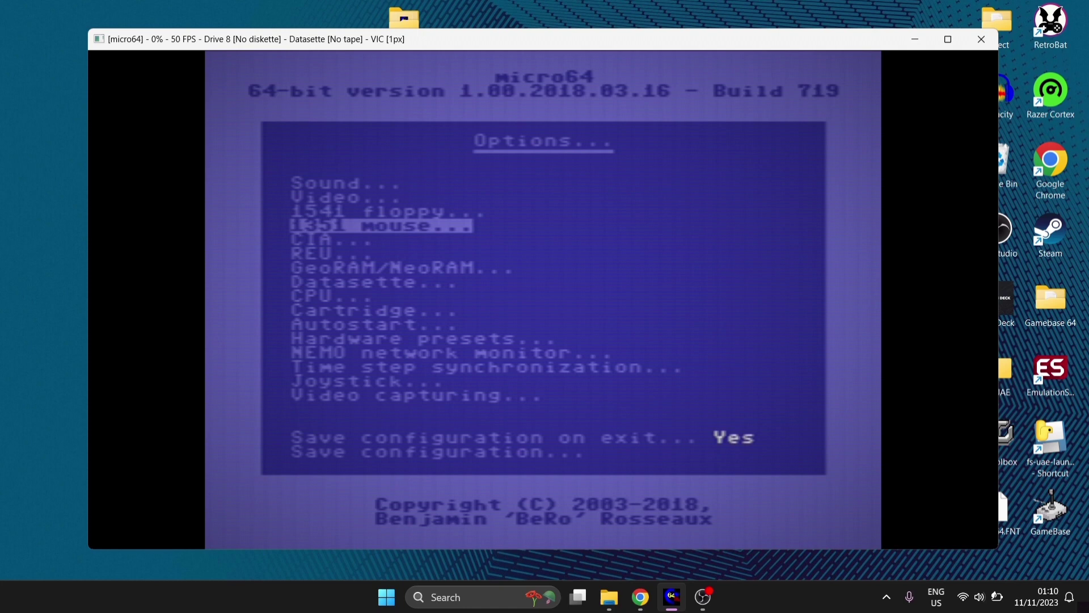
pyautogui.press('Return')
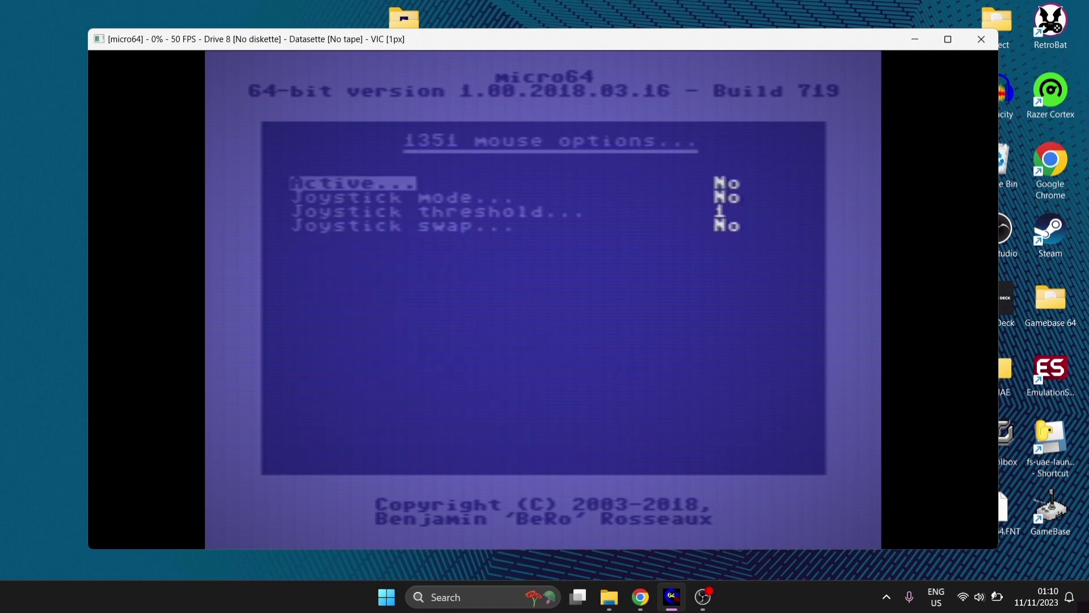
pyautogui.press('Return')
pyautogui.press('Return')
pyautogui.press('Escape')
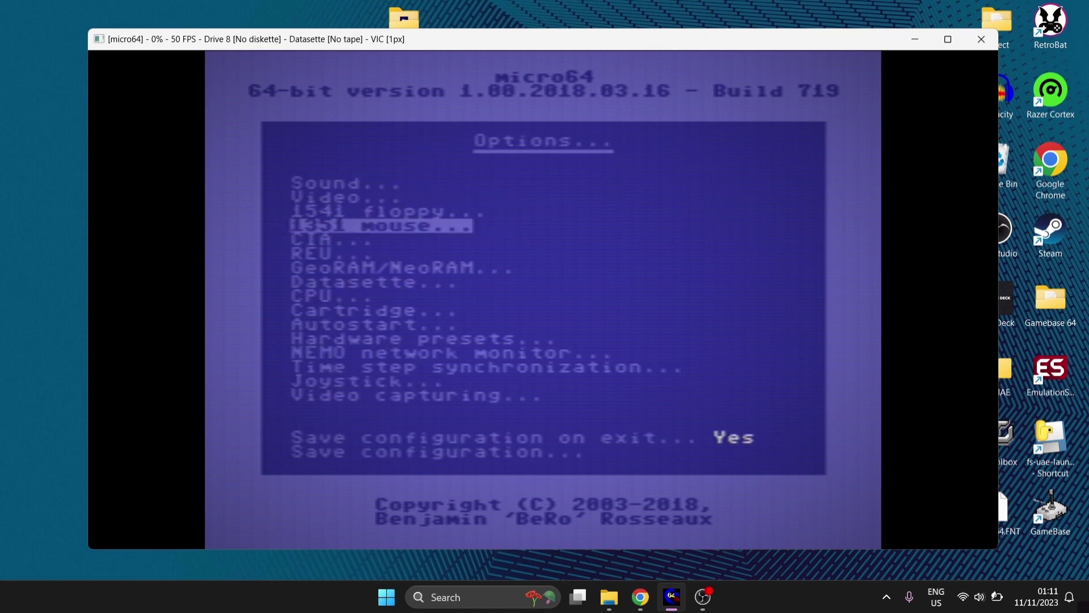
# Step: Examine the C64, C64C and C128ish C64 models on the Hardware presets page and return to Options
pyautogui.press('Down')
pyautogui.press('Down')
pyautogui.press('Down')
pyautogui.press('Down')
pyautogui.press('Down')
pyautogui.press('Down')
pyautogui.press('Down')
pyautogui.press('Down')
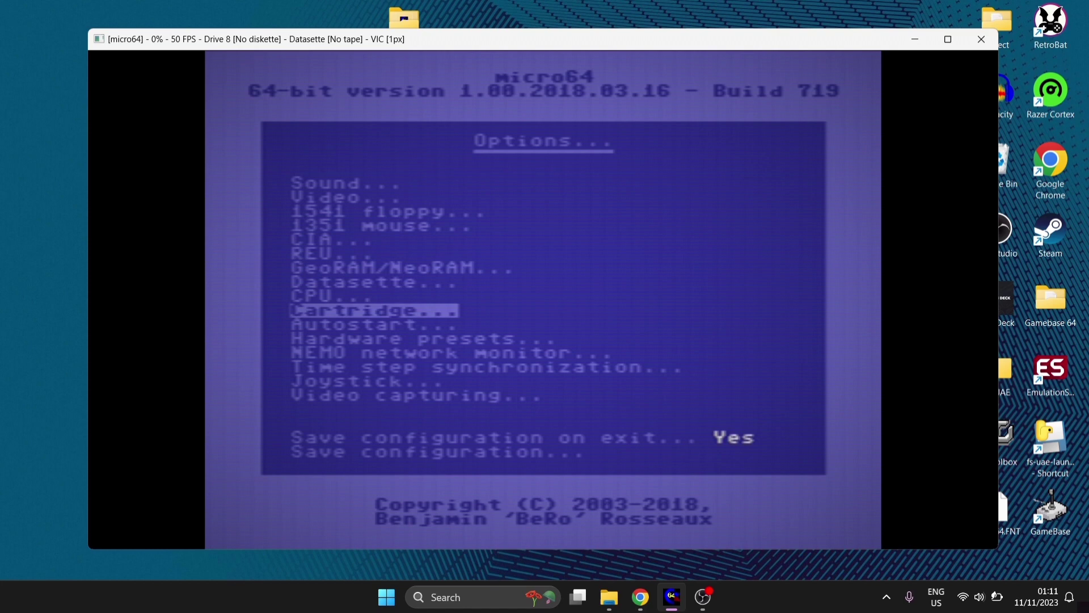
pyautogui.press('Return')
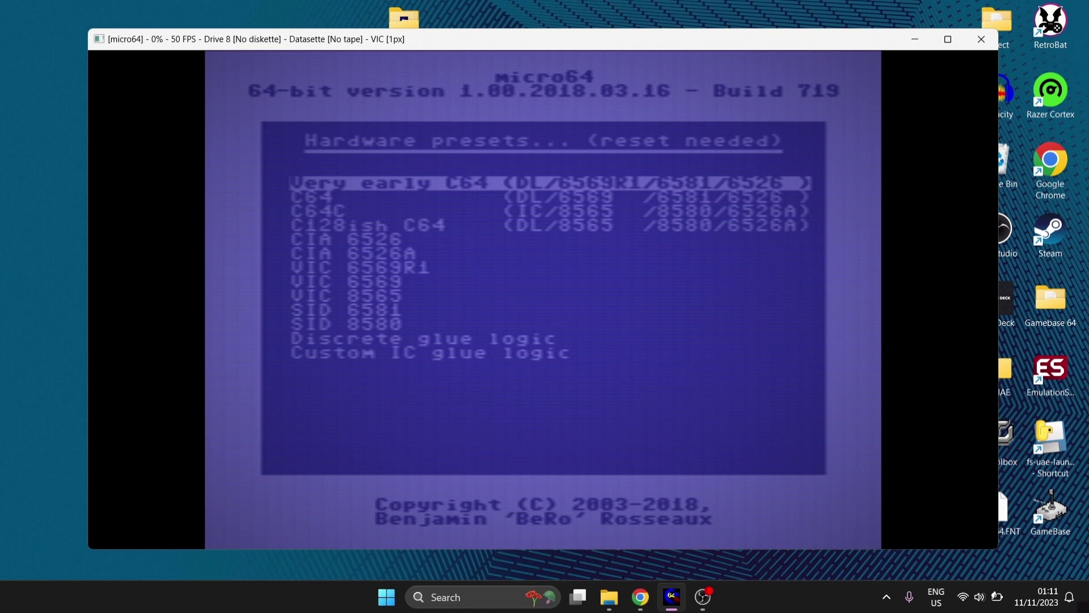
pyautogui.press('Down')
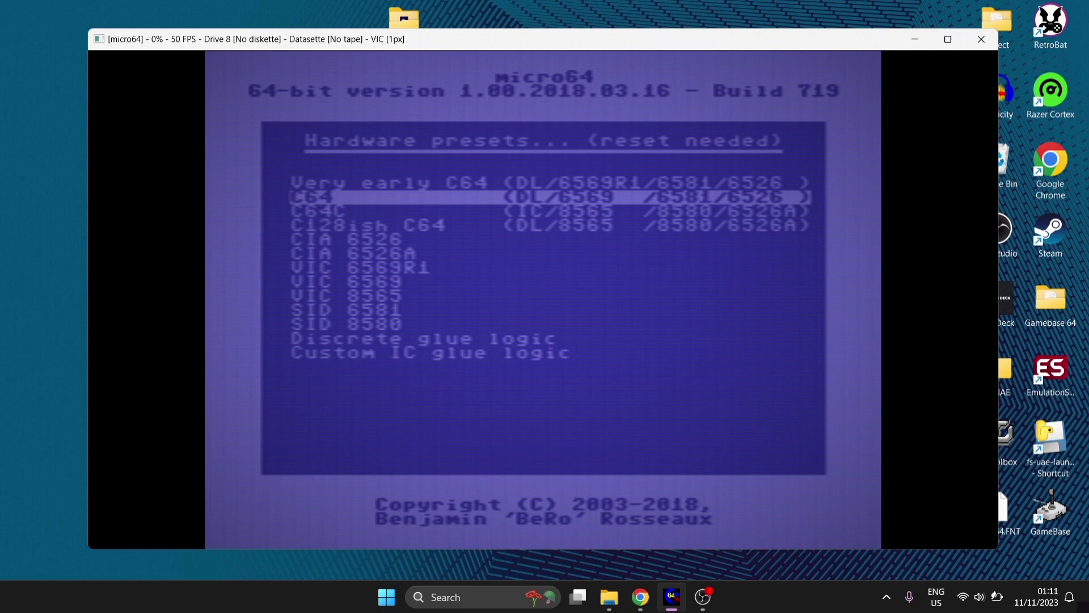
pyautogui.press('Down')
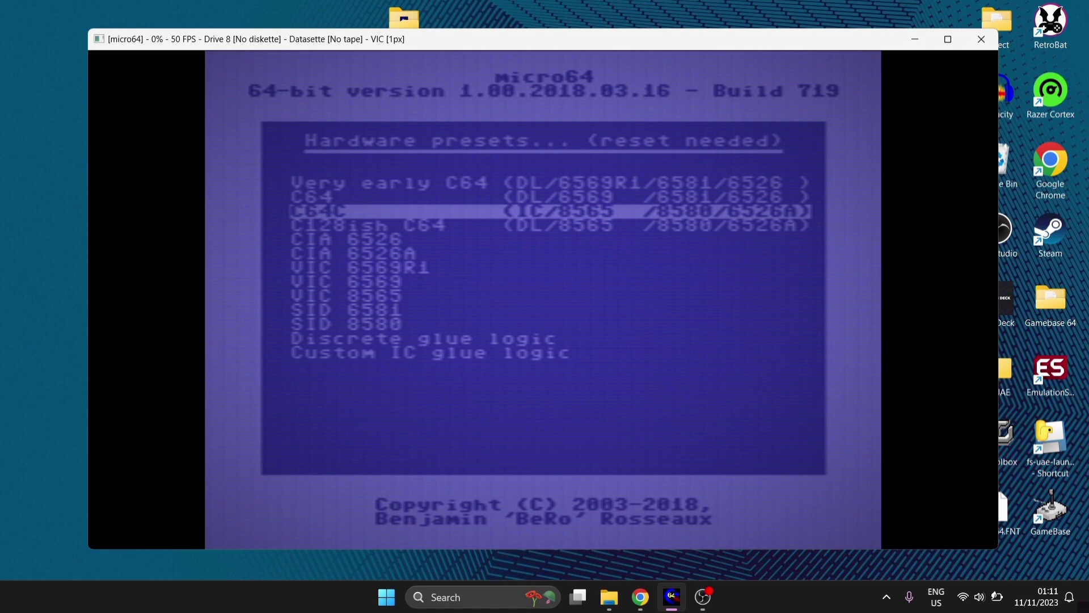
pyautogui.press('Down')
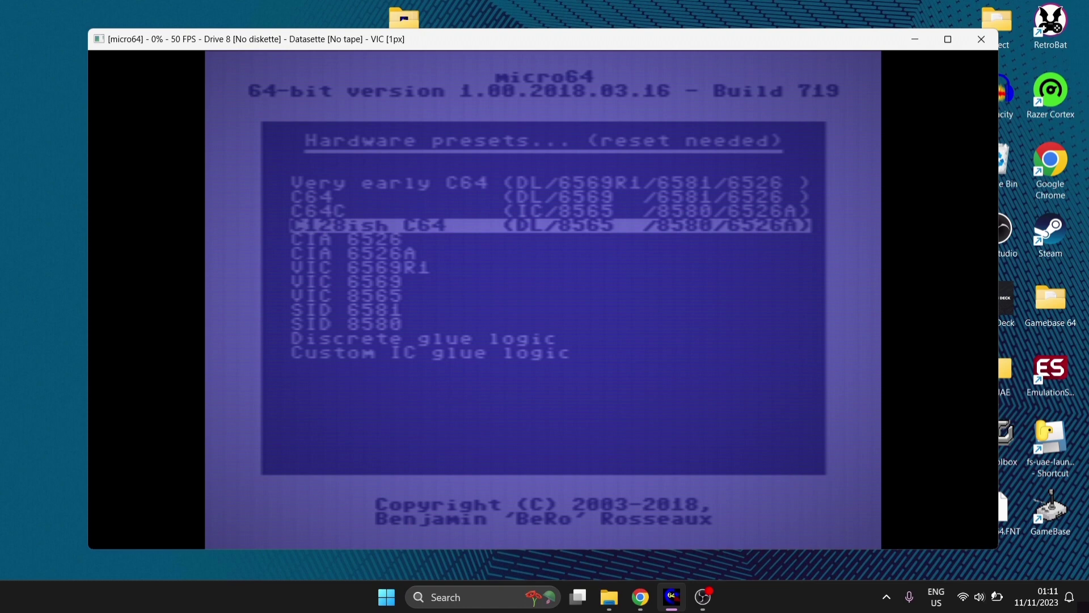
pyautogui.press('Up')
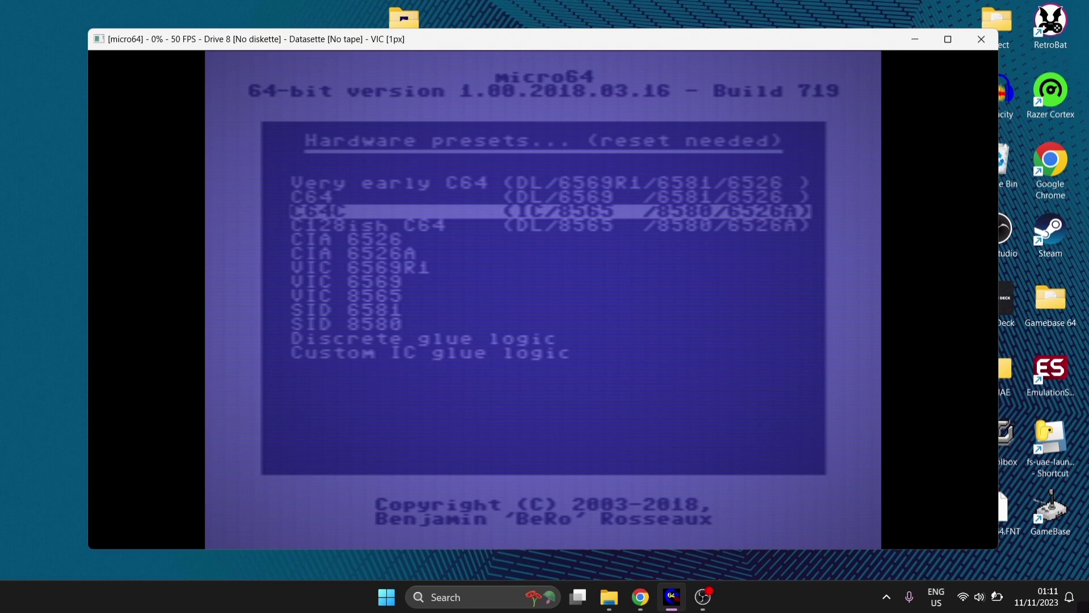
pyautogui.press('Escape')
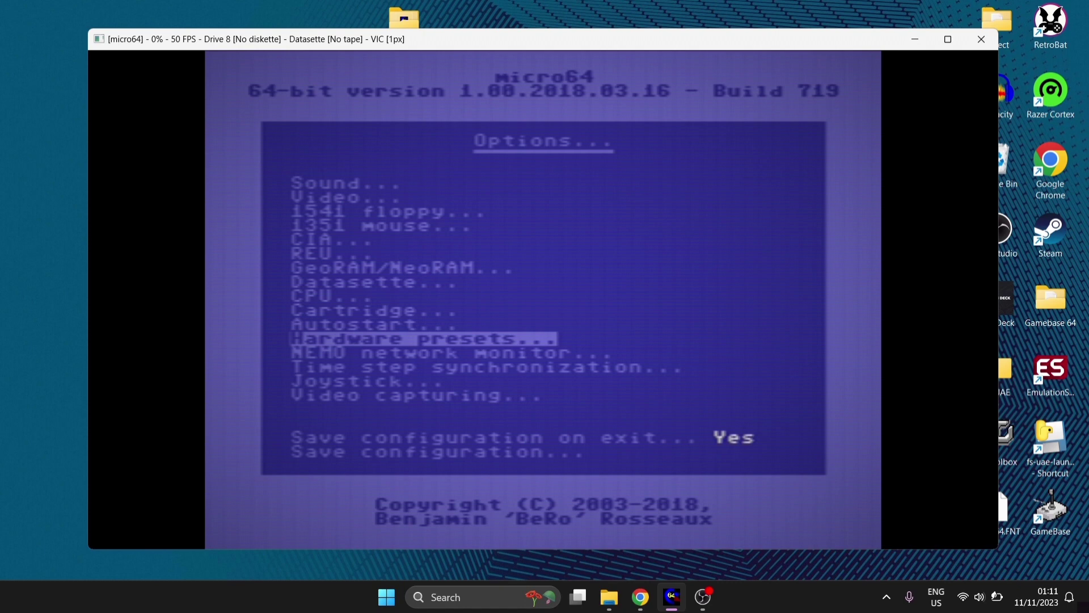
# Step: Open the Joystick options page from the Options page
pyautogui.press('Down')
pyautogui.press('Down')
pyautogui.press('Down')
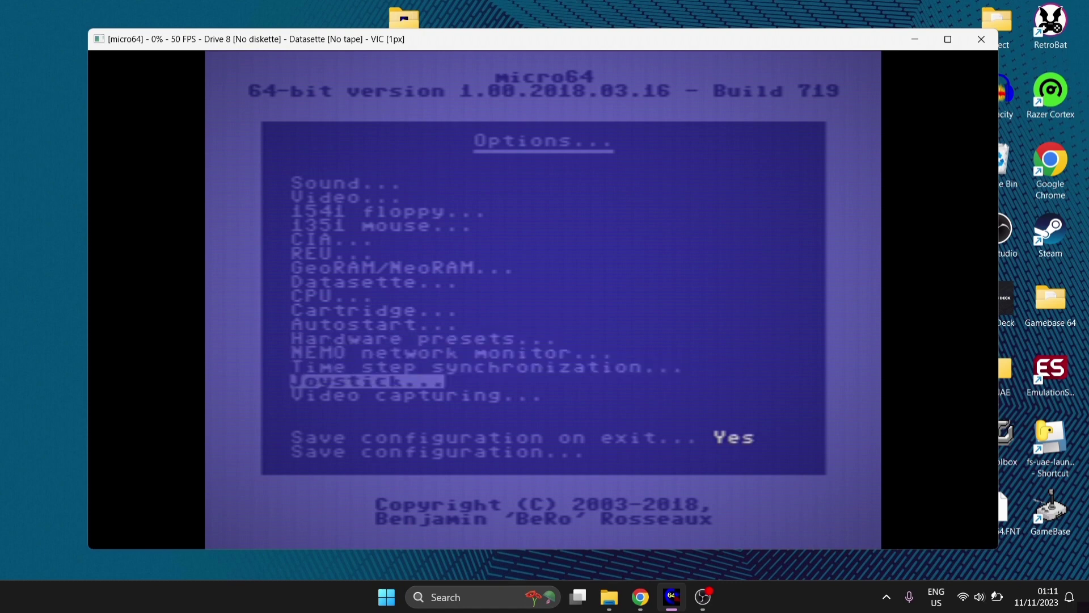
pyautogui.press('Return')
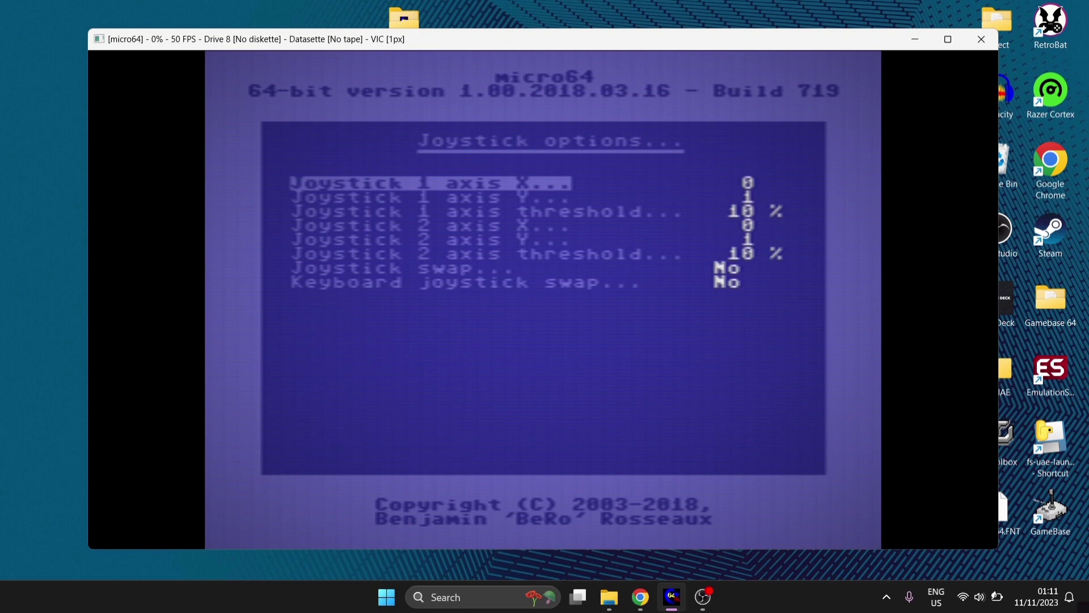
# Step: Try toggling Joystick swap on and back off, and return to the Options page
pyautogui.press('Down')
pyautogui.press('Down')
pyautogui.press('Down')
pyautogui.press('Down')
pyautogui.press('Down')
pyautogui.press('Down')
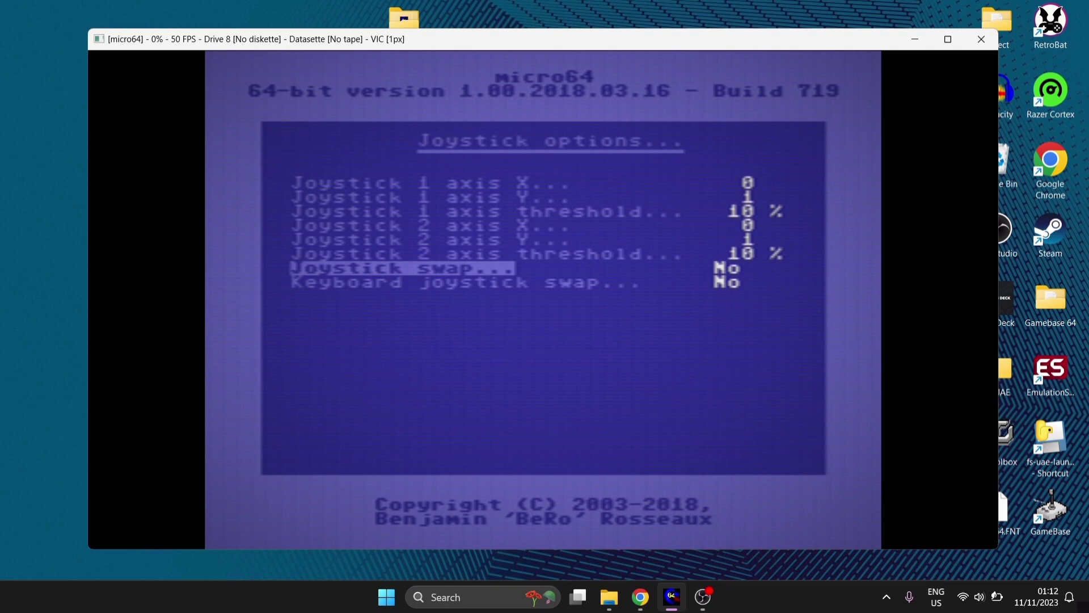
pyautogui.press('Up')
pyautogui.press('Down')
pyautogui.press('Return')
pyautogui.press('Return')
pyautogui.press('Return')
pyautogui.press('Return')
pyautogui.press('Escape')
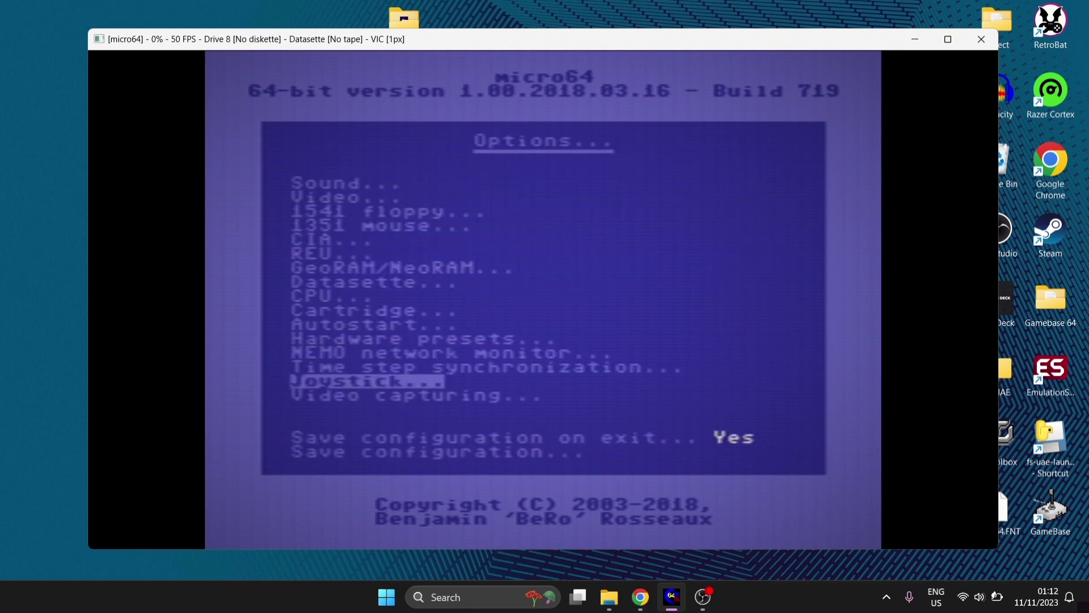
# Step: Try toggling Save configuration on exit off and back to Yes, and return to the main menu
pyautogui.press('Down')
pyautogui.press('Down')
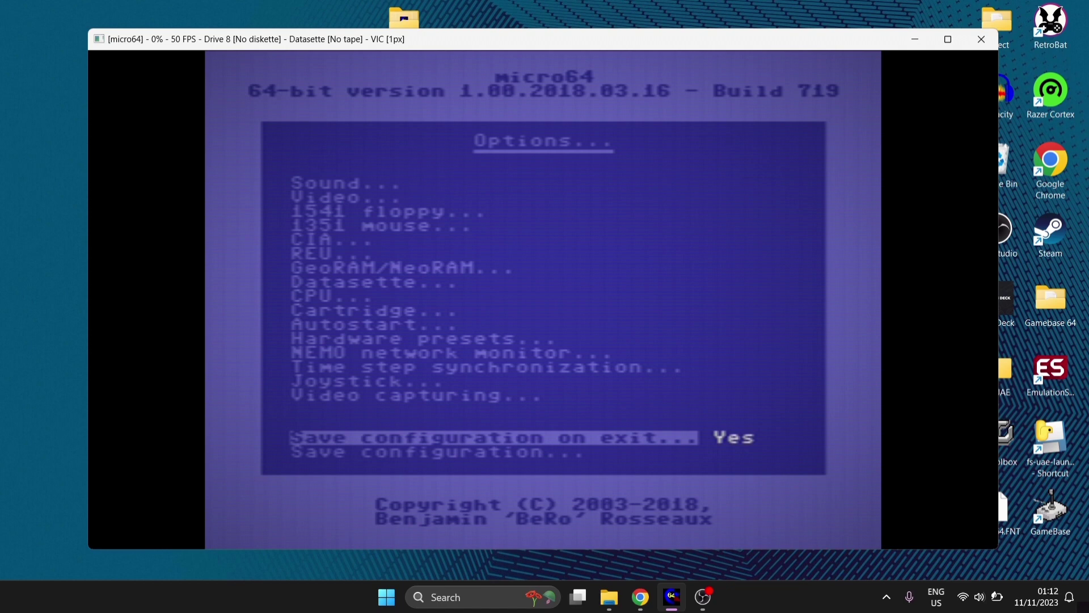
pyautogui.press('Return')
pyautogui.press('Return')
pyautogui.press('Down')
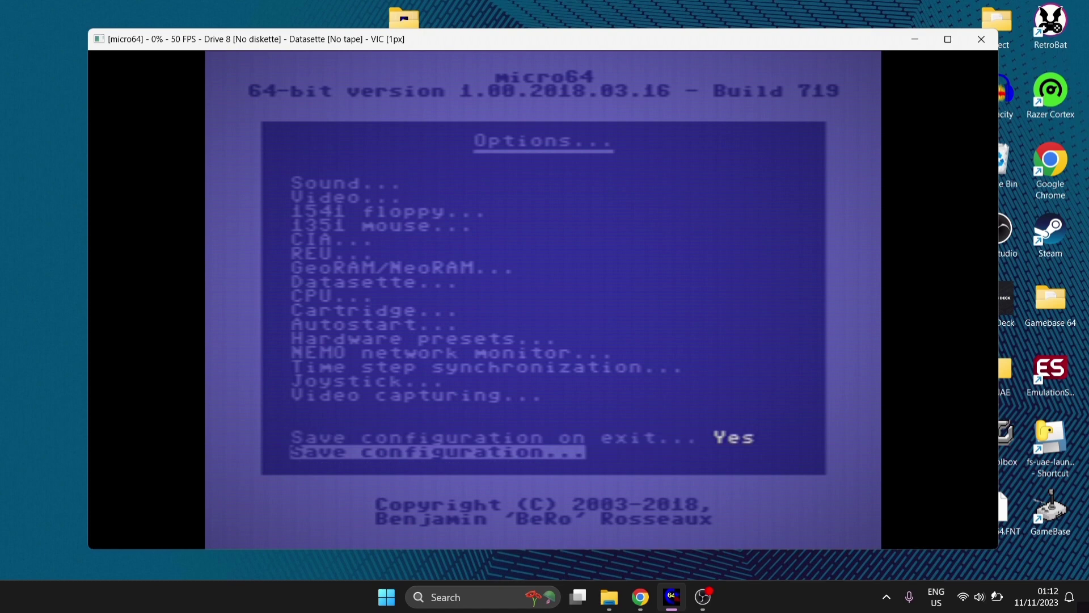
pyautogui.press('Escape')
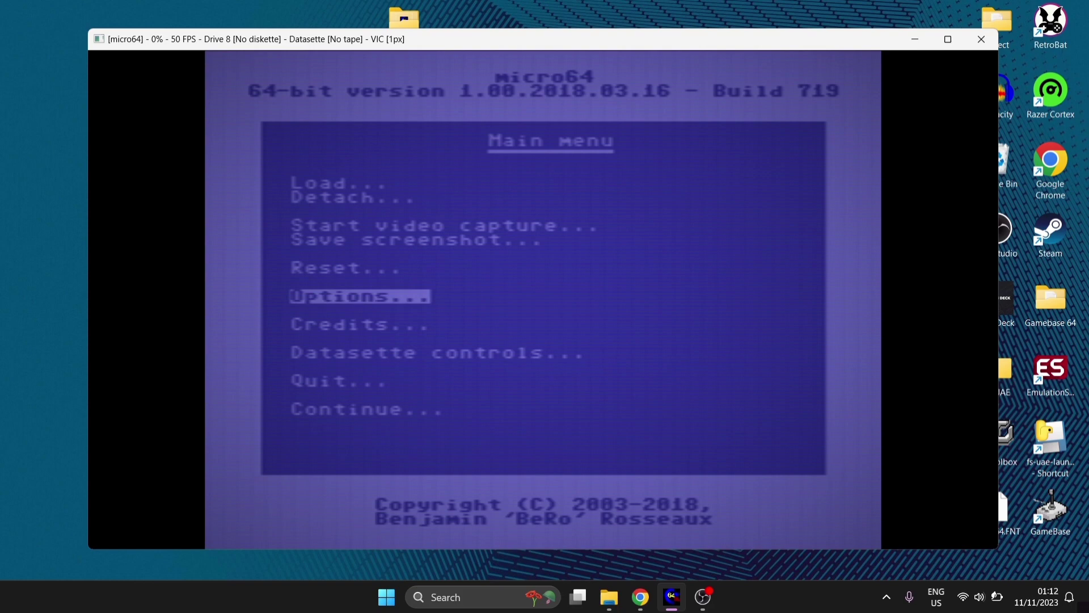
# Step: Switch to Chrome and download the SEUDS (C64 Tape + Disk) file of The Shoot 'Em Up Destruction Set [C64] from itch.io without paying
pyautogui.click(641, 596)
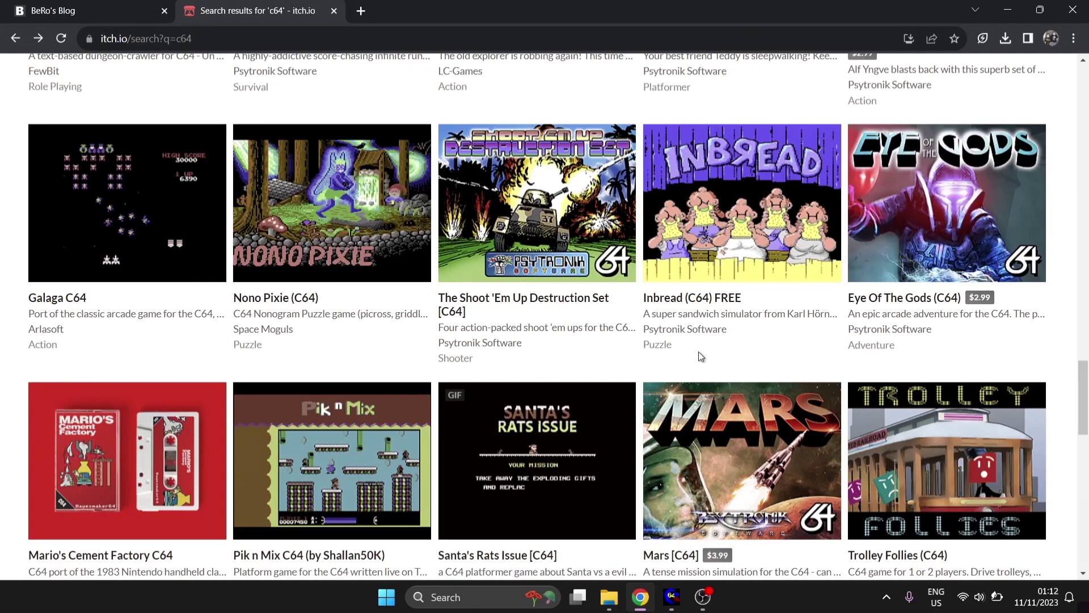
pyautogui.click(587, 226)
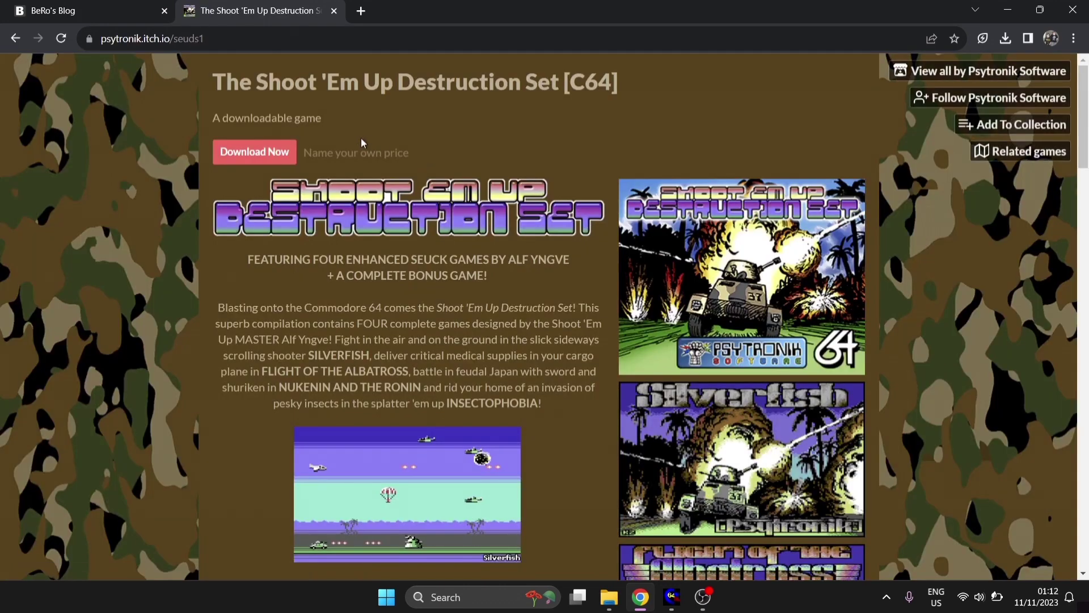
pyautogui.click(275, 152)
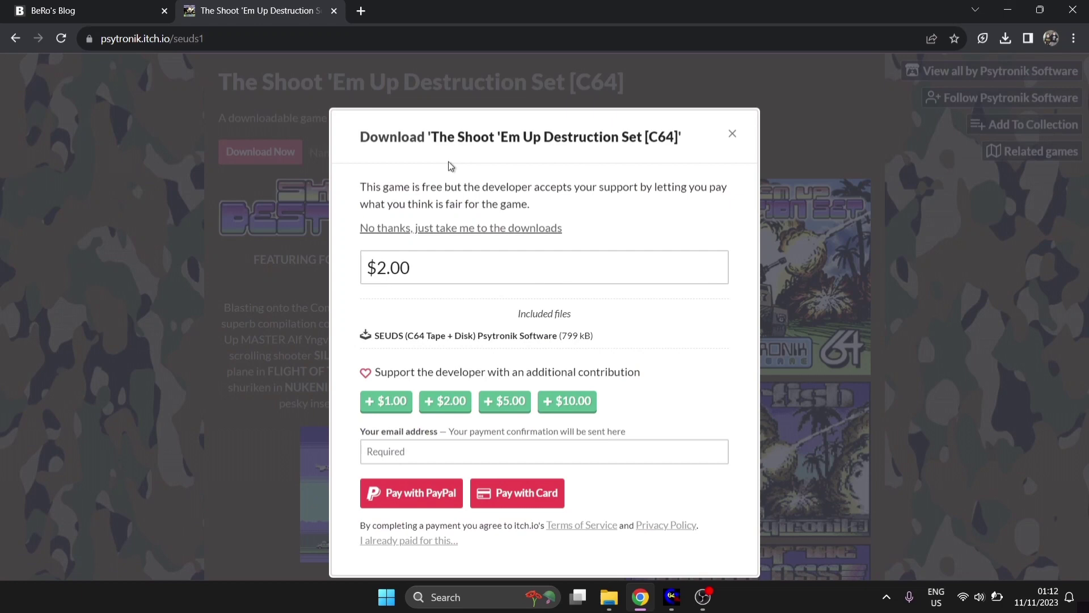
pyautogui.click(450, 229)
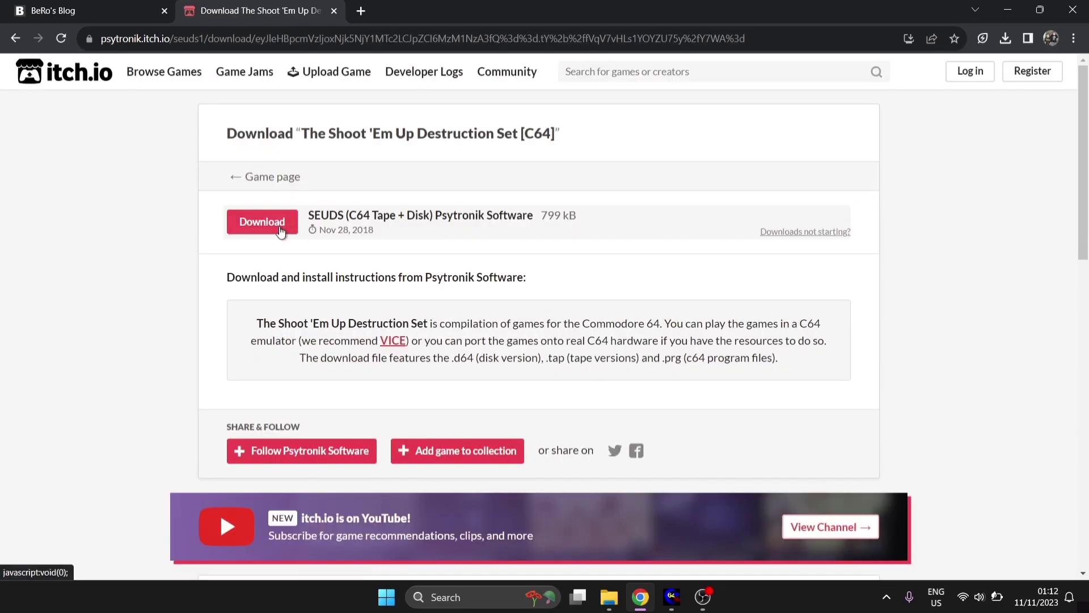
pyautogui.click(282, 228)
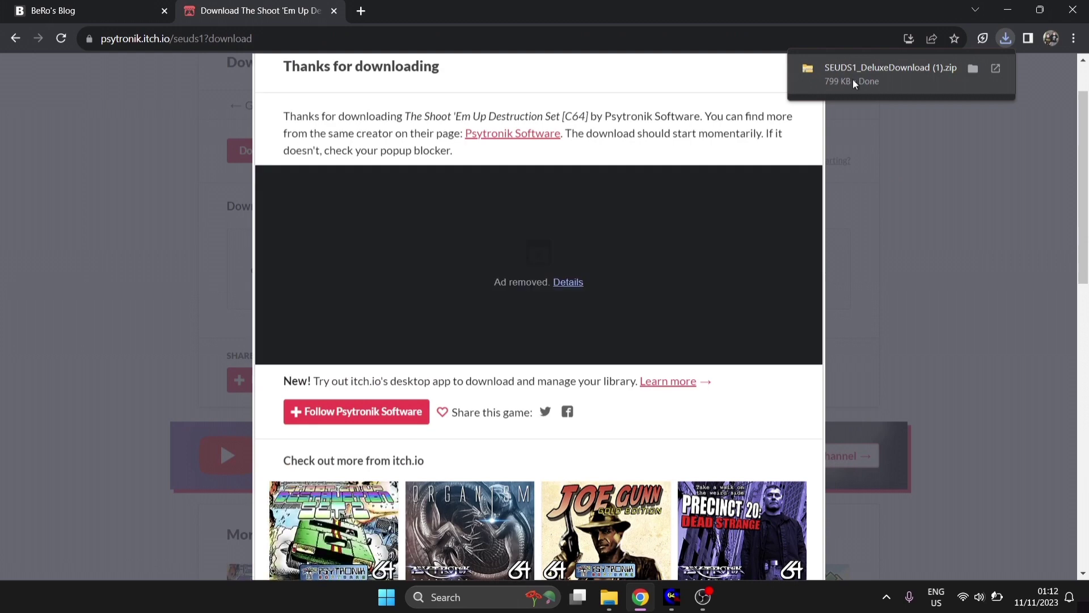
# Step: Open the downloaded SEUDS1_DeluxeDownload (1).zip and examine the contents of its Disk, Prg and Tape folders
pyautogui.click(853, 79)
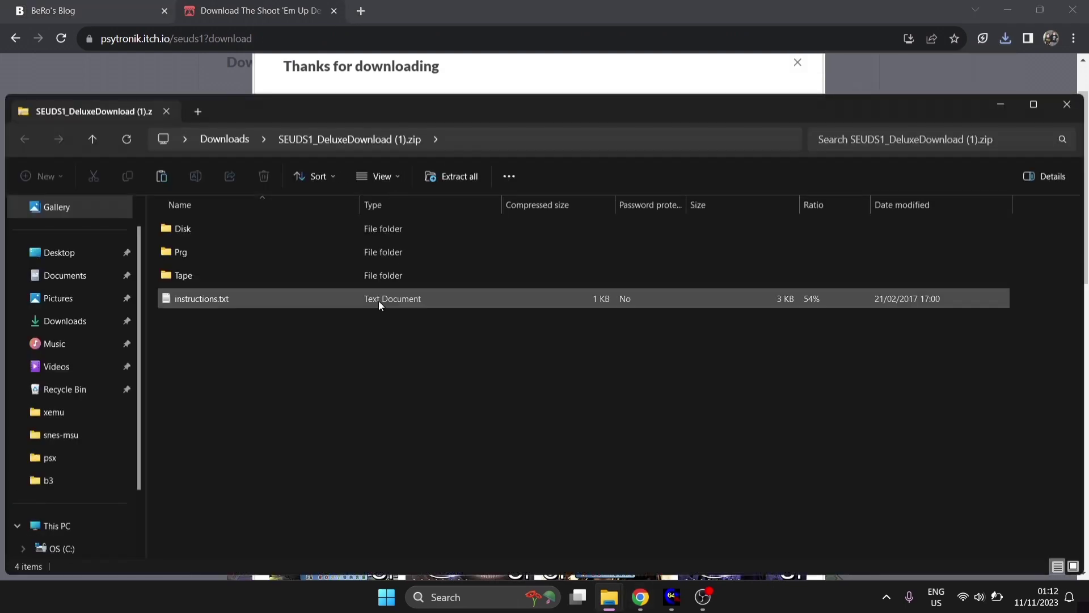
pyautogui.doubleClick(296, 229)
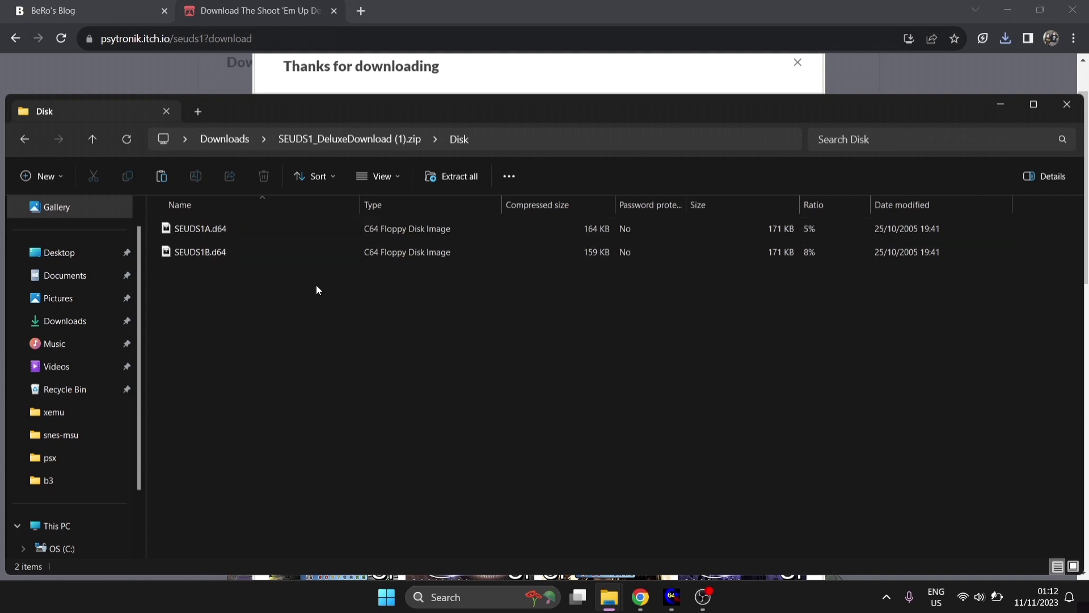
pyautogui.click(27, 139)
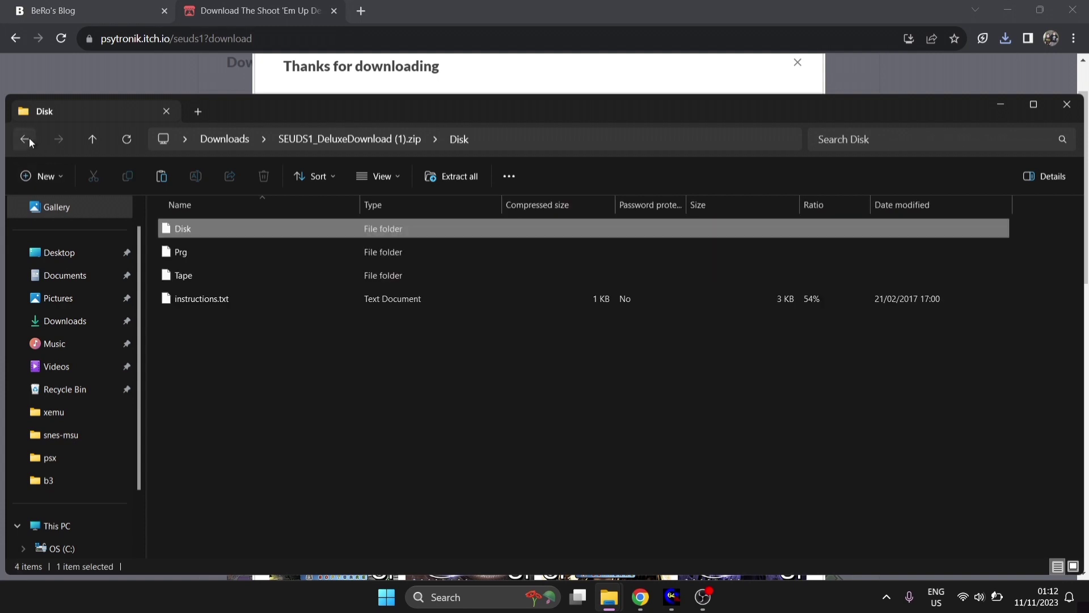
pyautogui.doubleClick(193, 254)
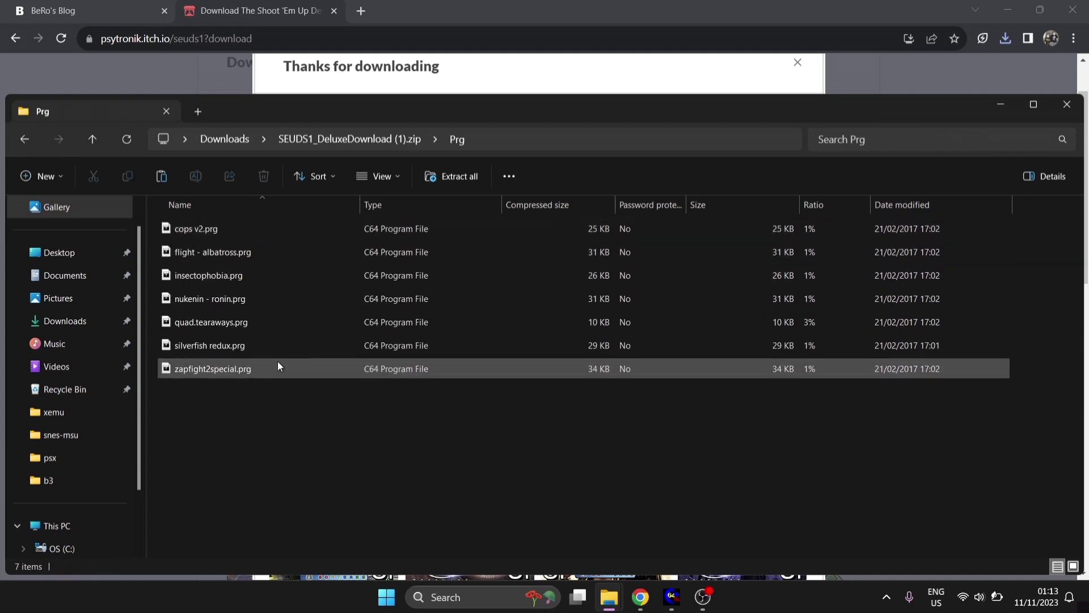
pyautogui.click(25, 139)
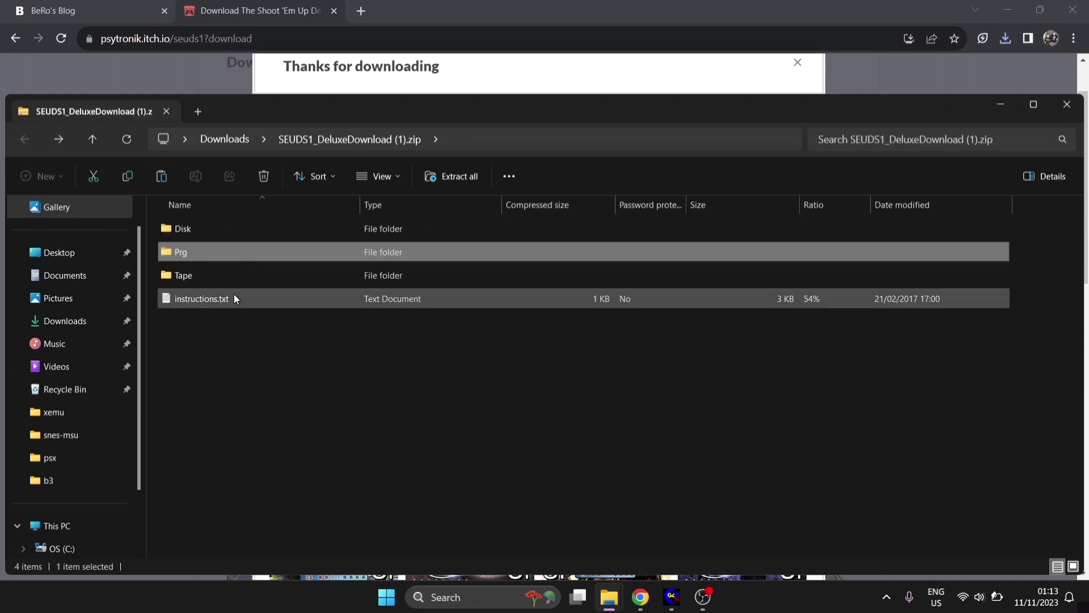
pyautogui.doubleClick(237, 276)
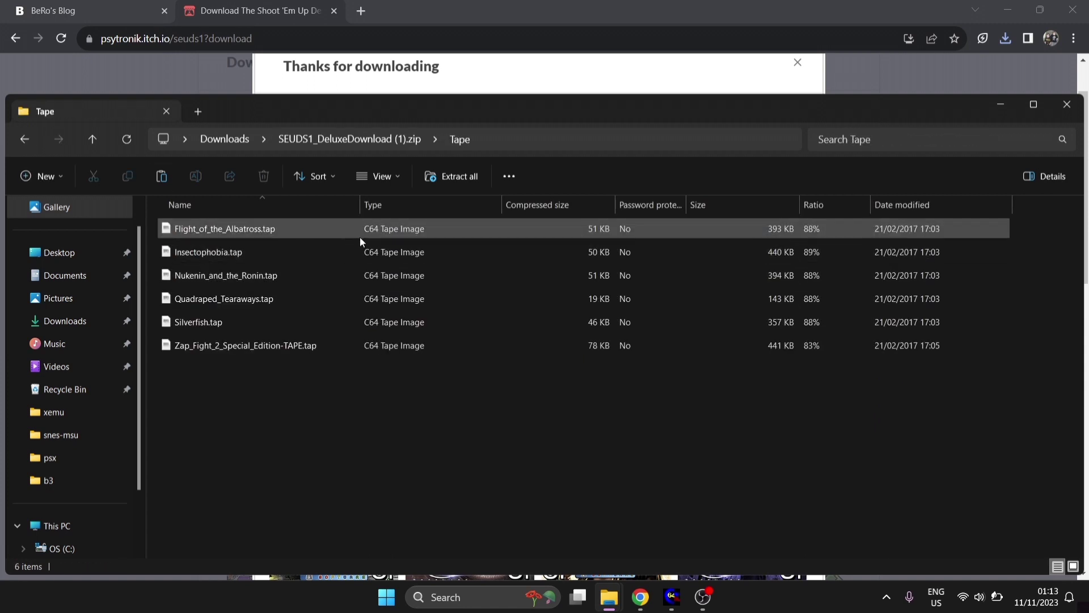
pyautogui.click(28, 144)
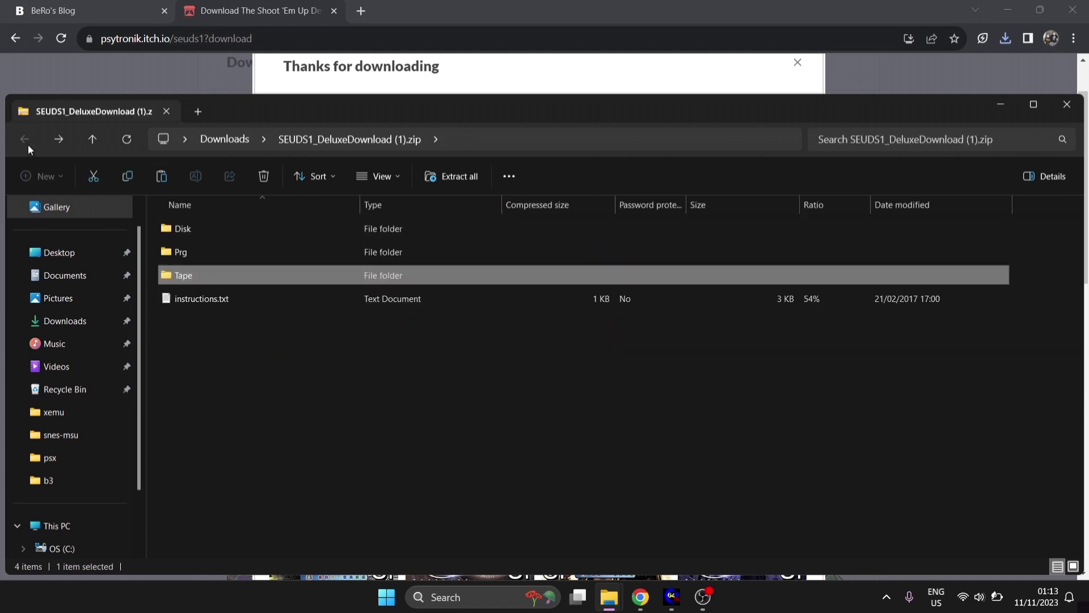
# Step: Minimize the browser and arrange the x86_64-win64 desktop folder beside the opened zip archive
pyautogui.click(1009, 5)
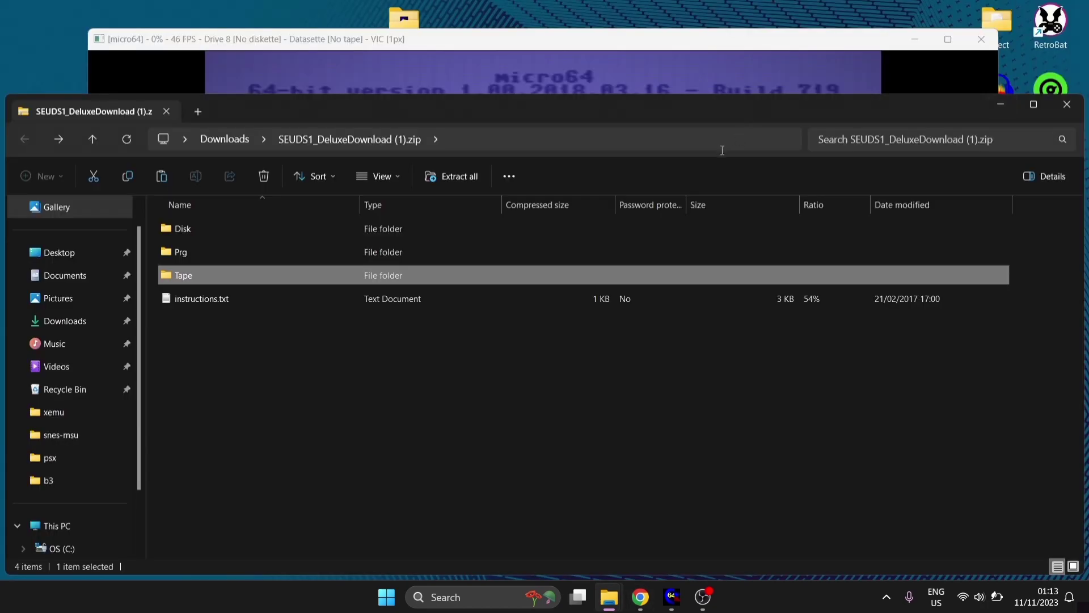
pyautogui.moveTo(742, 113); pyautogui.dragTo(583, 151)
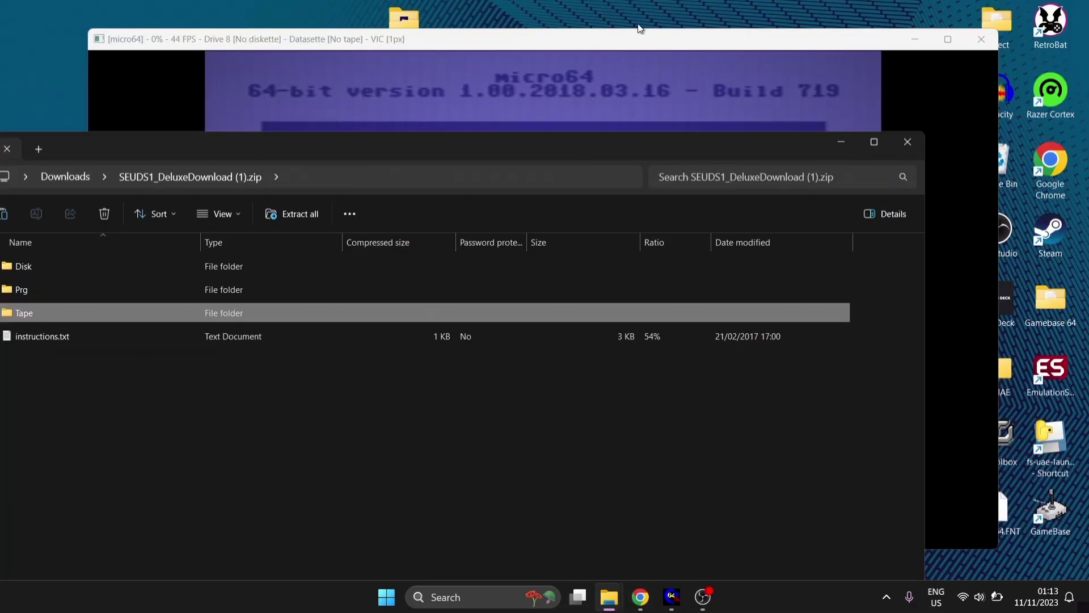
pyautogui.doubleClick(412, 19)
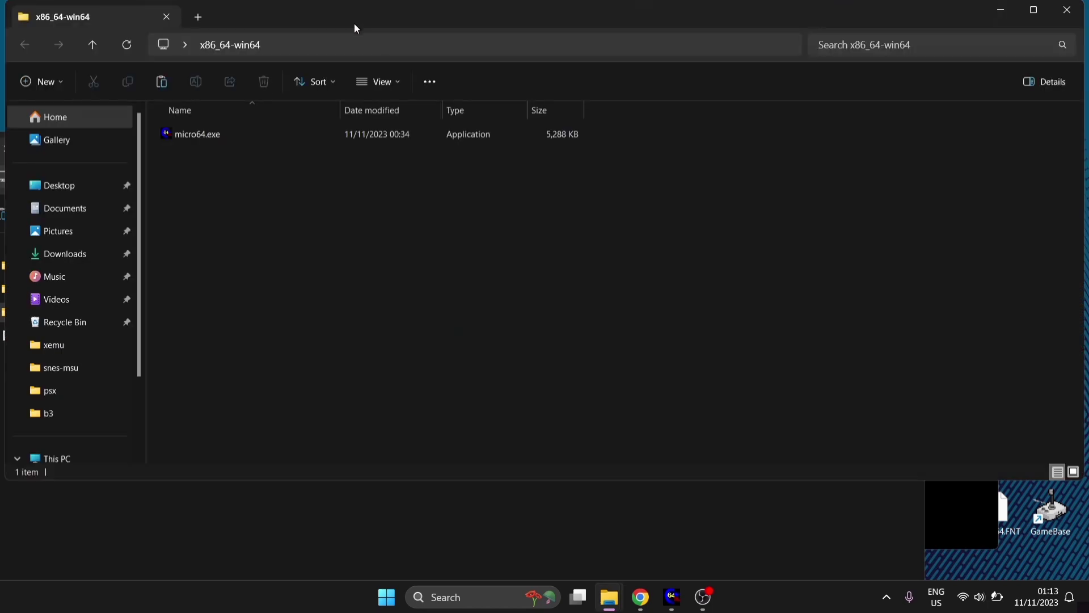
pyautogui.moveTo(354, 23); pyautogui.dragTo(789, 97)
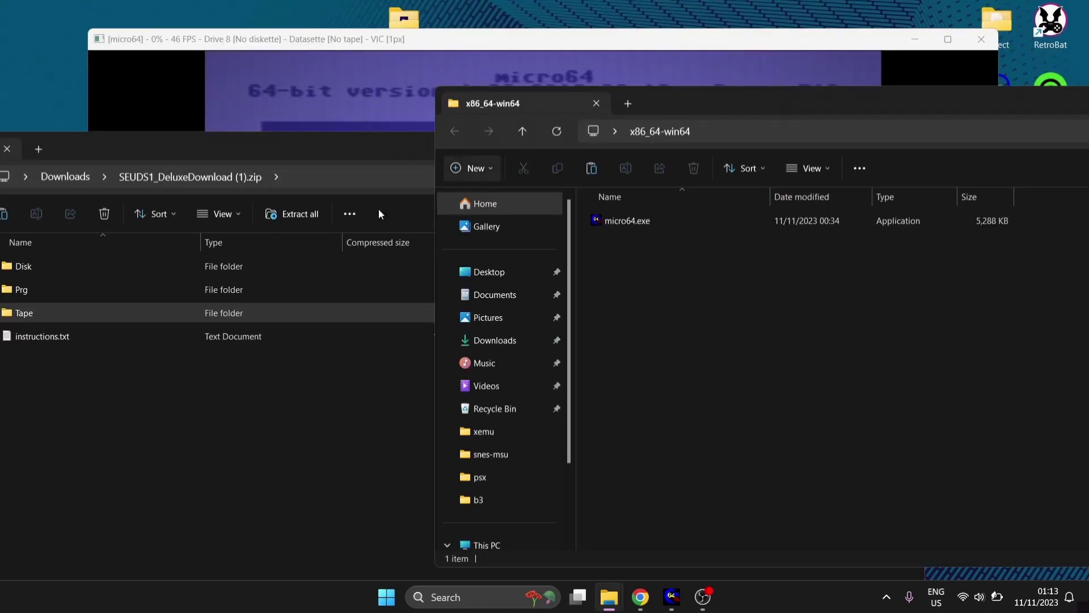
# Step: Copy the Disk, Prg and Tape folders from the zip archive into x86_64-win64 and close the archive window
pyautogui.click(70, 290)
pyautogui.keyDown('ctrl'); pyautogui.click(92, 267); pyautogui.keyUp('ctrl')
pyautogui.keyDown('ctrl'); pyautogui.click(68, 312); pyautogui.keyUp('ctrl')
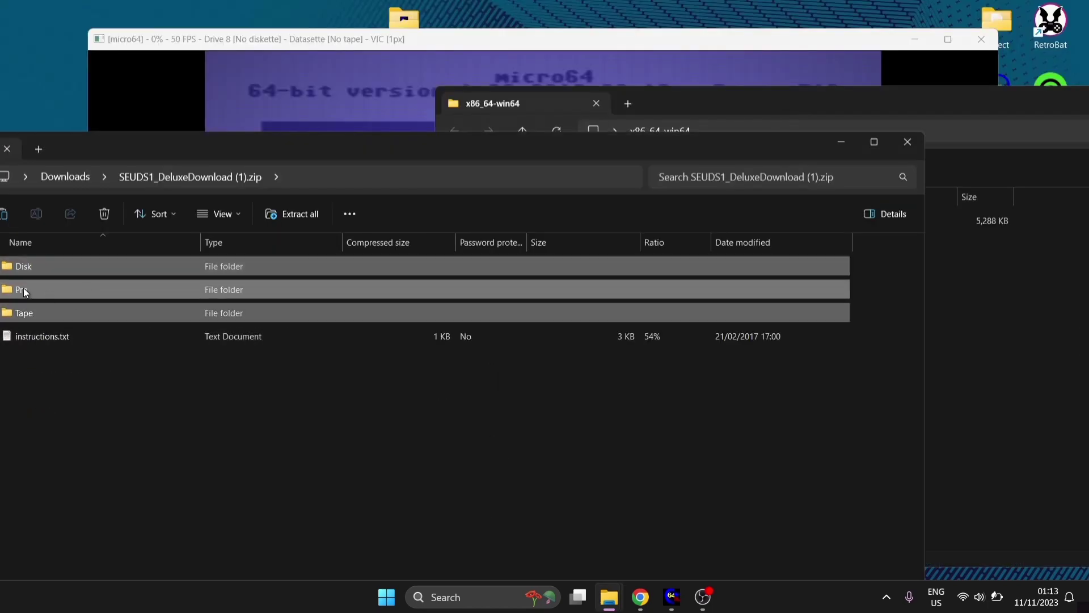
pyautogui.moveTo(23, 288); pyautogui.dragTo(982, 343)
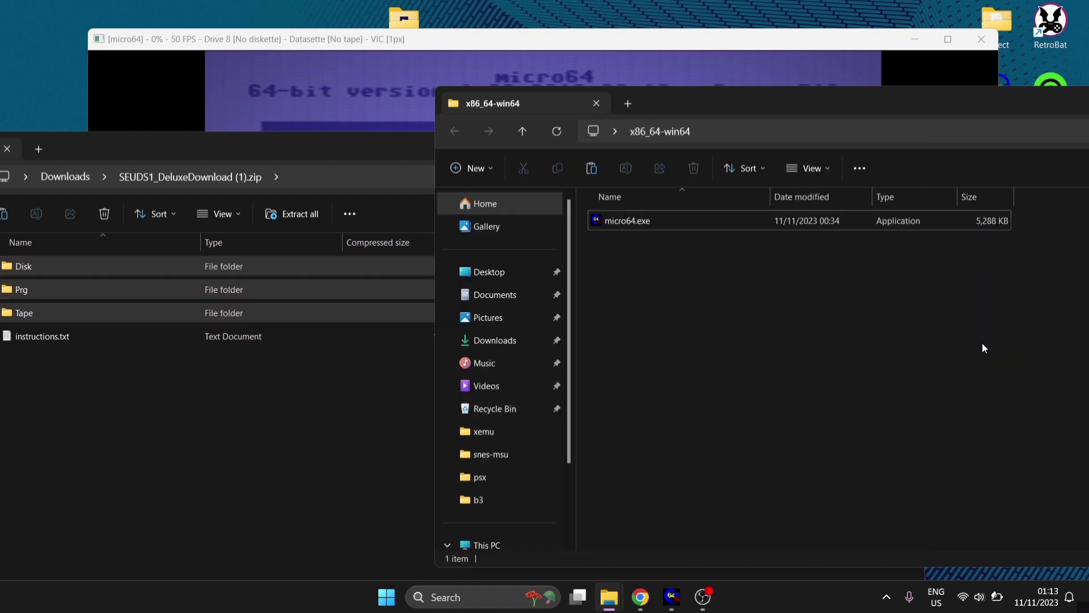
pyautogui.click(371, 142)
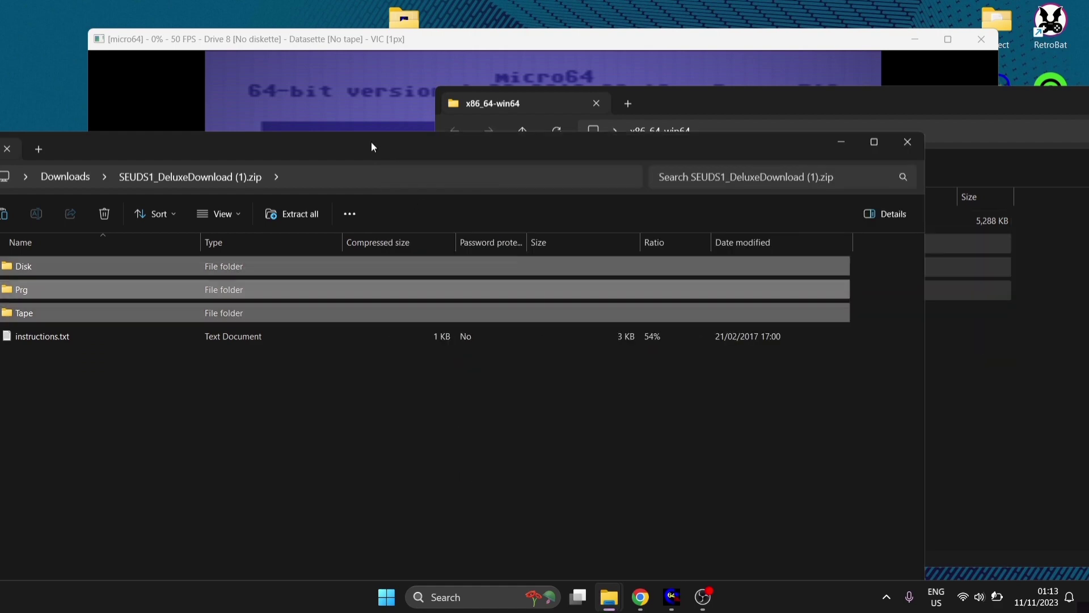
pyautogui.click(922, 142)
# Step: Switch to micro64 and open the Load file browser from the main menu
pyautogui.click(610, 40)
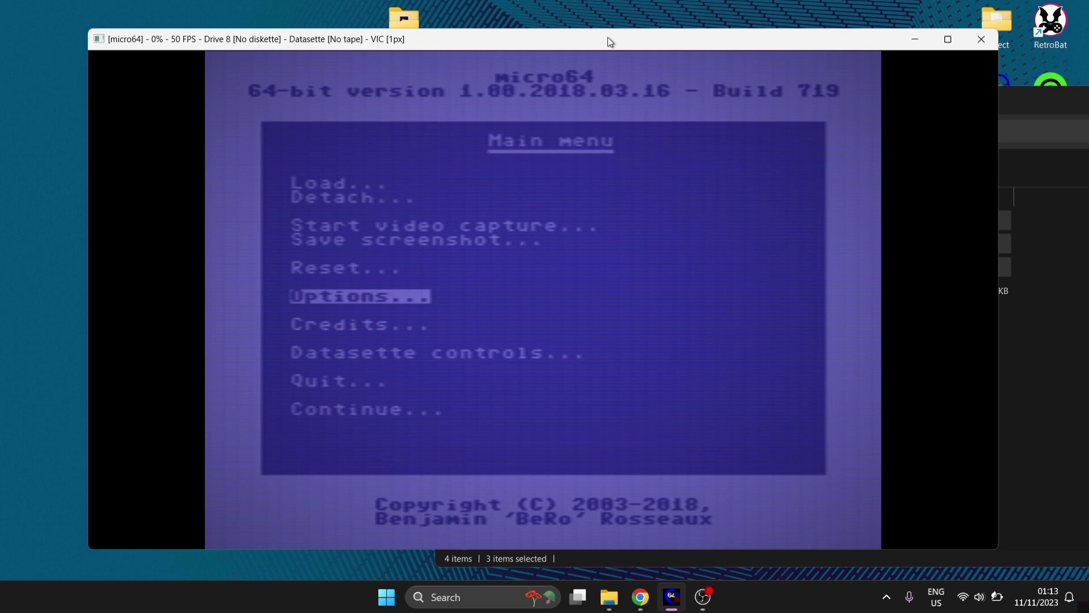
pyautogui.press('Up')
pyautogui.press('Up')
pyautogui.press('Up')
pyautogui.press('Up')
pyautogui.press('Up')
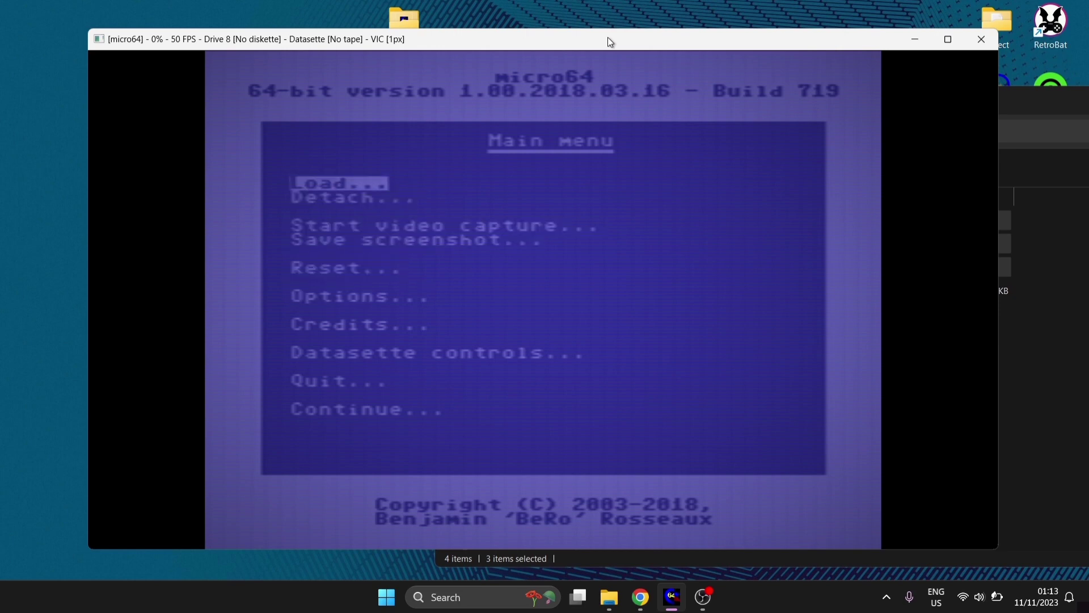
pyautogui.press('Return')
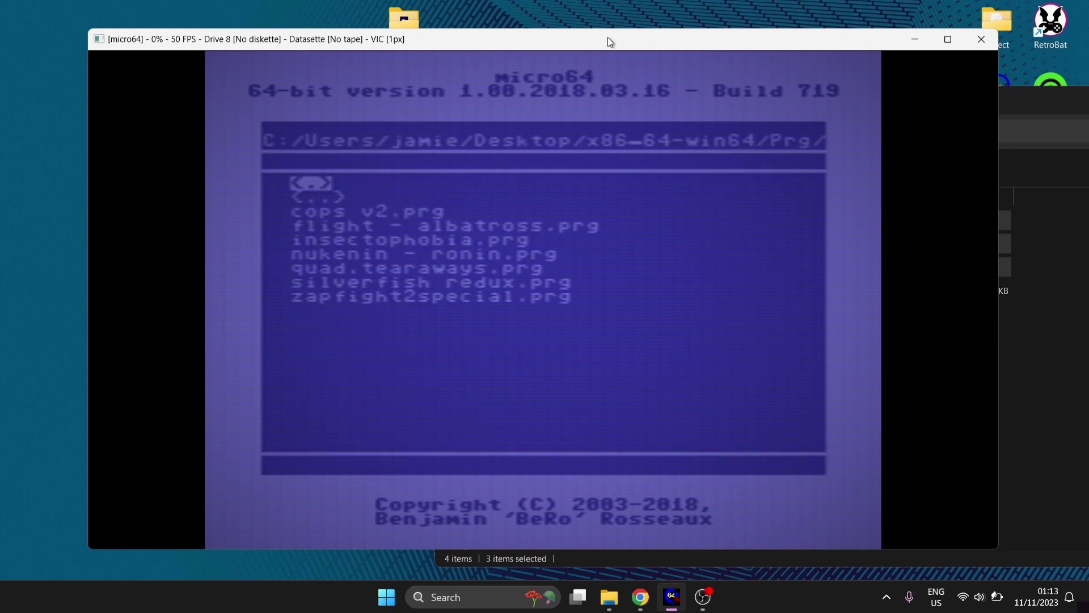
# Step: Go up from the Prg folder to the x86_64-win64 folder in the file browser
pyautogui.press('Down')
pyautogui.press('Down')
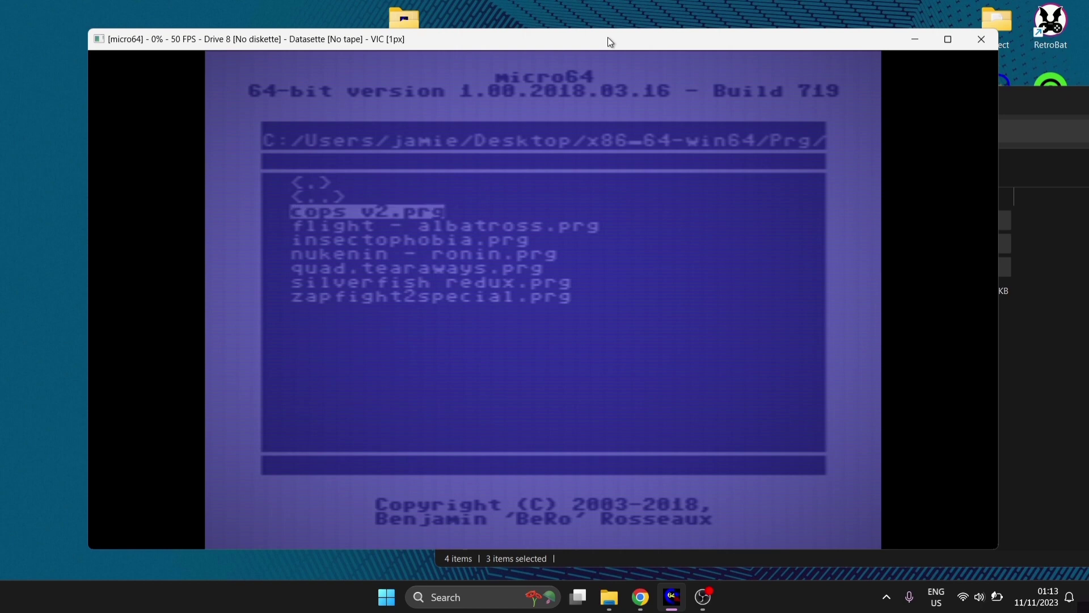
pyautogui.press('Up')
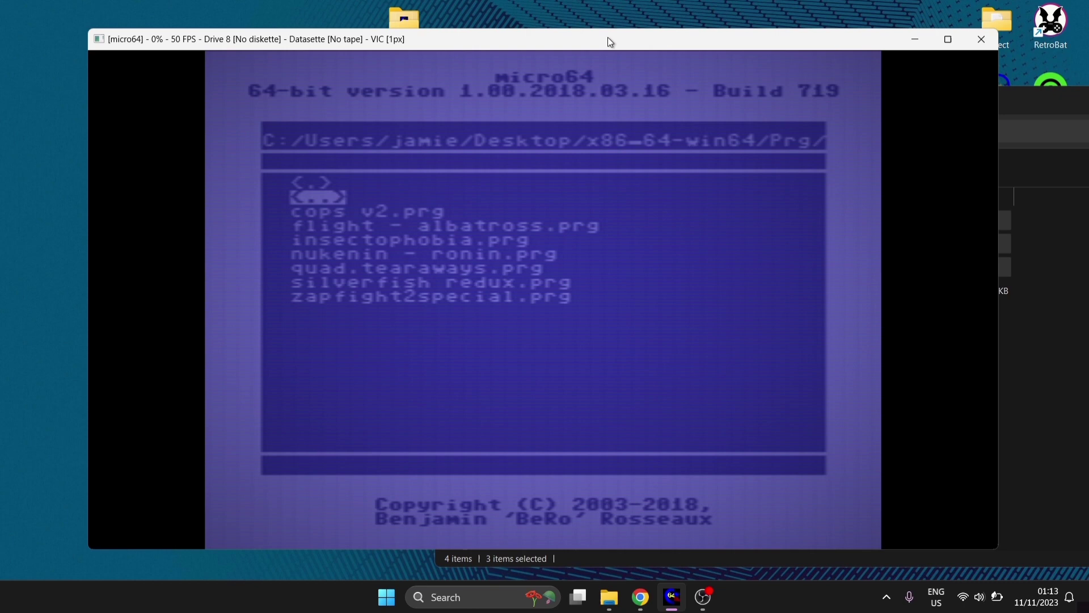
pyautogui.press('Return')
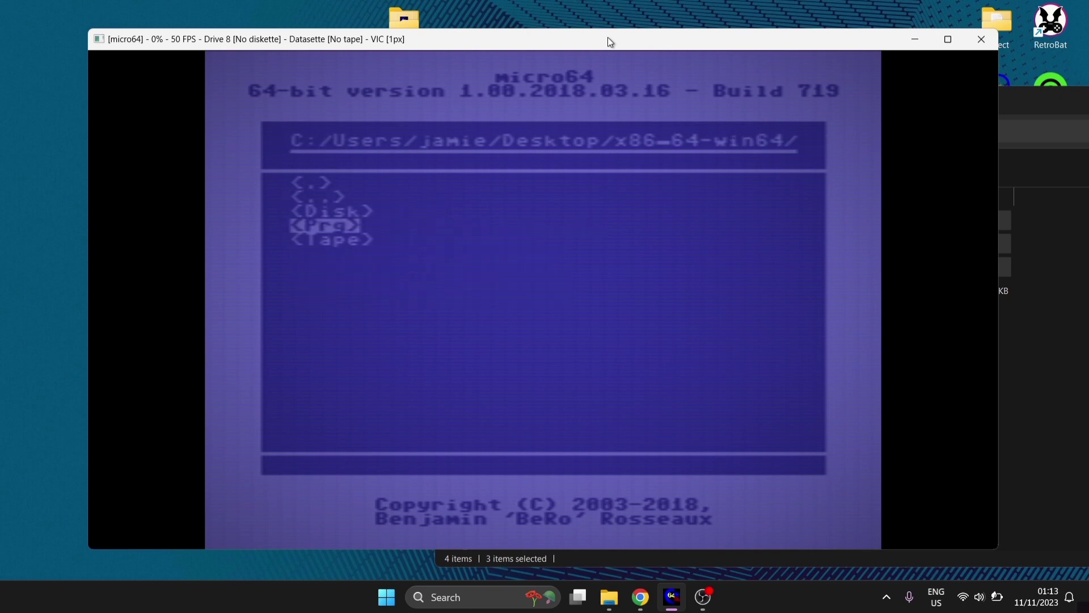
# Step: Bring up the drive selection from the x86_64-win64 folder and choose drive C:
pyautogui.press('Up')
pyautogui.press('Up')
pyautogui.press('Up')
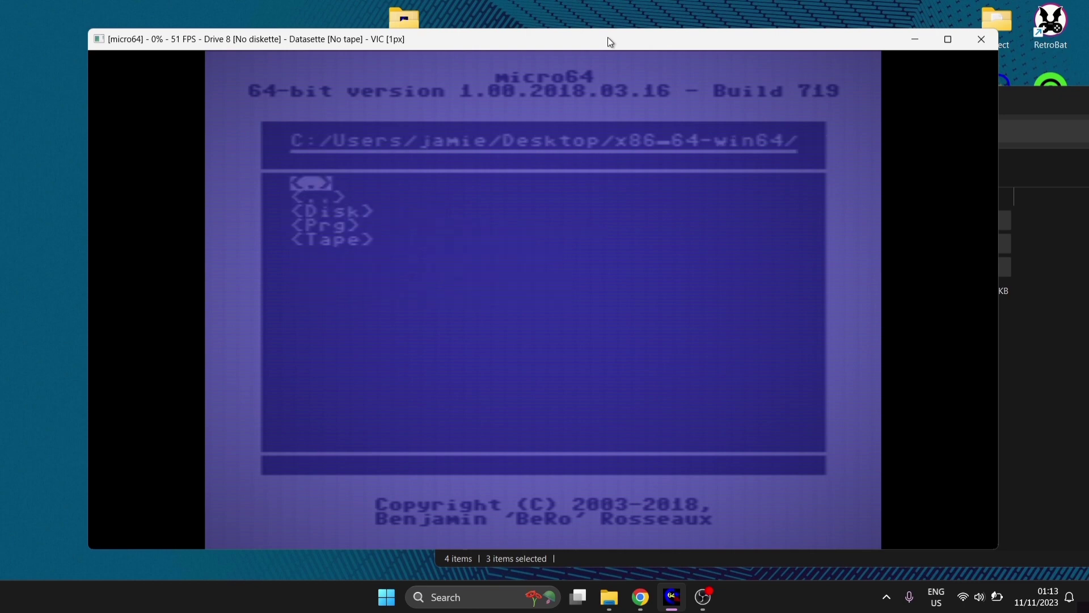
pyautogui.press('Return')
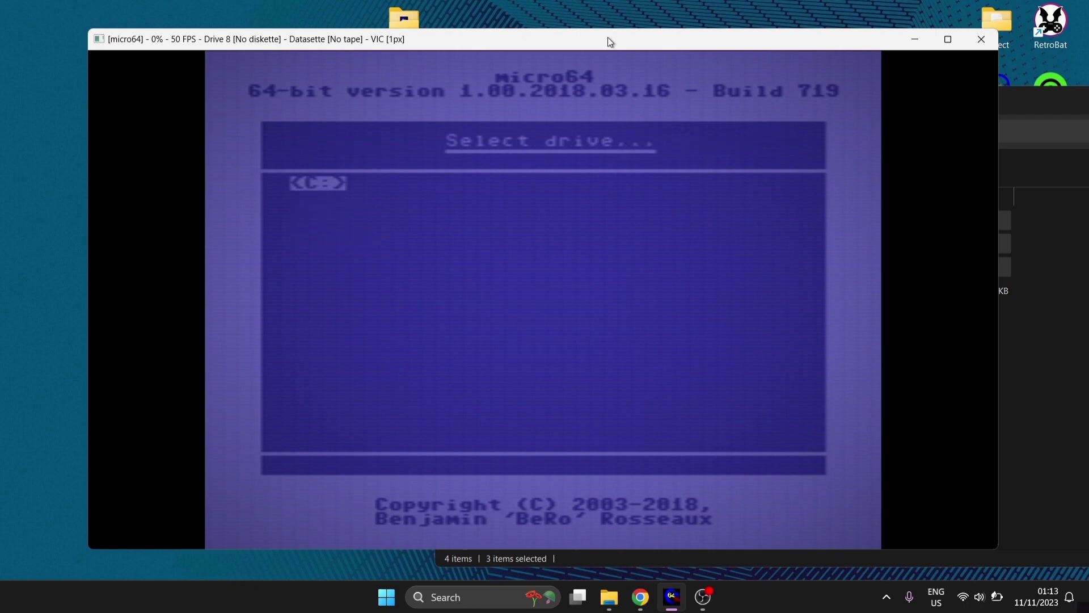
pyautogui.press('Return')
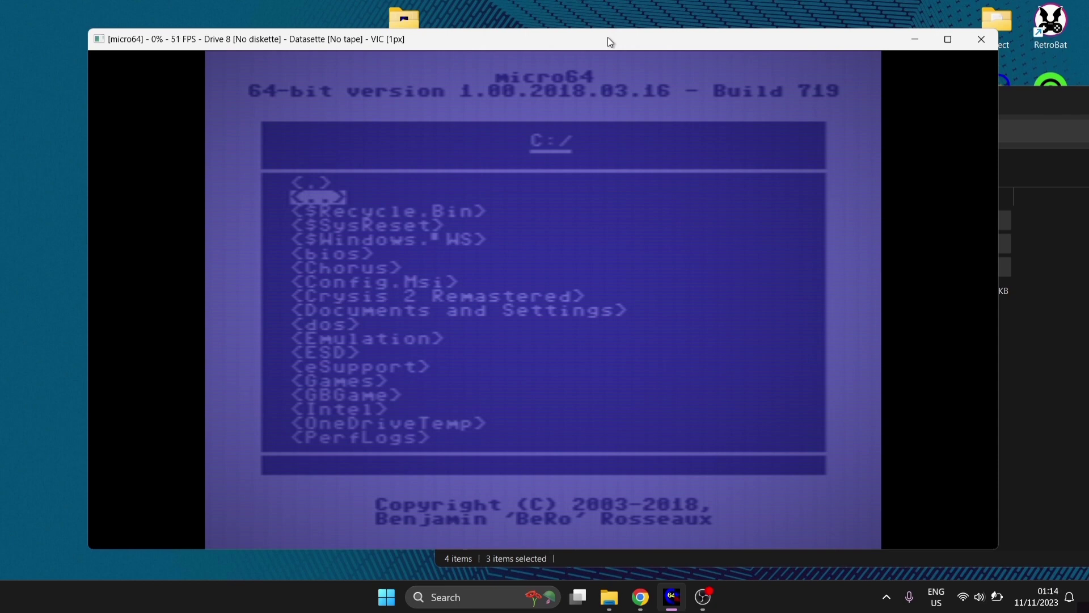
# Step: Look through the folders on drive C: and open the Users folder
pyautogui.press('Down')
pyautogui.press('Down')
pyautogui.press('Down')
pyautogui.press('Down')
pyautogui.press('Down')
pyautogui.press('Down')
pyautogui.press('Down')
pyautogui.press('Down')
pyautogui.press('Down')
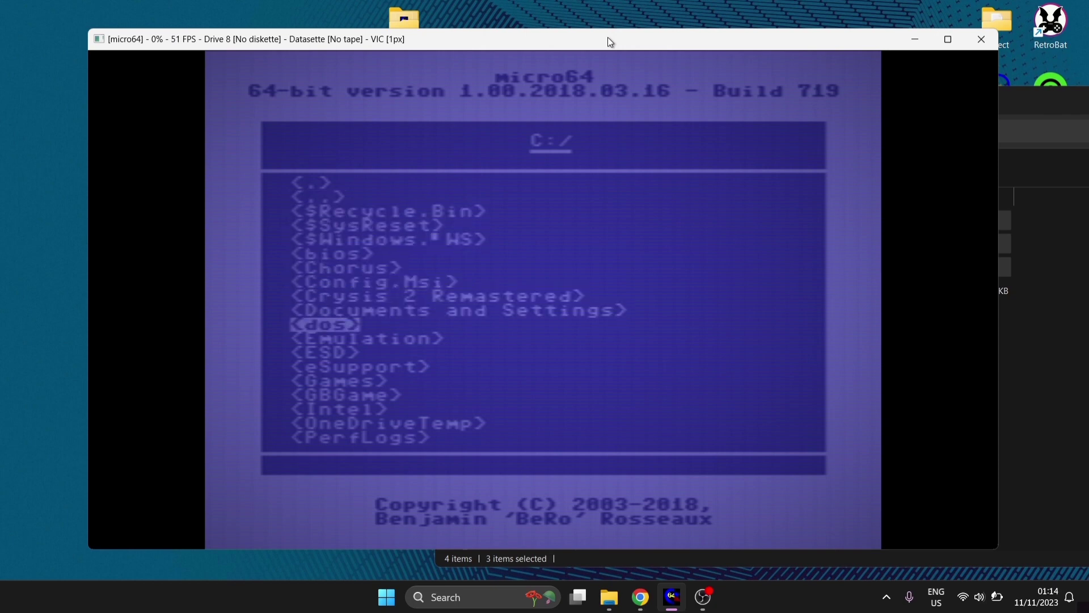
pyautogui.press('Down')
pyautogui.press('Down')
pyautogui.press('Down')
pyautogui.press('Down')
pyautogui.press('Down')
pyautogui.press('Down')
pyautogui.press('Down')
pyautogui.press('Down')
pyautogui.press('Down')
pyautogui.press('Down')
pyautogui.press('Down')
pyautogui.press('Down')
pyautogui.press('Down')
pyautogui.press('Down')
pyautogui.press('Down')
pyautogui.press('Down')
pyautogui.press('Down')
pyautogui.press('Down')
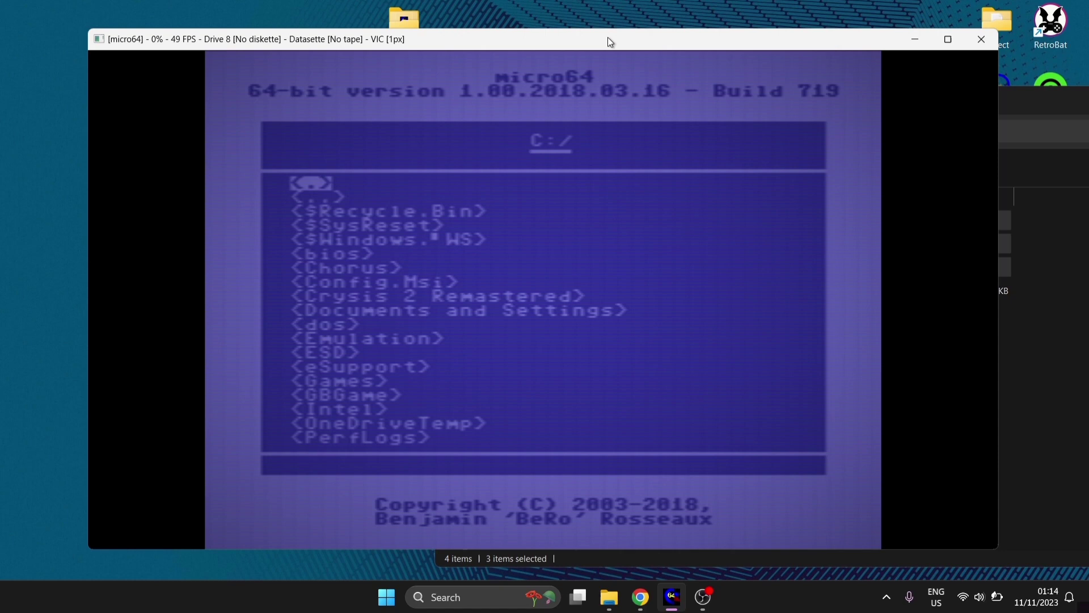
pyautogui.press('Up')
pyautogui.press('Up')
pyautogui.press('Return')
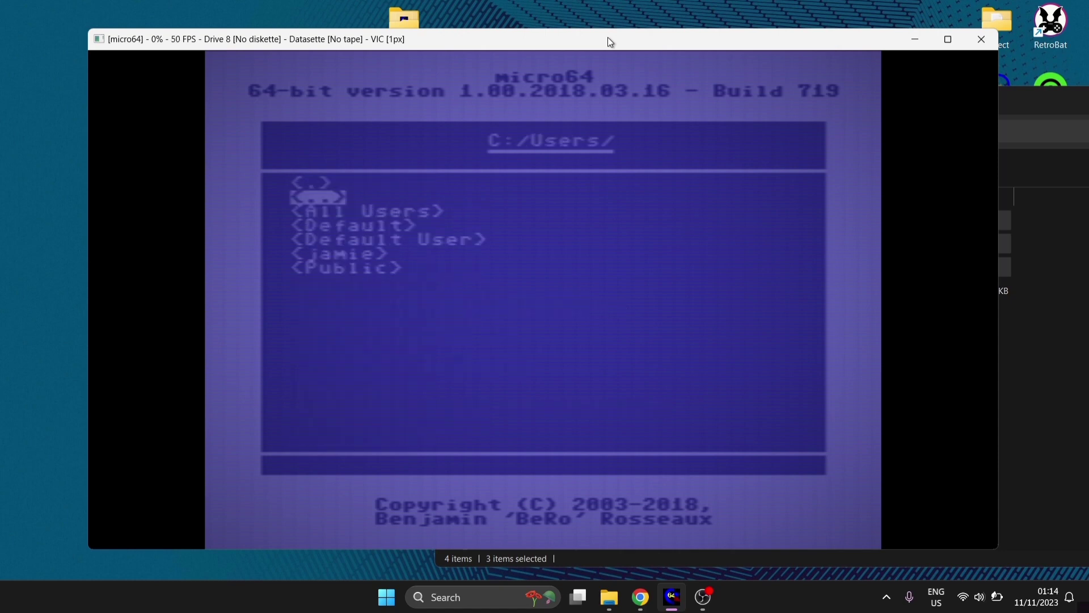
# Step: Open the personal profile folder inside C:/Users
pyautogui.press('Down')
pyautogui.press('Down')
pyautogui.press('Down')
pyautogui.press('Down')
pyautogui.press('Return')
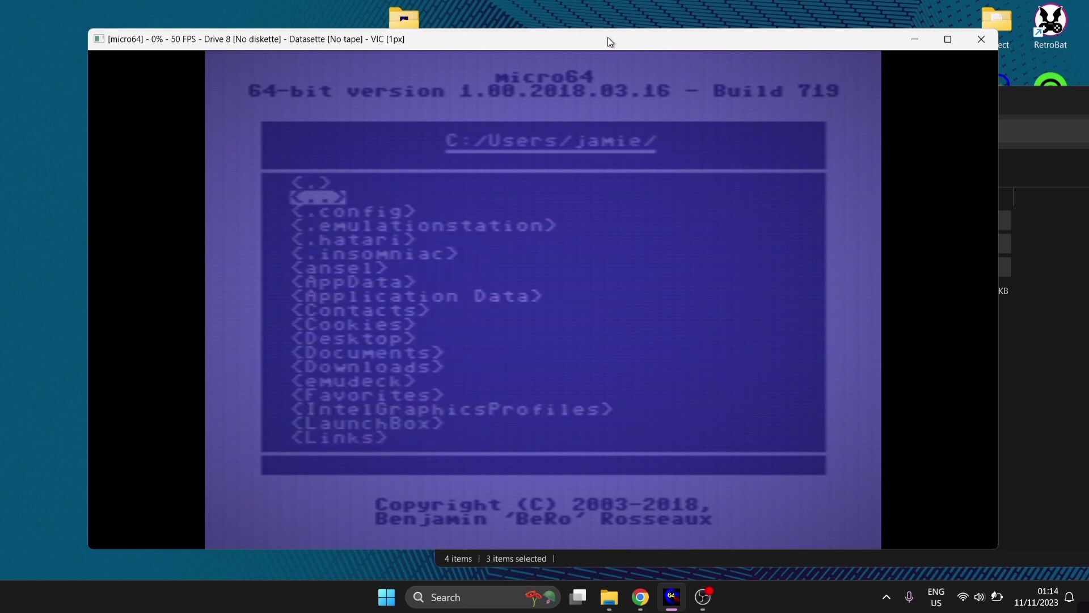
# Step: Open the Desktop folder inside the personal profile folder
pyautogui.press('Down')
pyautogui.press('Down')
pyautogui.press('Down')
pyautogui.press('Down')
pyautogui.press('Down')
pyautogui.press('Down')
pyautogui.press('Down')
pyautogui.press('Down')
pyautogui.press('Down')
pyautogui.press('Down')
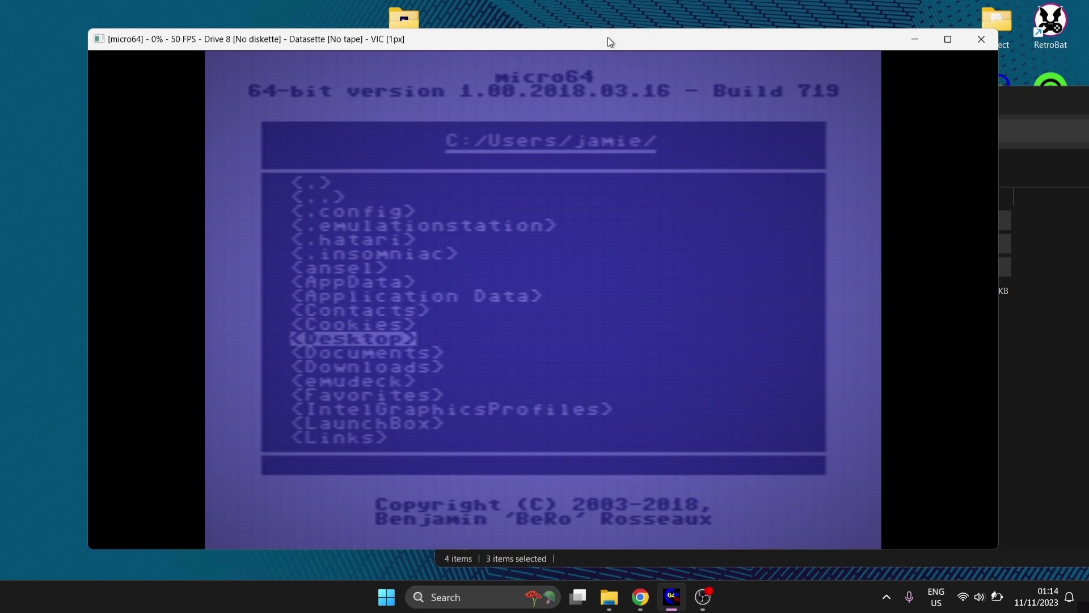
pyautogui.press('Return')
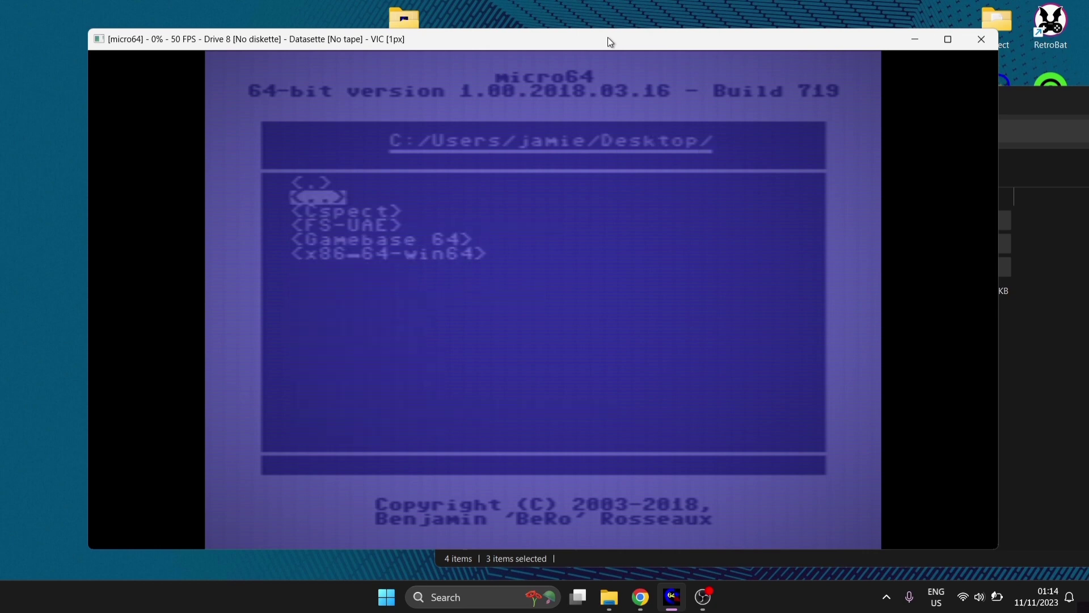
# Step: Open the x86_64-win64 folder on the Desktop
pyautogui.press('Down')
pyautogui.press('Down')
pyautogui.press('Down')
pyautogui.press('Down')
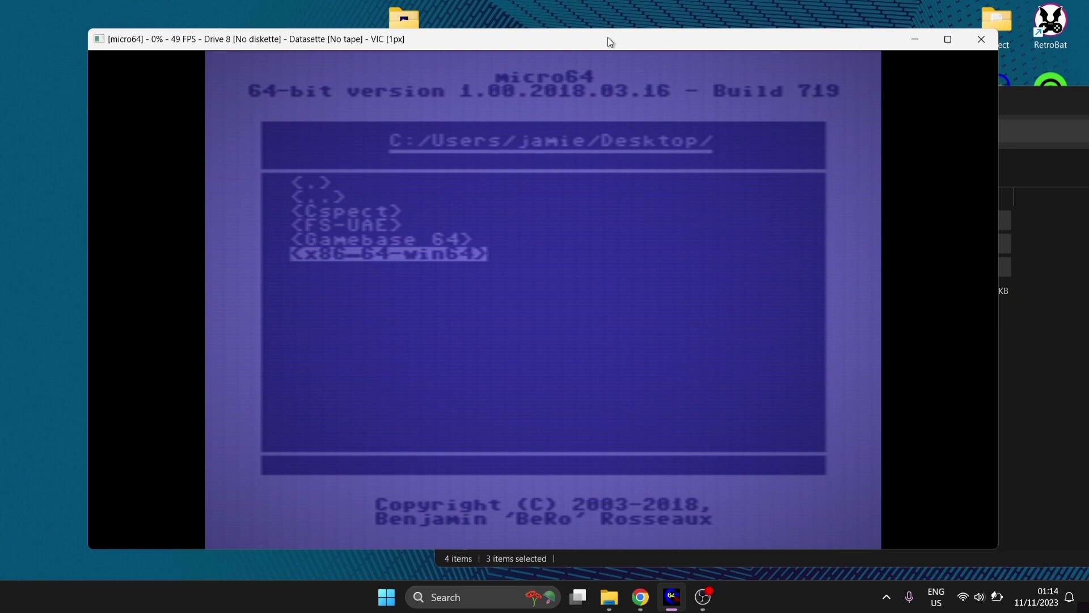
pyautogui.press('Return')
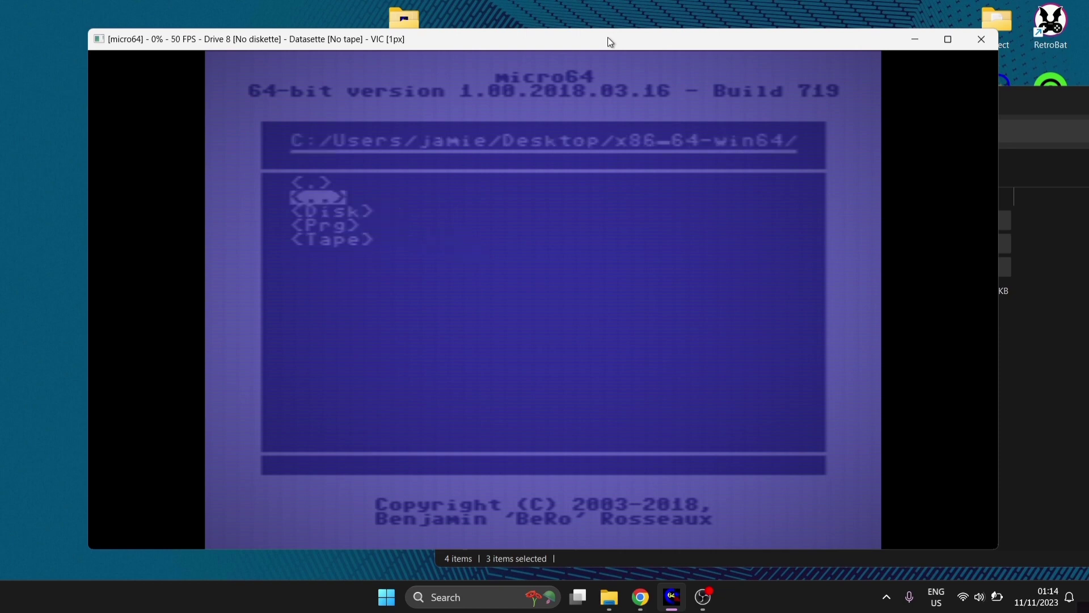
# Step: Open the Disk folder and attach SEUDS1A.d64 as the diskette in 1541 drive 8
pyautogui.press('Down')
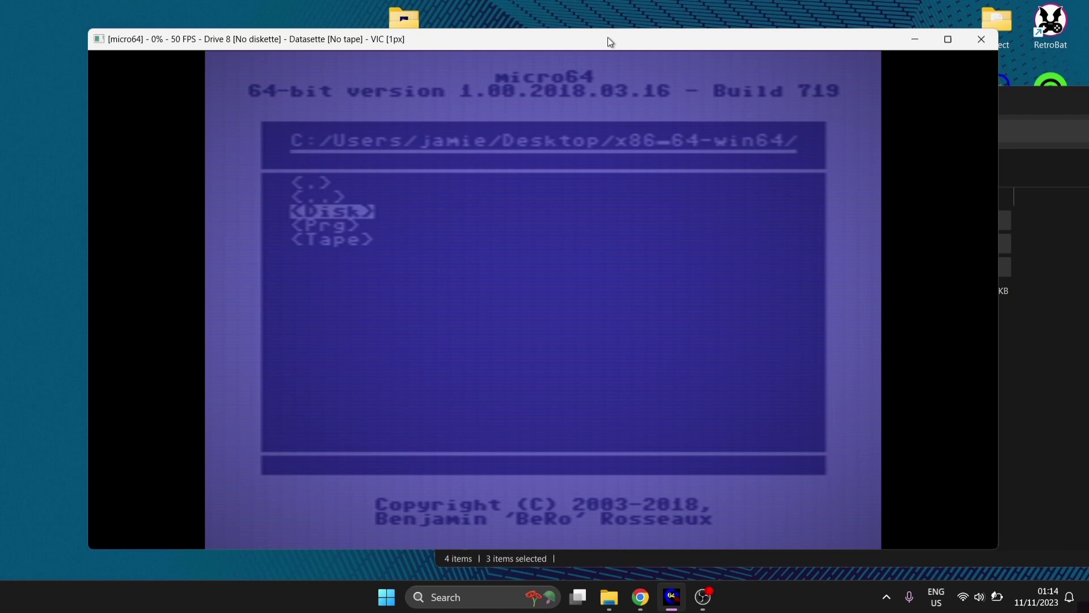
pyautogui.press('Return')
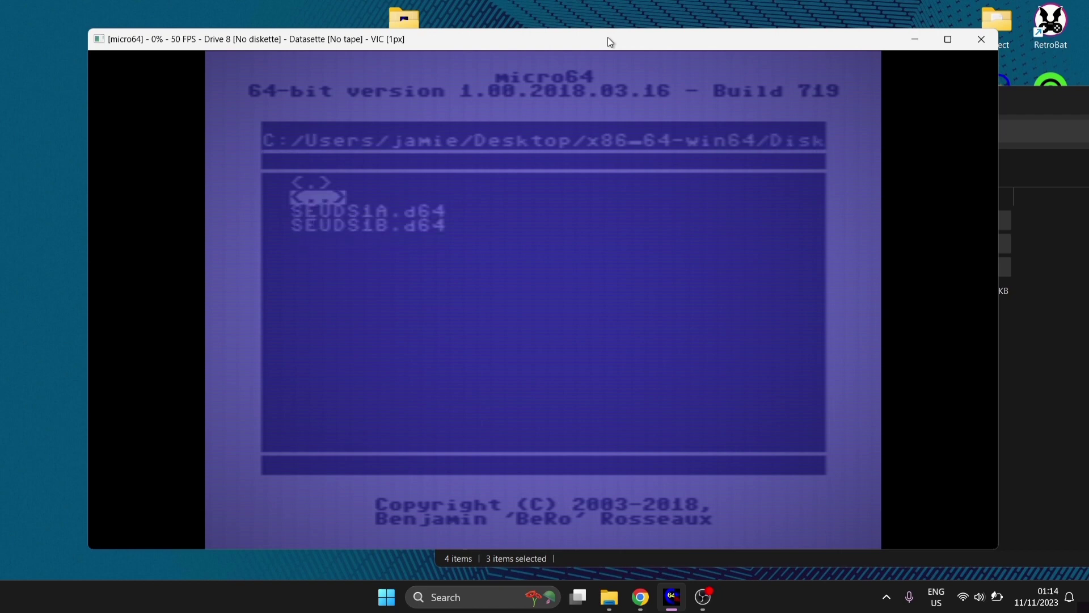
pyautogui.press('Down')
pyautogui.press('Return')
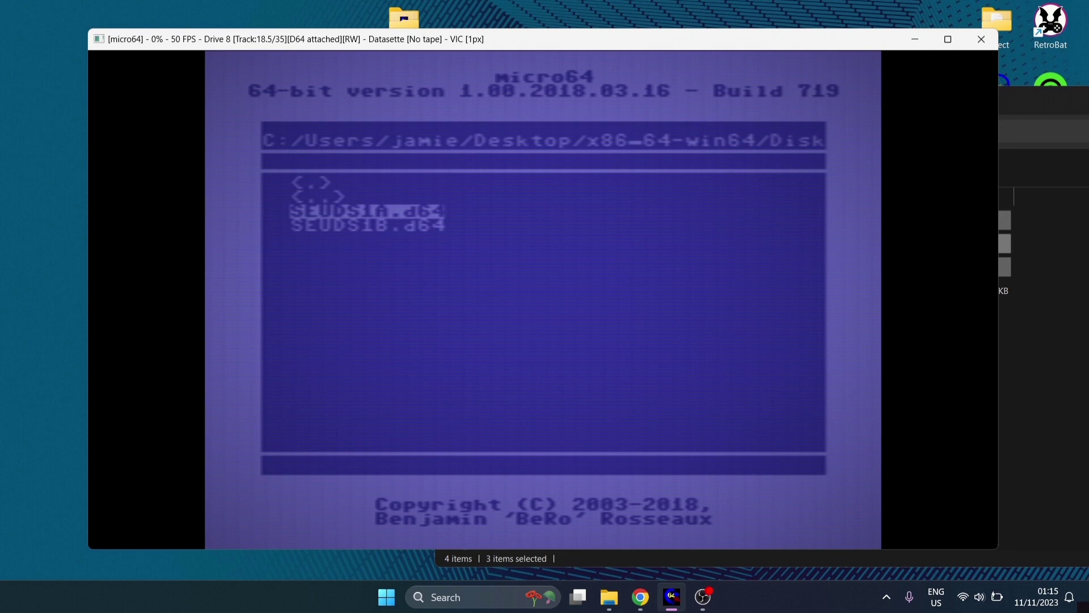
pyautogui.press('Escape')
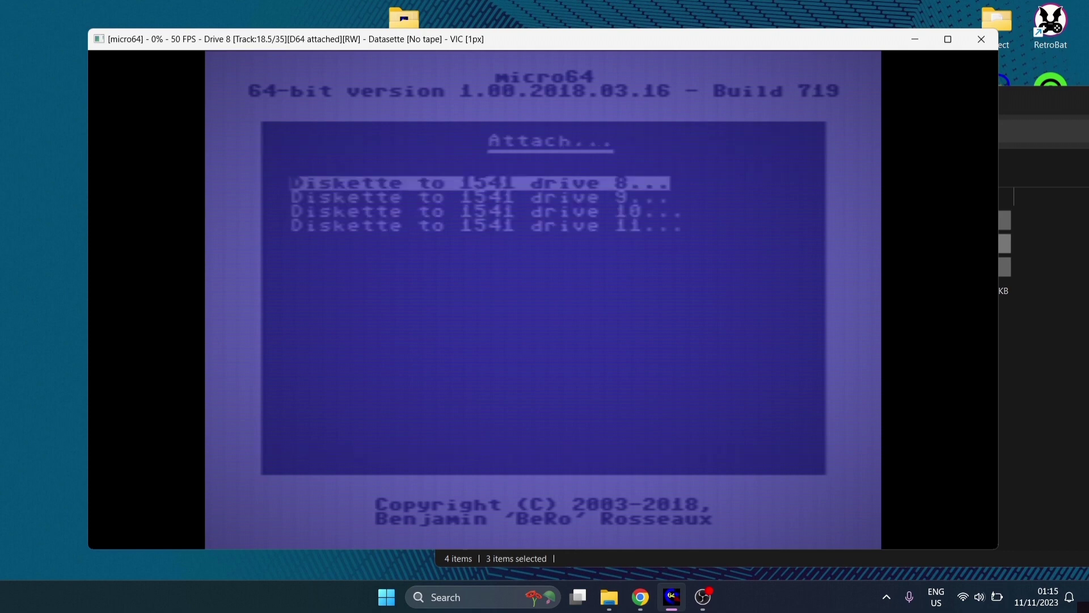
pyautogui.press('Return')
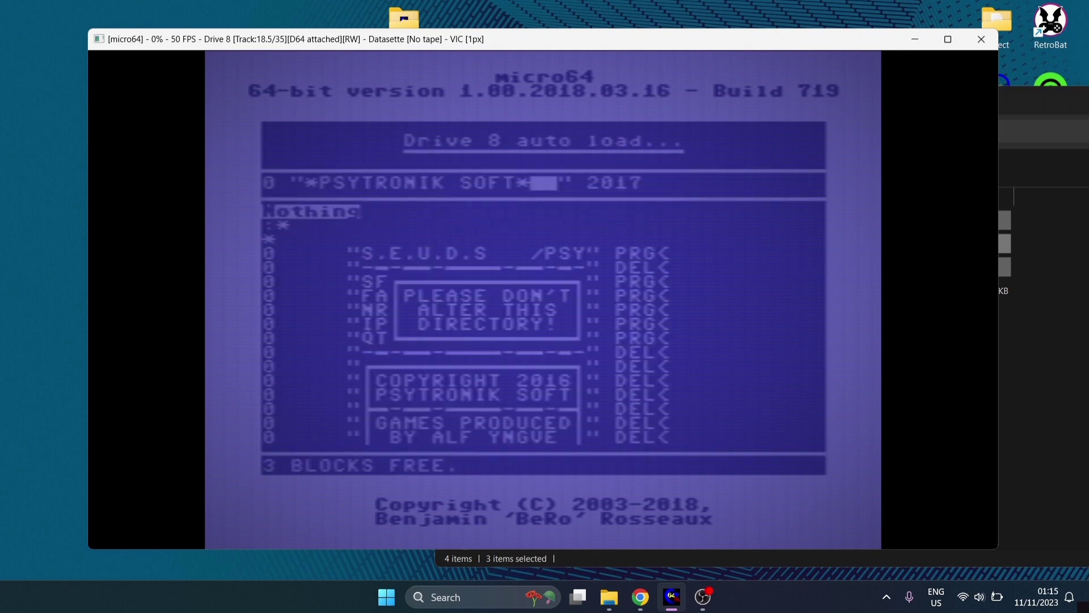
# Step: Look through the program entries in the drive 8 auto load directory of the attached diskette
pyautogui.press('Down')
pyautogui.press('Down')
pyautogui.press('Down')
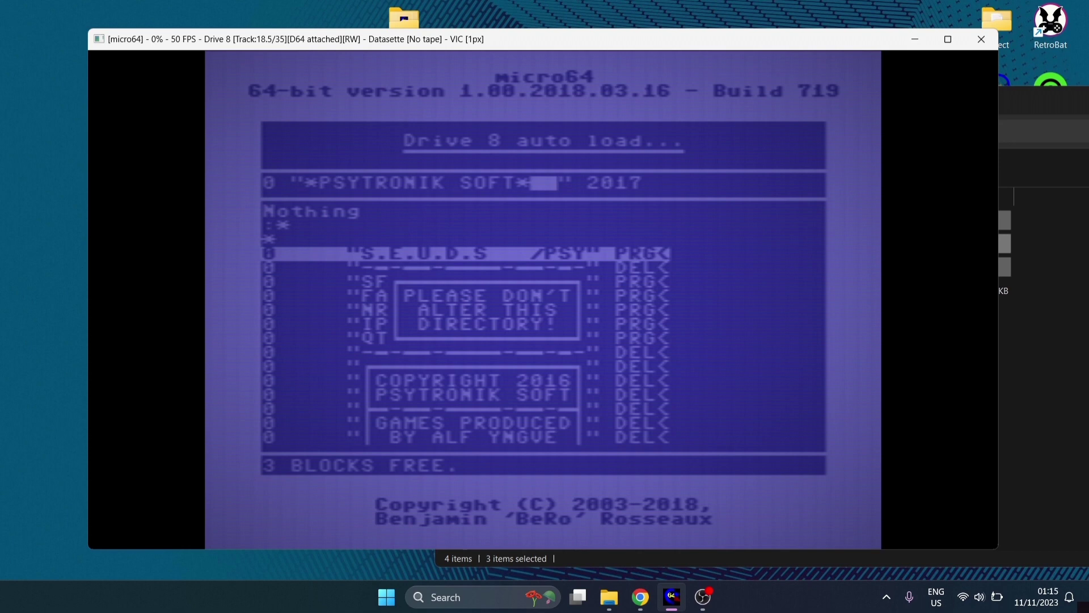
pyautogui.press('Down')
pyautogui.press('Down')
pyautogui.press('Down')
pyautogui.press('Down')
pyautogui.press('Down')
pyautogui.press('Down')
pyautogui.press('Up')
pyautogui.press('Up')
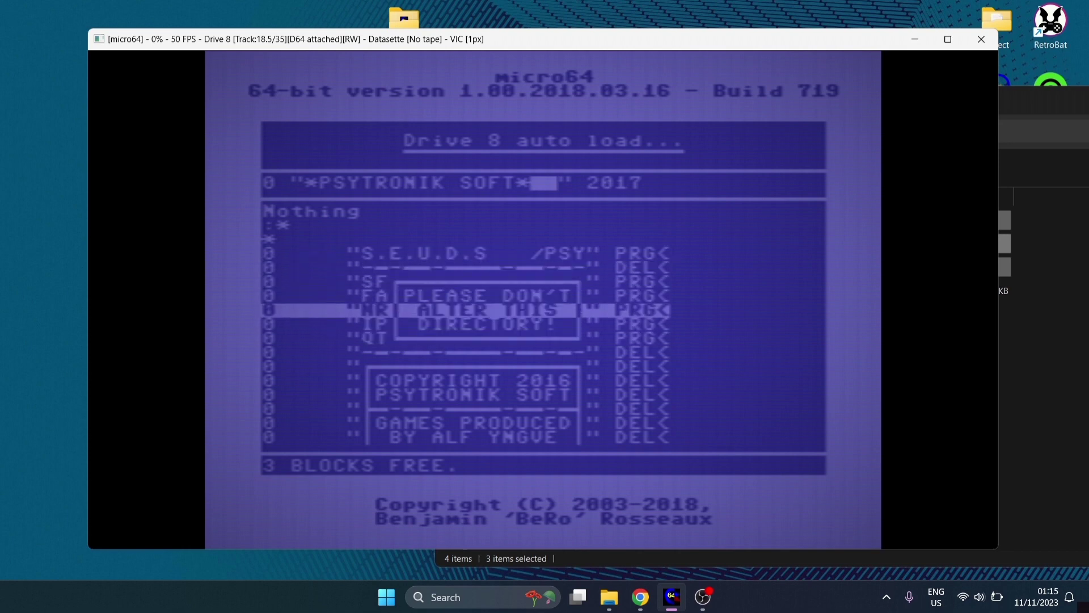
pyautogui.press('Up')
pyautogui.press('Up')
pyautogui.press('Up')
pyautogui.press('Down')
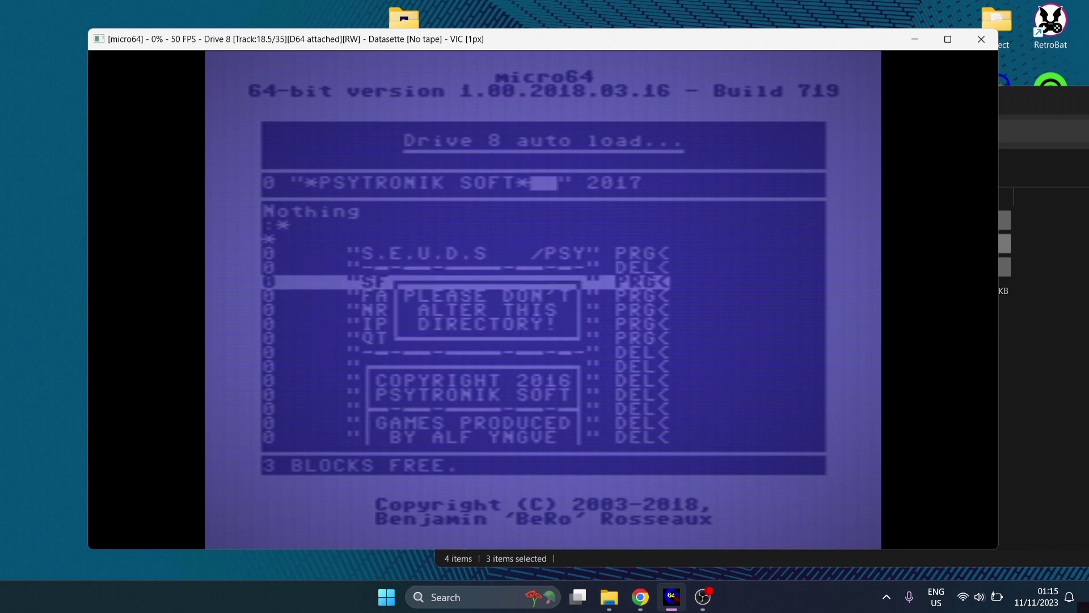
pyautogui.press('Down')
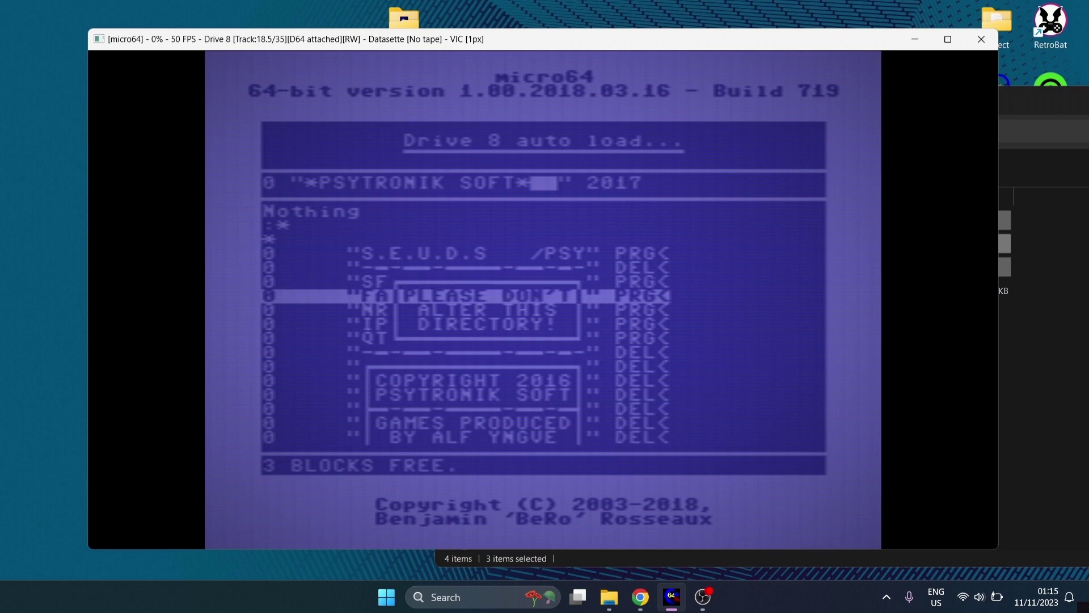
pyautogui.press('Up')
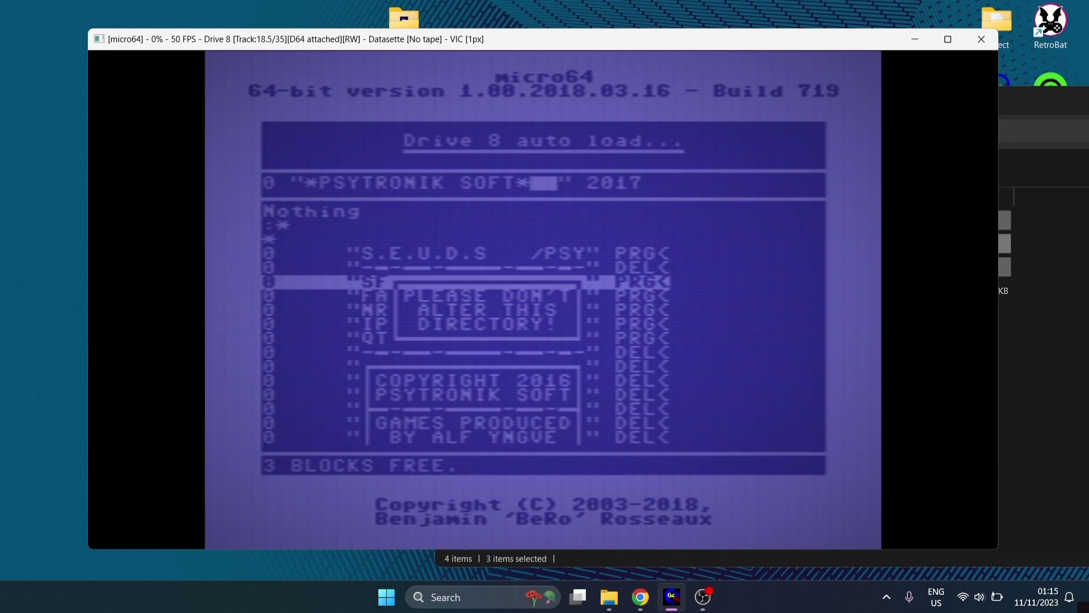
pyautogui.press('Down')
pyautogui.press('Up')
pyautogui.press('Up')
pyautogui.press('Down')
pyautogui.press('Down')
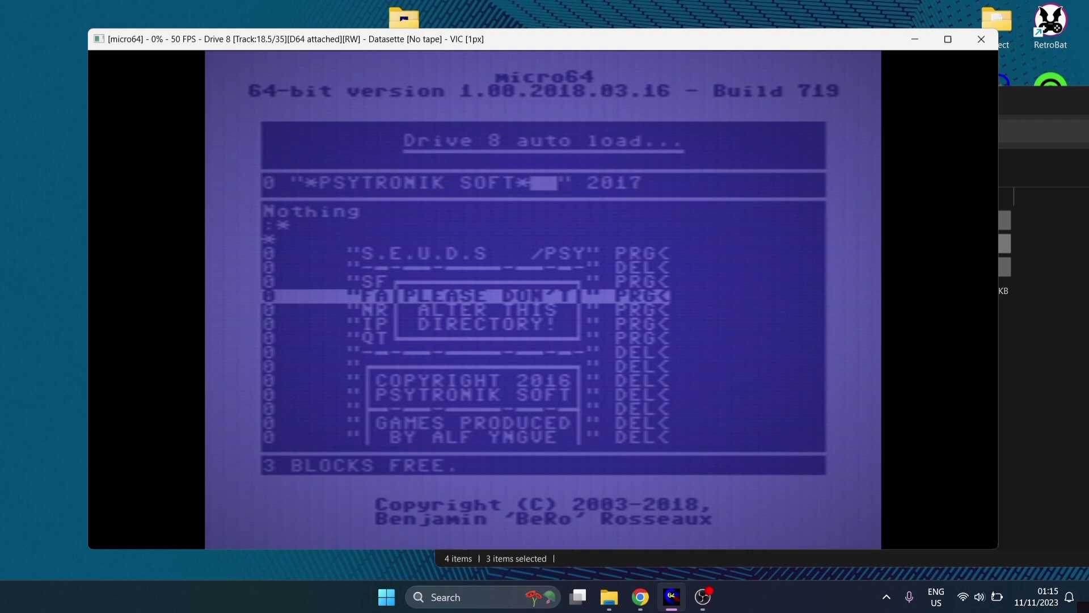
pyautogui.press('Down')
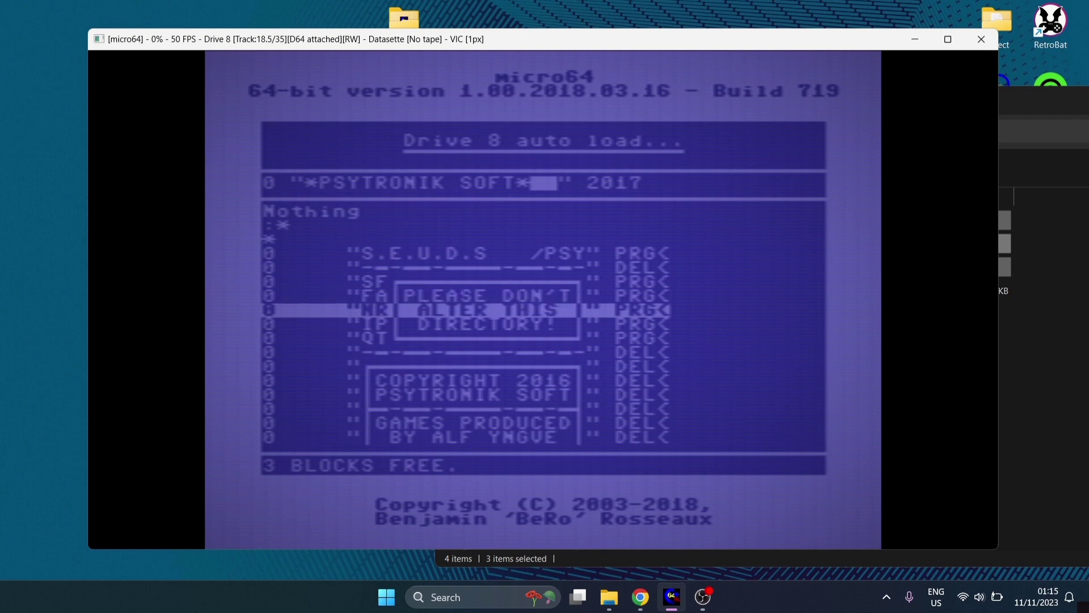
pyautogui.press('Down')
pyautogui.press('Down')
pyautogui.press('Up')
pyautogui.press('Up')
pyautogui.press('Up')
pyautogui.press('Up')
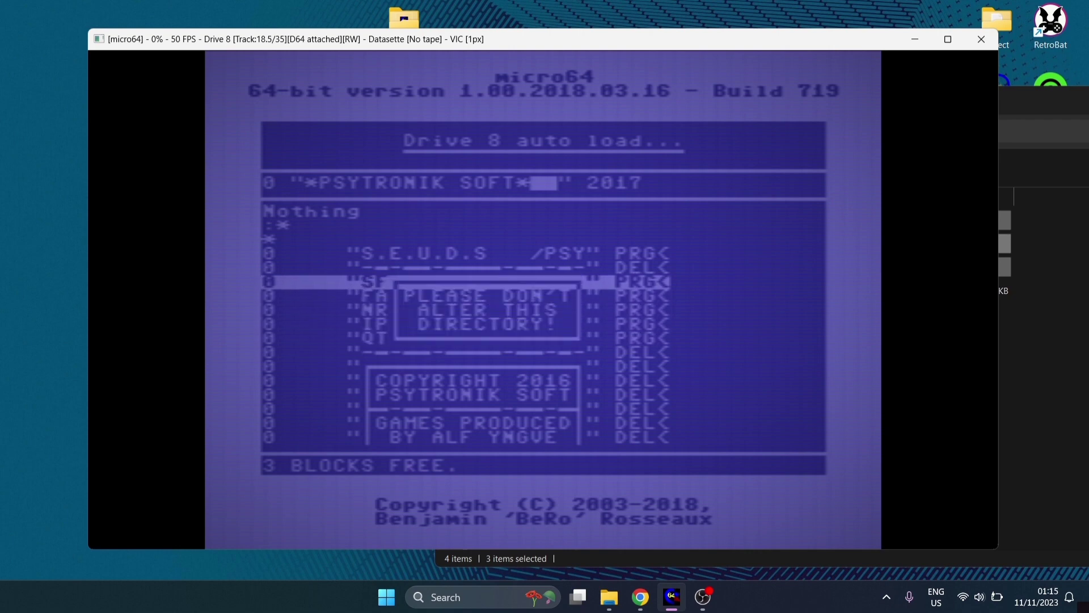
# Step: Auto load the S.E.U.D.S /PSY program from drive 8 using the Fast load mode
pyautogui.press('Up')
pyautogui.press('Up')
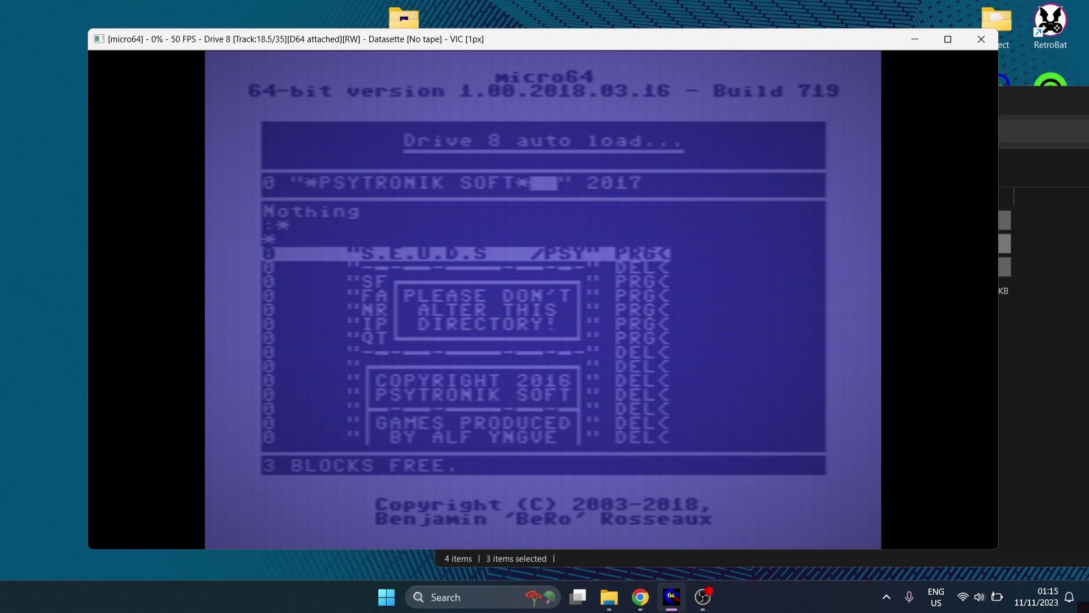
pyautogui.press('Return')
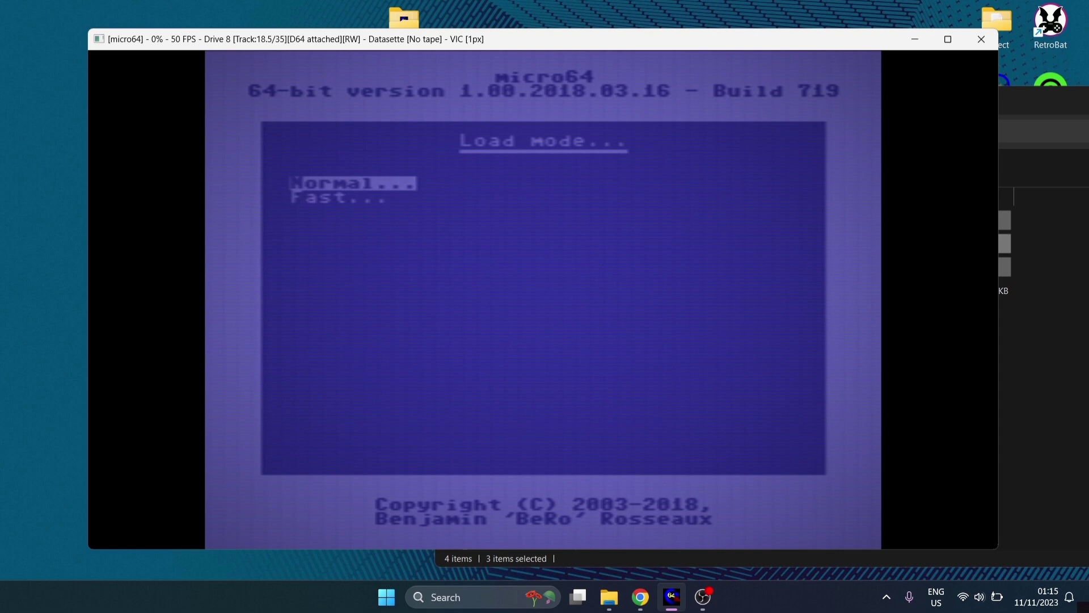
pyautogui.press('Down')
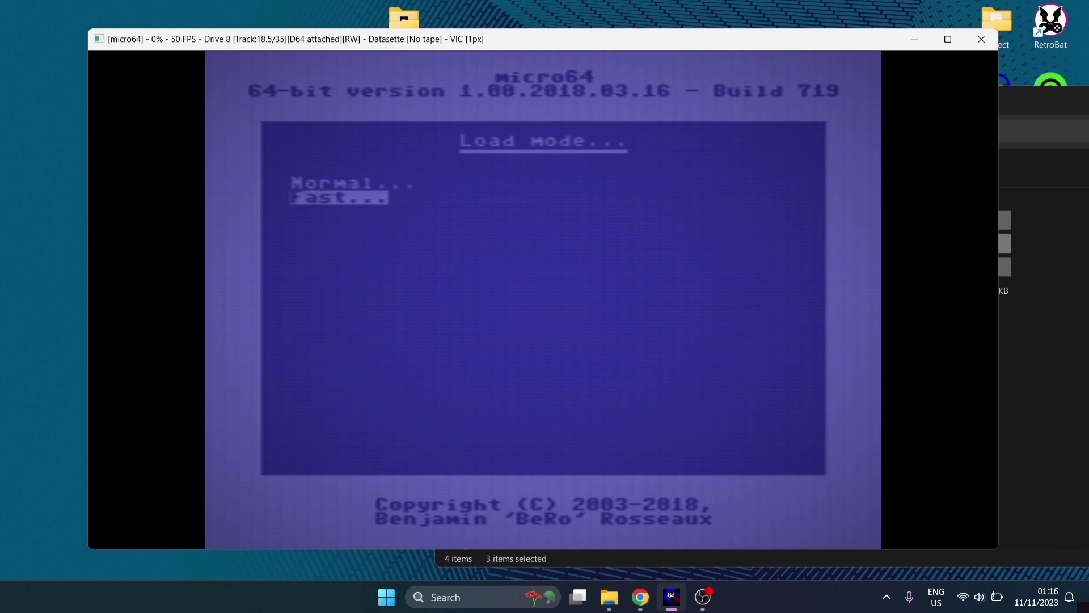
pyautogui.press('Up')
pyautogui.press('Down')
pyautogui.press('Return')
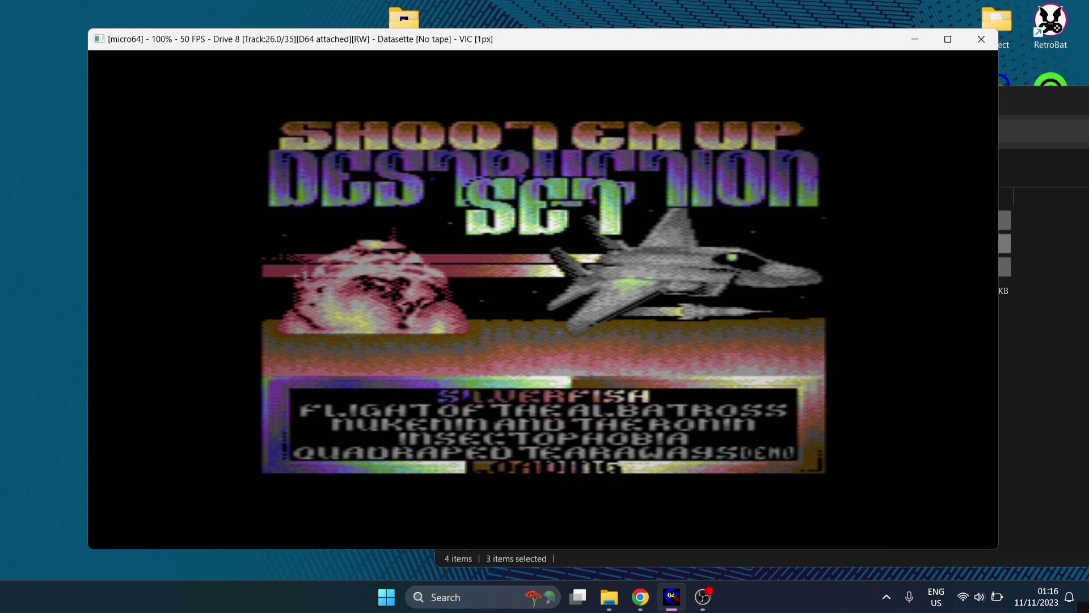
# Step: Pause the loading game and open the emulator's Options
pyautogui.press('F12')
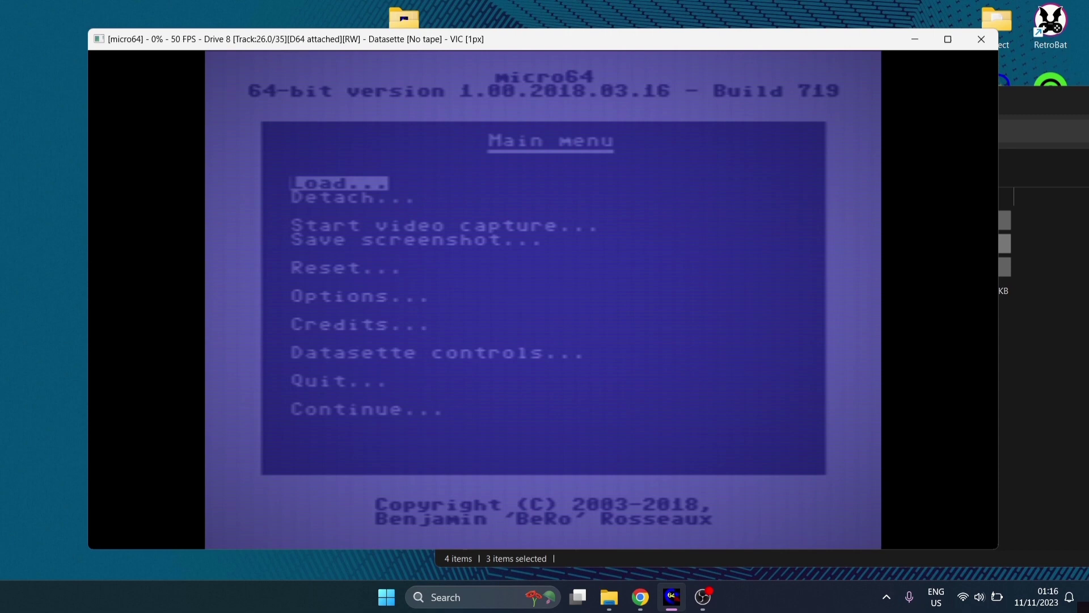
pyautogui.press('Down')
pyautogui.press('Down')
pyautogui.press('Down')
pyautogui.press('Down')
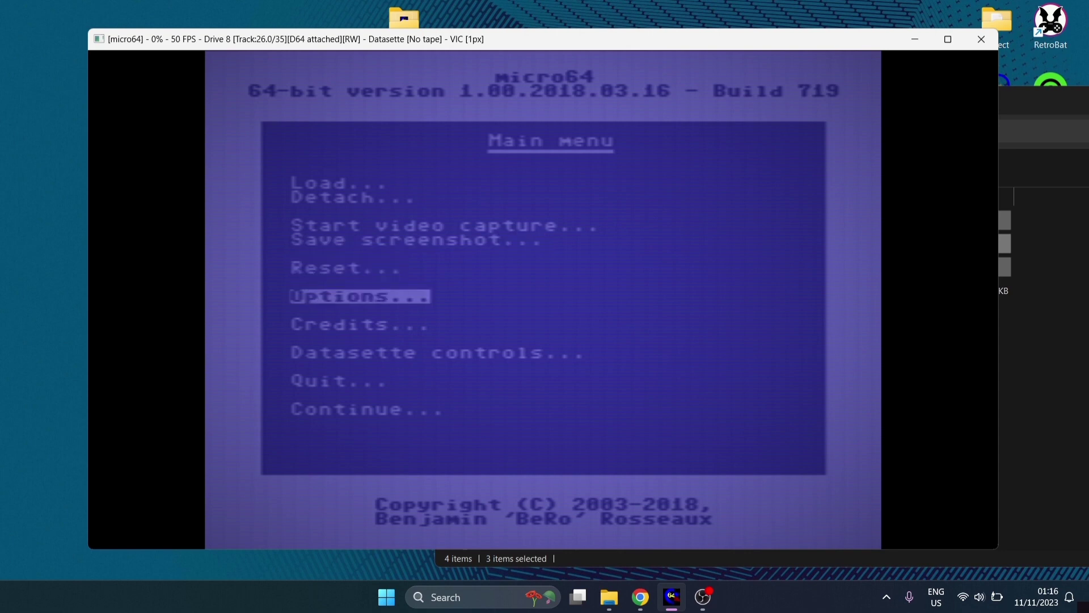
pyautogui.press('Return')
# Step: Open the Joystick settings within the emulator options
pyautogui.press('Down')
pyautogui.press('Down')
pyautogui.press('Down')
pyautogui.press('Down')
pyautogui.press('Down')
pyautogui.press('Down')
pyautogui.press('Down')
pyautogui.press('Down')
pyautogui.press('Down')
pyautogui.press('Down')
pyautogui.press('Down')
pyautogui.press('Down')
pyautogui.press('Down')
pyautogui.press('Down')
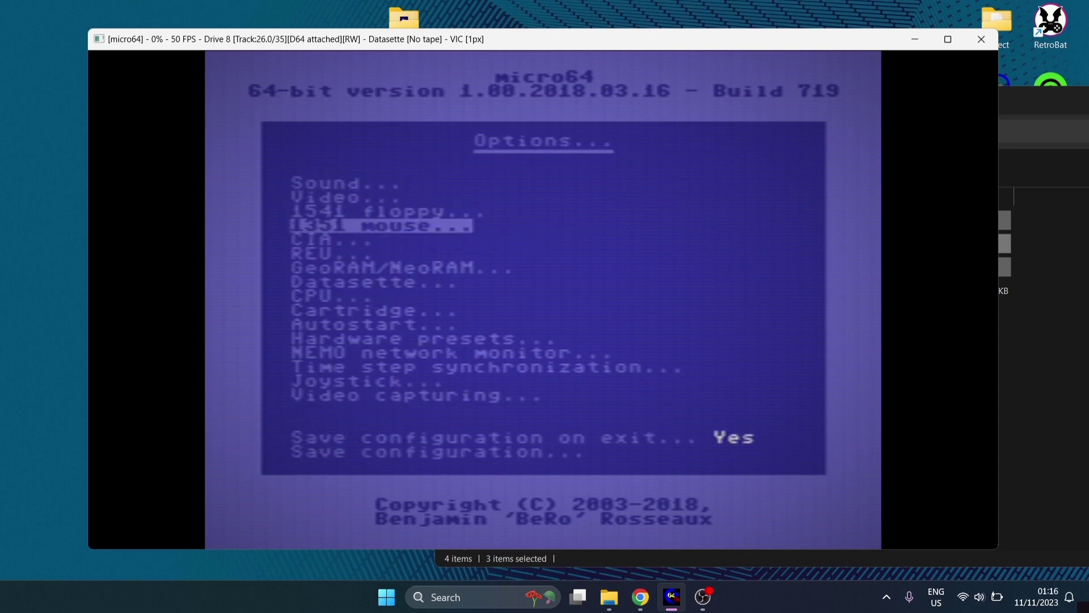
pyautogui.press('Return')
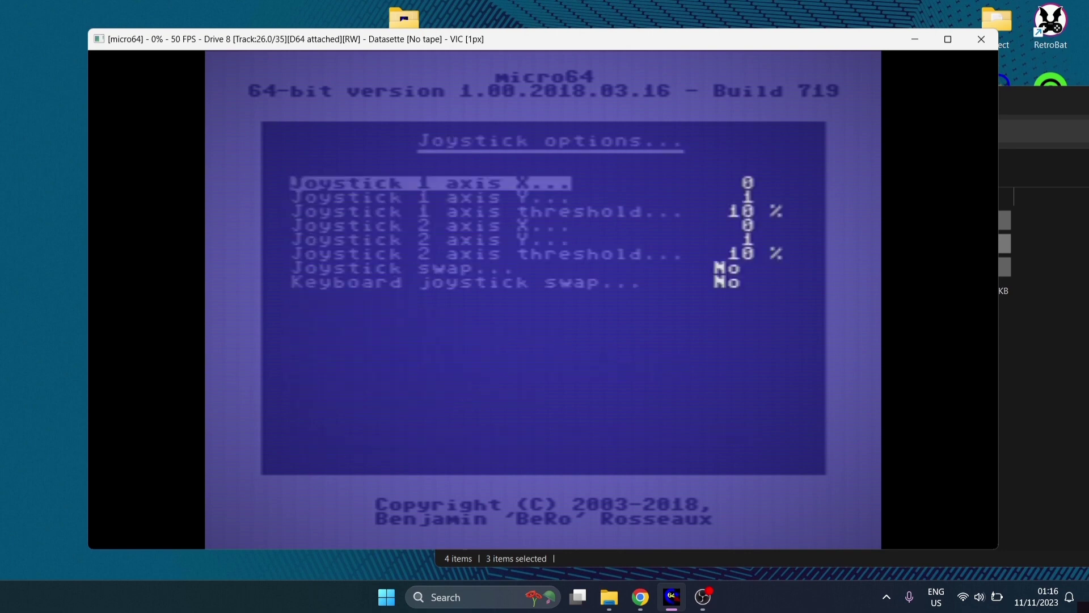
# Step: Toggle the Joystick swap setting and go back to the main menu
pyautogui.press('Down')
pyautogui.press('Down')
pyautogui.press('Down')
pyautogui.press('Down')
pyautogui.press('Down')
pyautogui.press('Down')
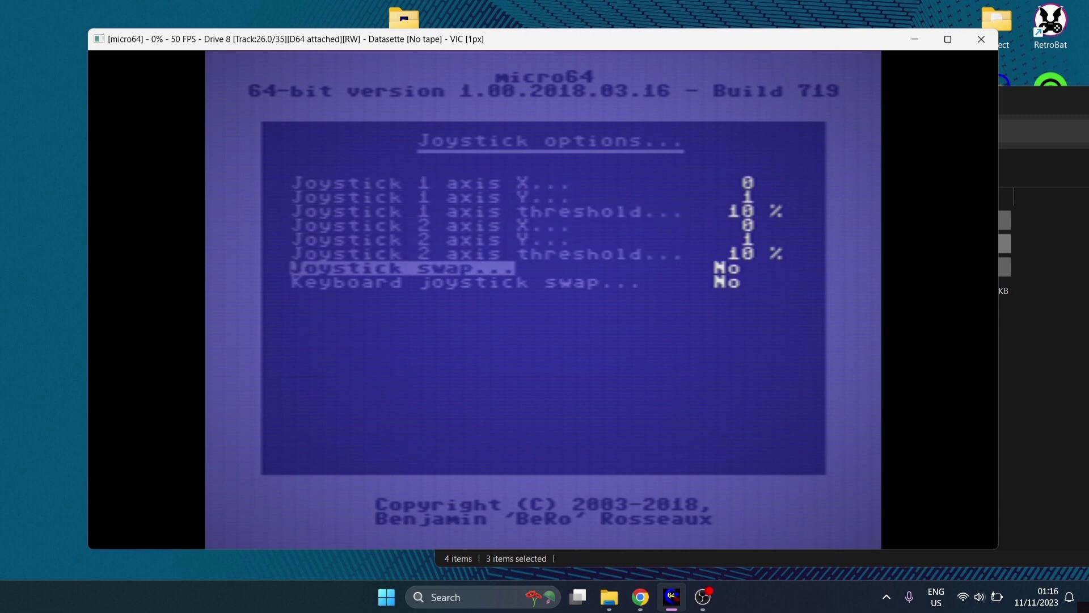
pyautogui.press('Return')
pyautogui.press('Return')
pyautogui.press('Escape')
pyautogui.press('Escape')
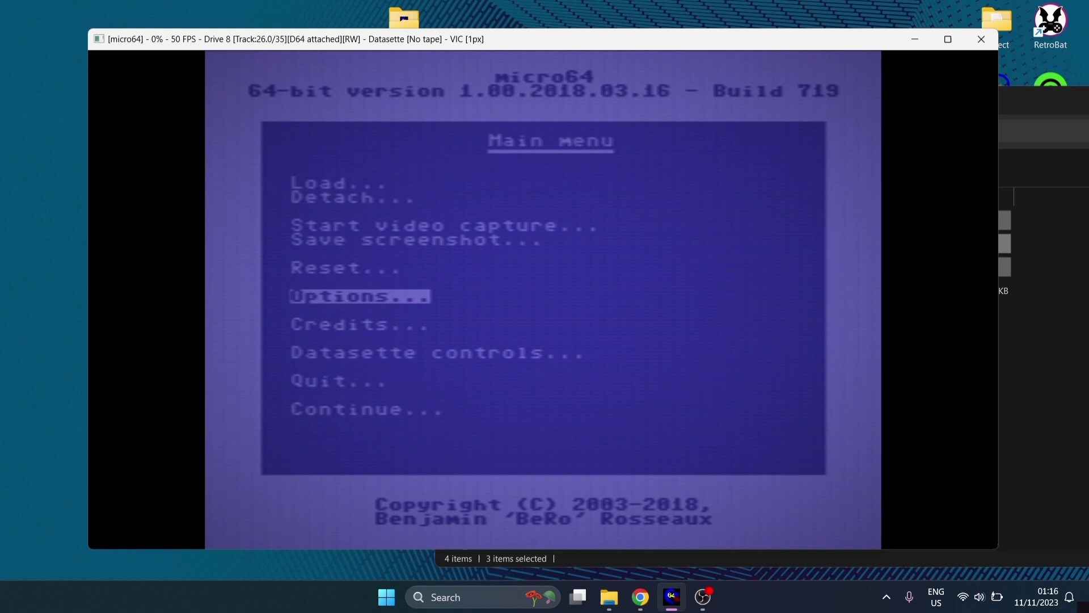
# Step: Continue the emulation from the main menu so the game resumes loading
pyautogui.press('Down')
pyautogui.press('Down')
pyautogui.press('Down')
pyautogui.press('Down')
pyautogui.press('Down')
pyautogui.press('Up')
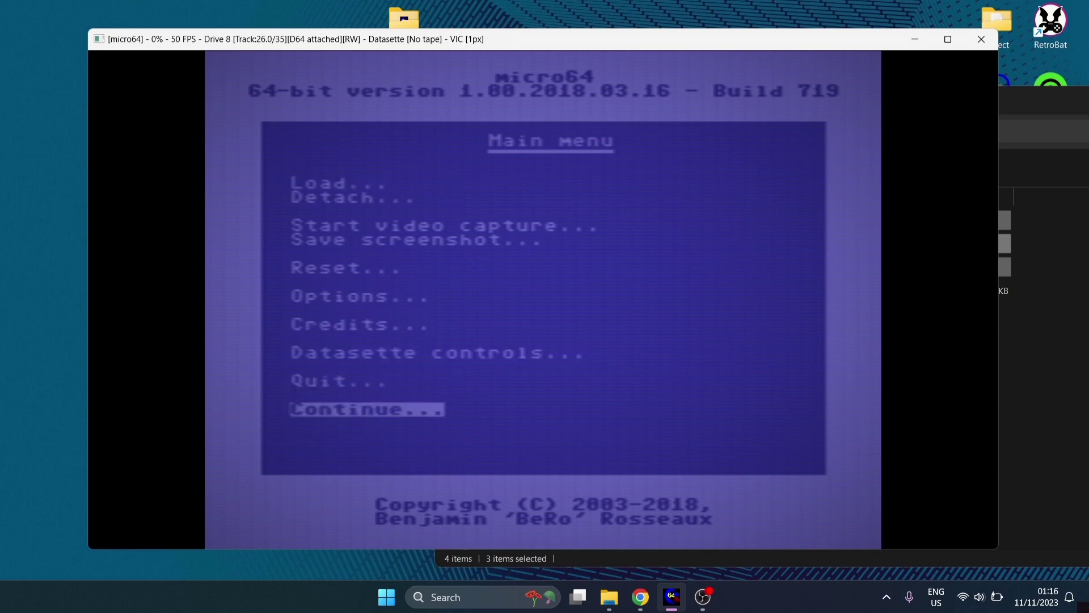
pyautogui.press('Return')
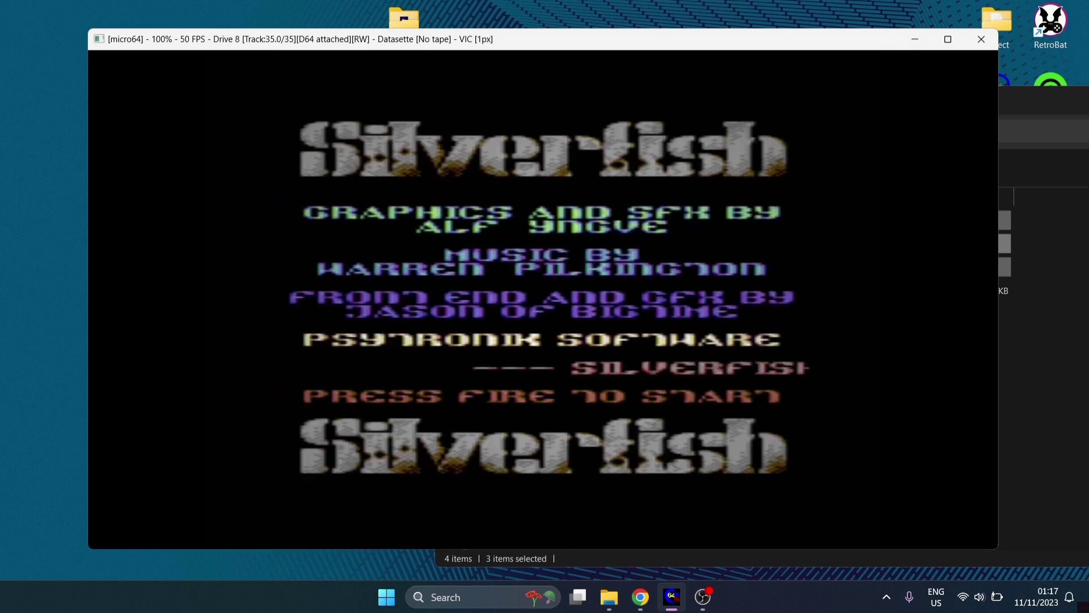
# Step: Start Silverfish and fly the plane up and down while shooting at enemies, and return to the emulator's main menu
pyautogui.press('space')
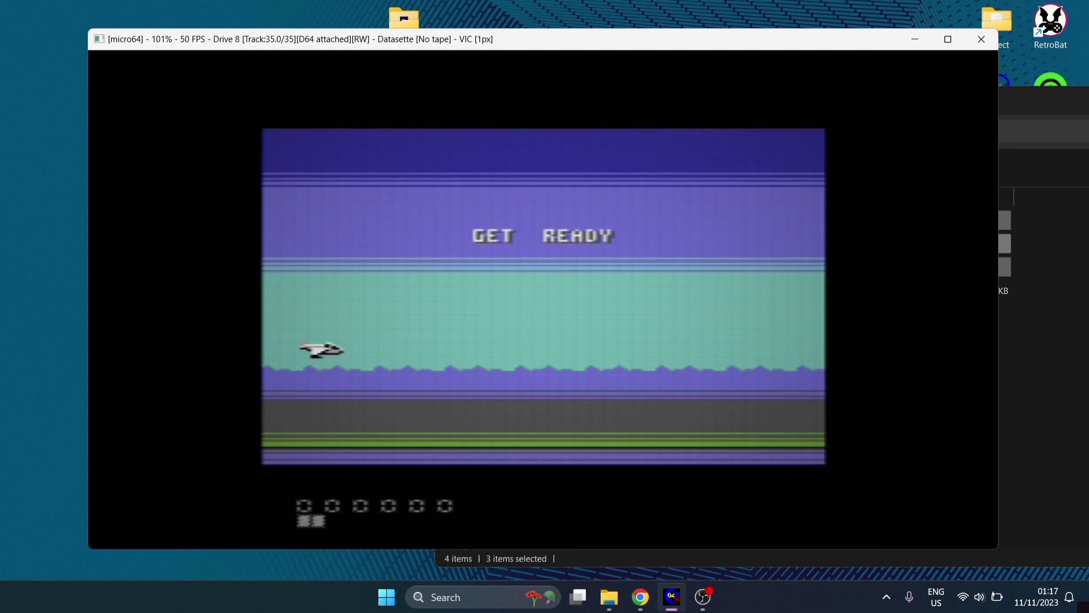
pyautogui.press('Up')
pyautogui.press('space')
pyautogui.press('space')
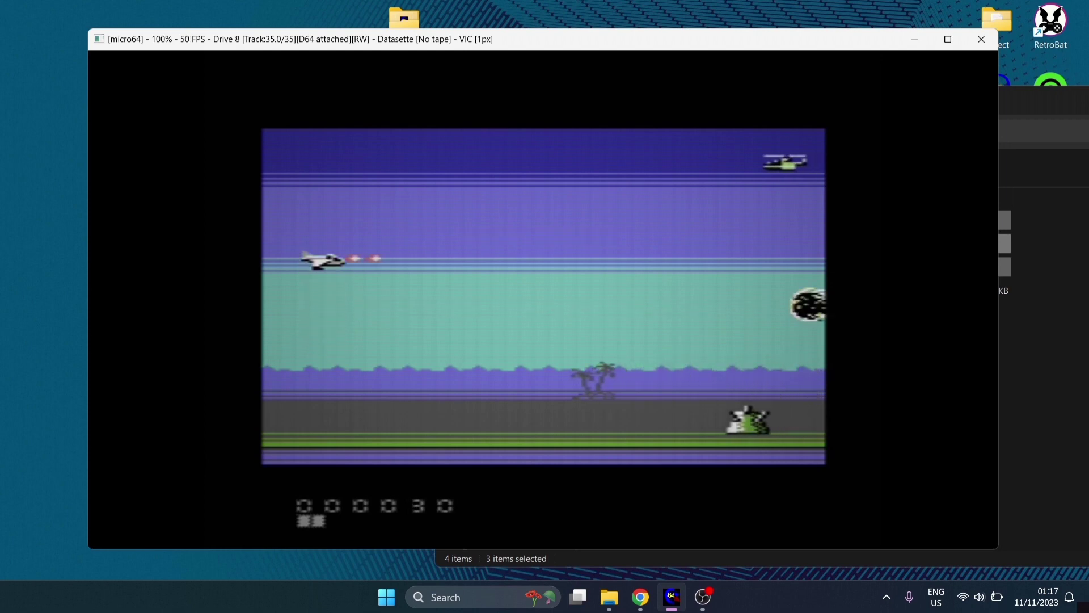
pyautogui.press('Up')
pyautogui.press('space')
pyautogui.press('Down')
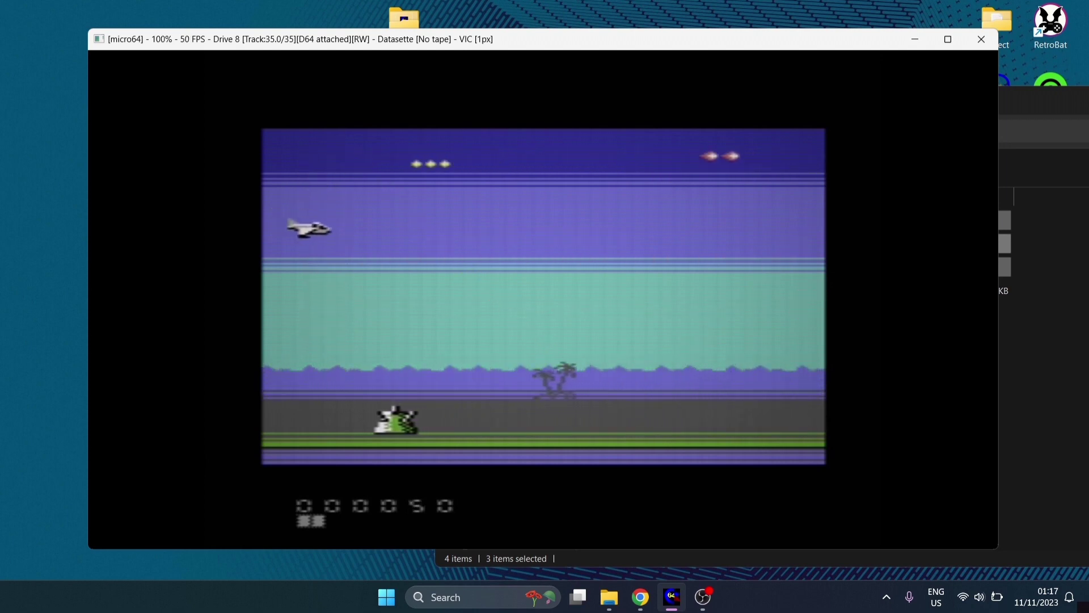
pyautogui.press('Up')
pyautogui.press('Down')
pyautogui.press('space')
pyautogui.press('Up')
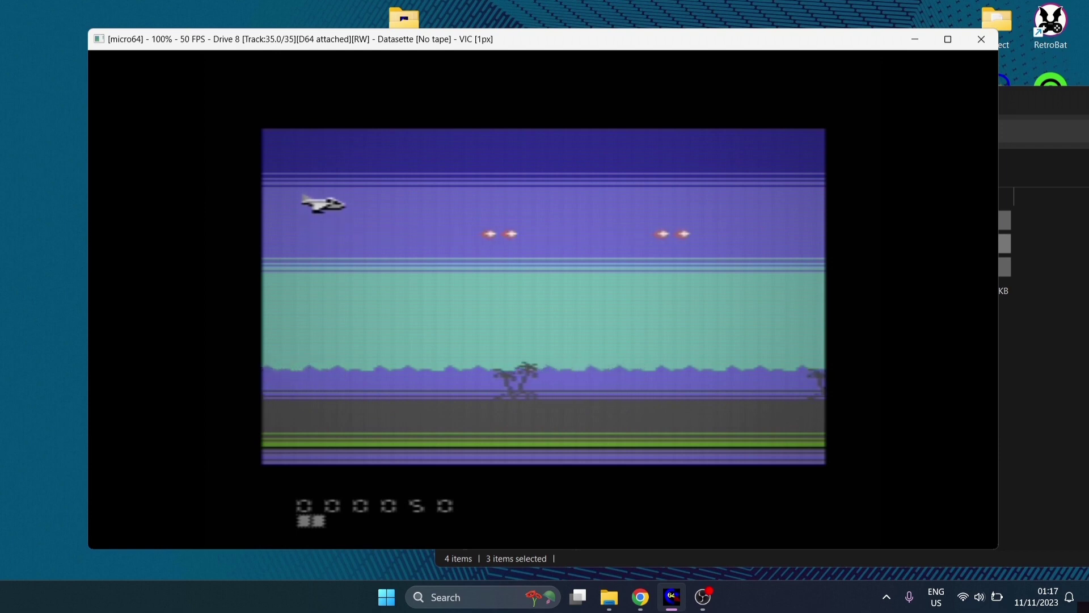
pyautogui.press('Down')
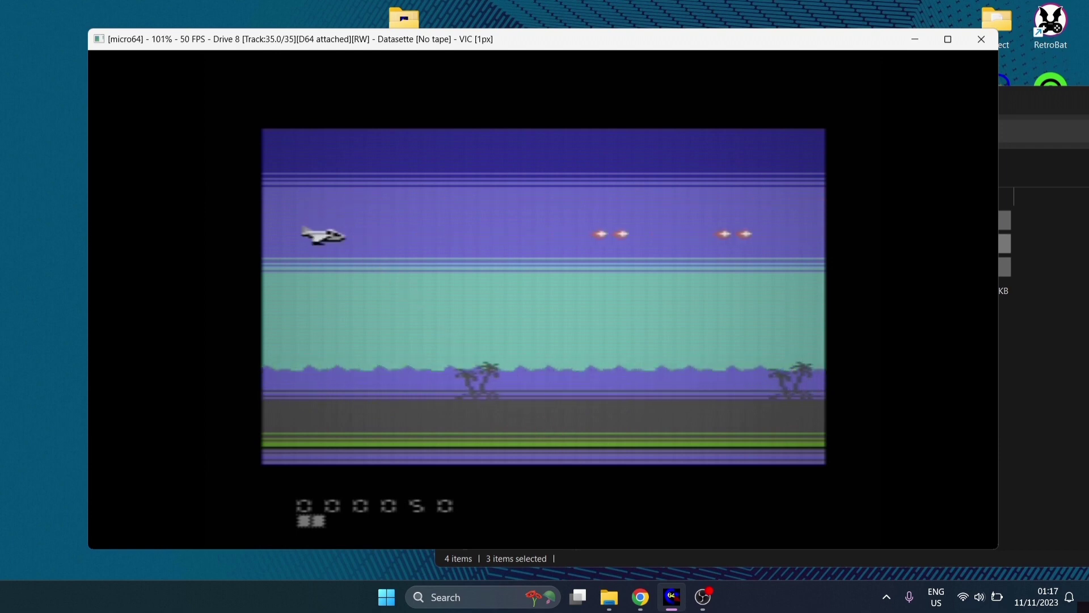
pyautogui.press('Escape')
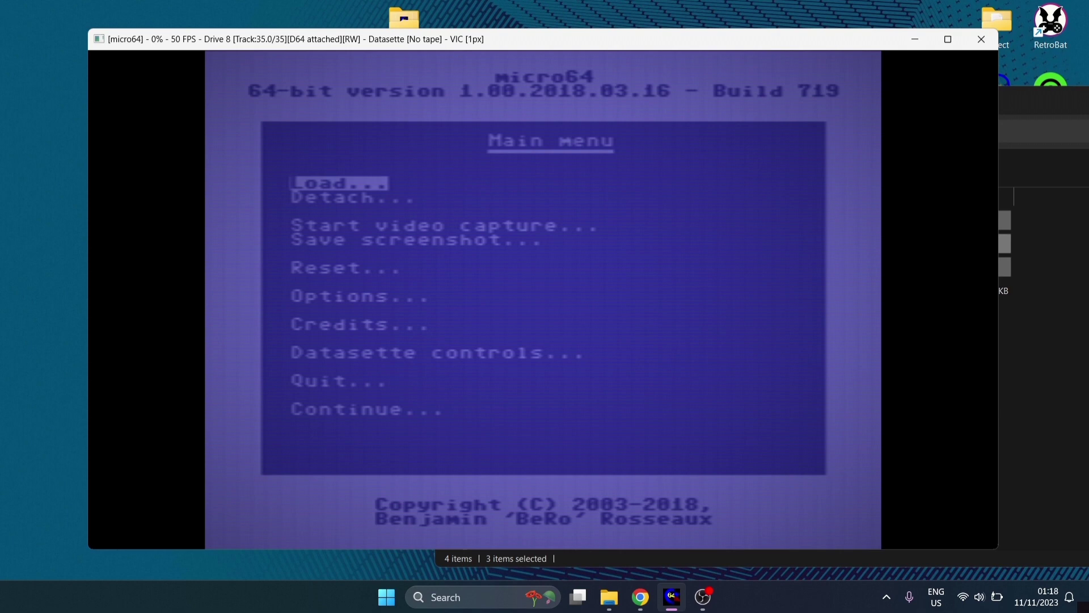
# Step: Open the PAL emulation settings within the emulator's video options
pyautogui.press('Down')
pyautogui.press('Down')
pyautogui.press('Down')
pyautogui.press('Down')
pyautogui.press('Down')
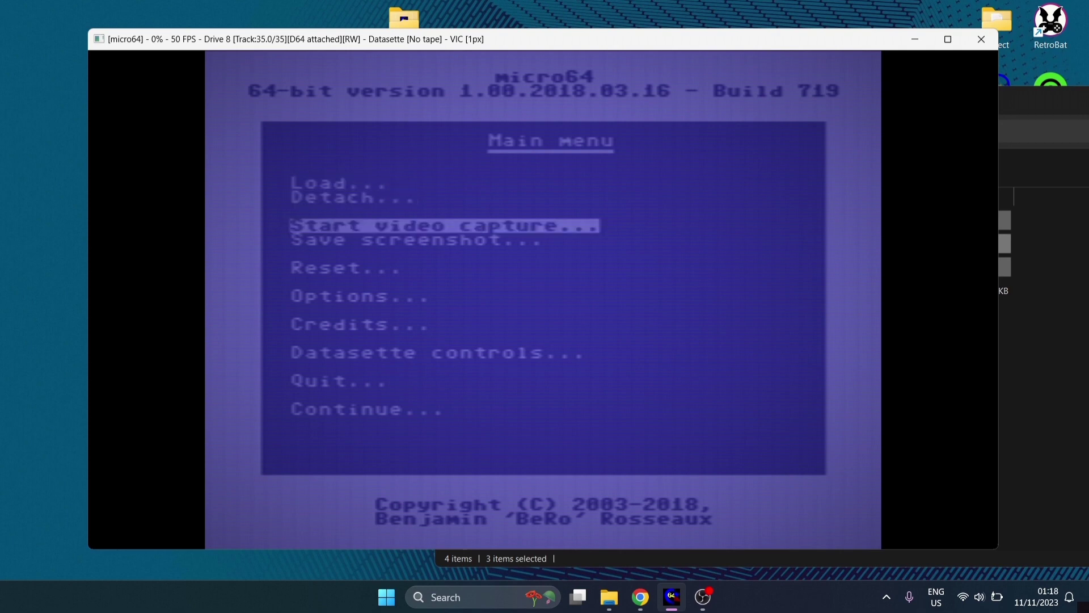
pyautogui.press('Return')
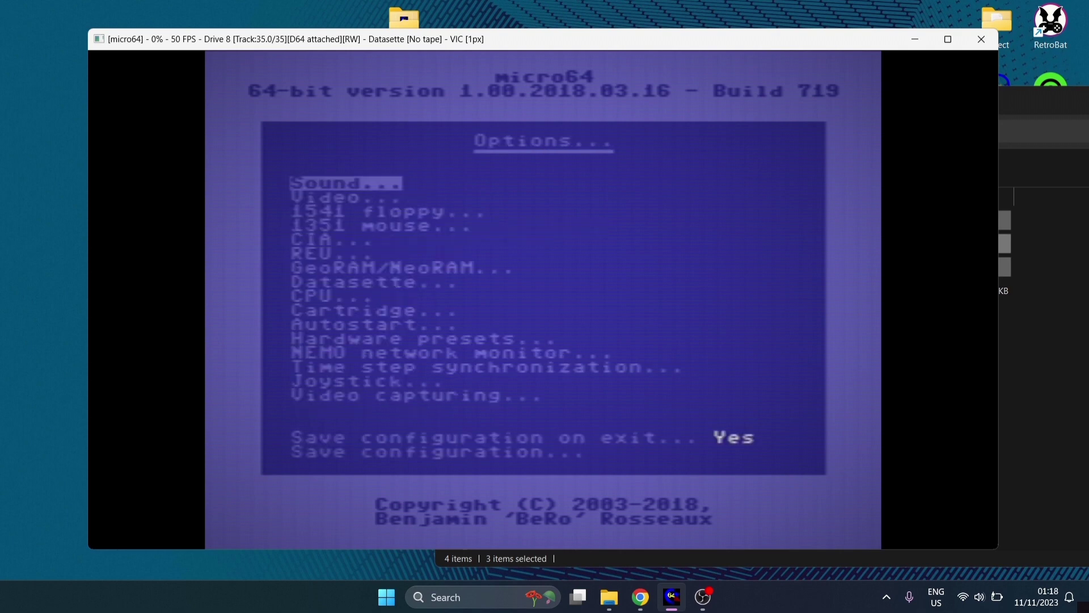
pyautogui.press('Down')
pyautogui.press('Return')
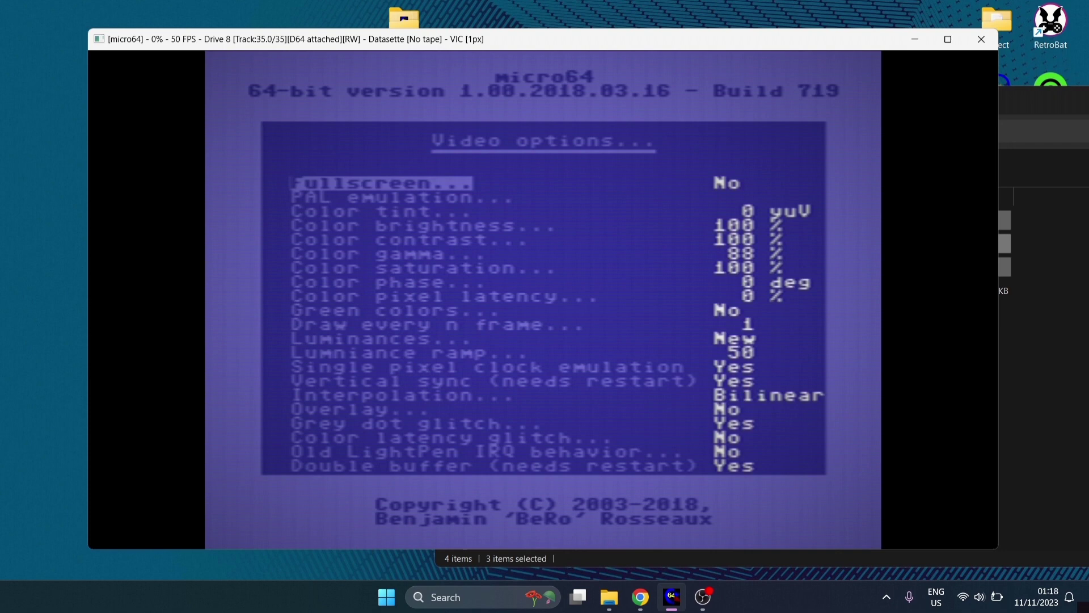
pyautogui.press('Down')
pyautogui.press('Return')
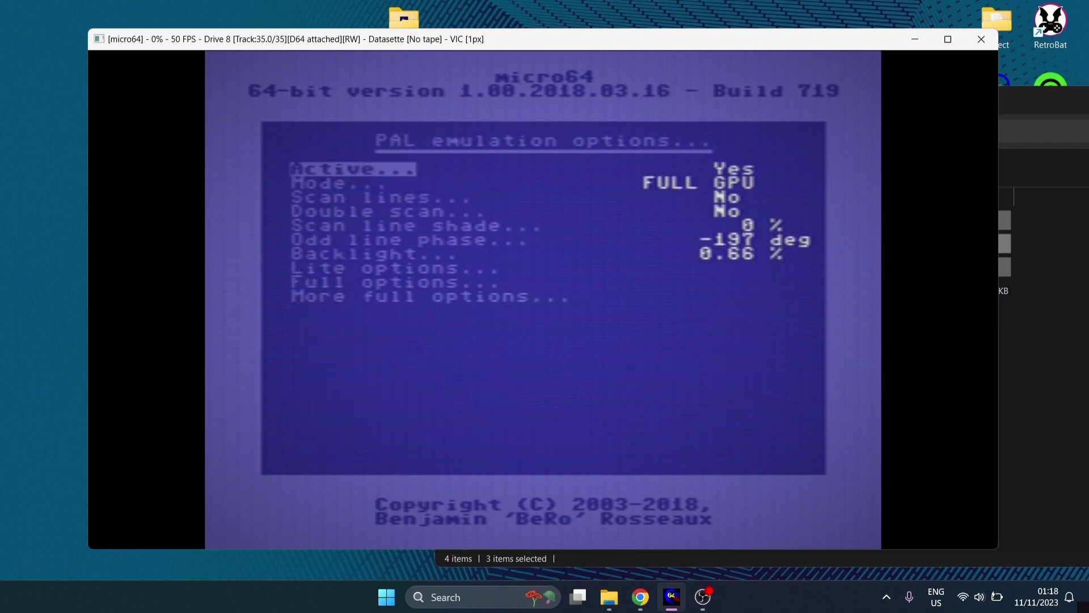
# Step: Toggle PAL emulation off and back on, and switch its mode to LITE CPUGPU
pyautogui.press('Return')
pyautogui.press('Return')
pyautogui.press('Return')
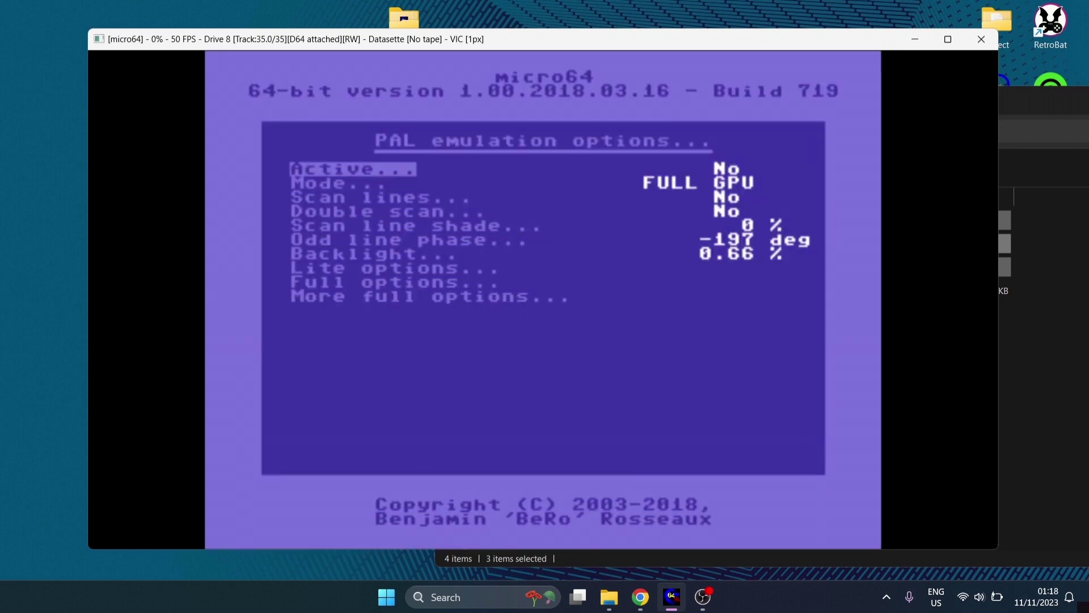
pyautogui.press('Return')
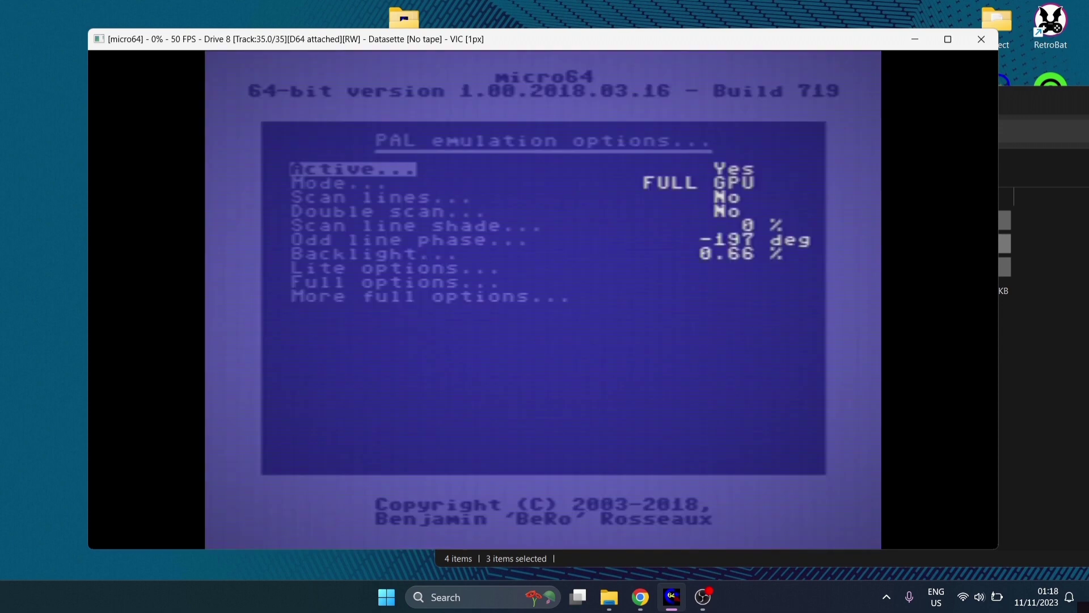
pyautogui.press('Down')
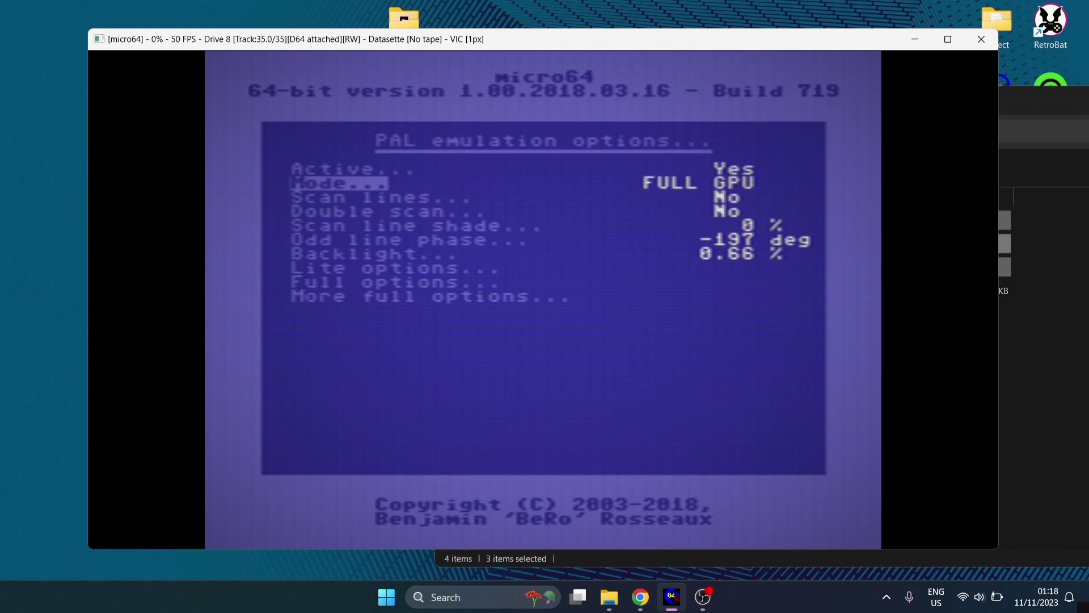
pyautogui.press('Return')
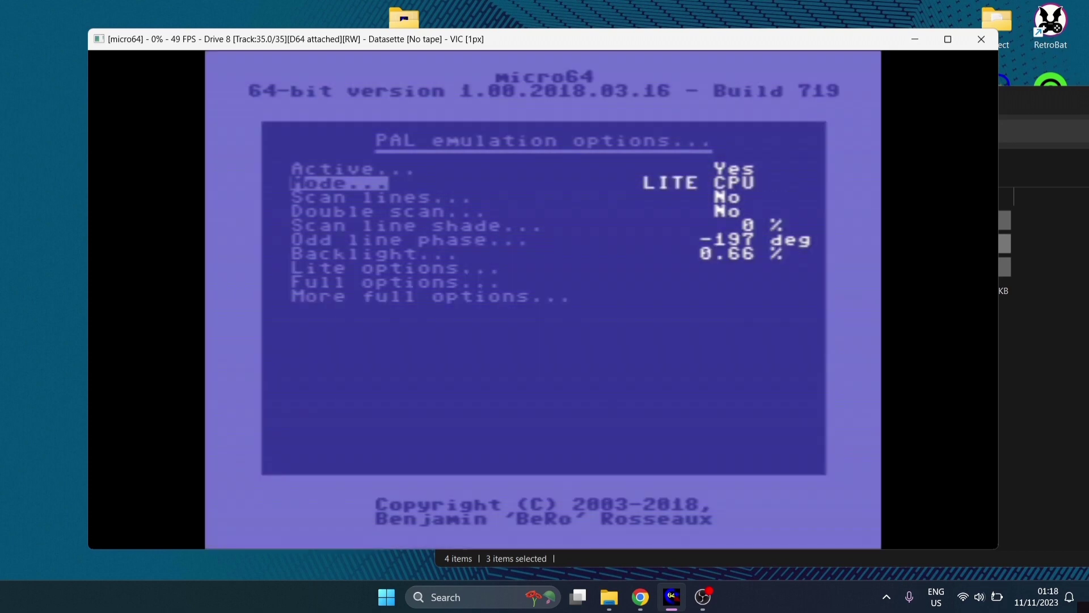
# Step: Try scan lines and double scan in the PAL emulation options, then turn both off again
pyautogui.press('Down')
pyautogui.press('Return')
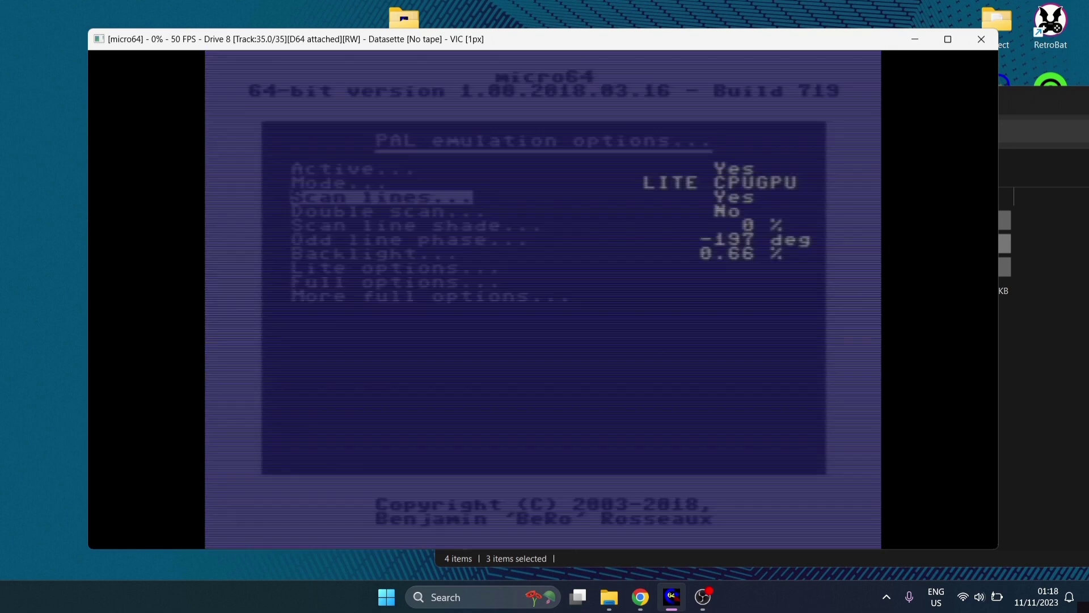
pyautogui.press('Down')
pyautogui.press('Return')
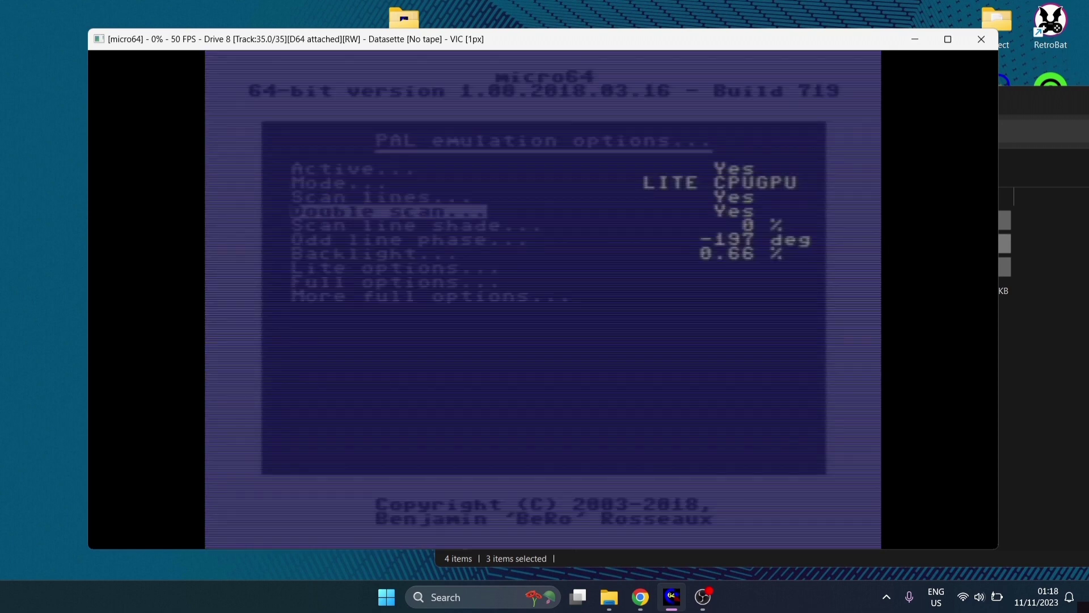
pyautogui.press('Up')
pyautogui.press('Return')
pyautogui.press('Down')
pyautogui.press('Return')
pyautogui.press('Up')
pyautogui.press('Up')
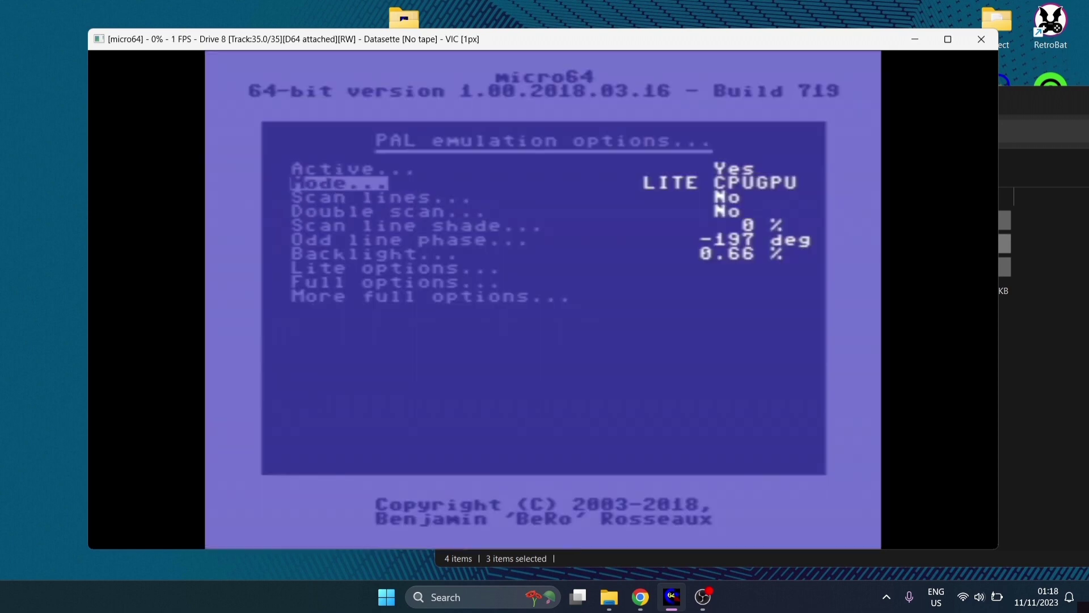
# Step: Deactivate PAL emulation and return to the emulator's main menu
pyautogui.press('Up')
pyautogui.press('Return')
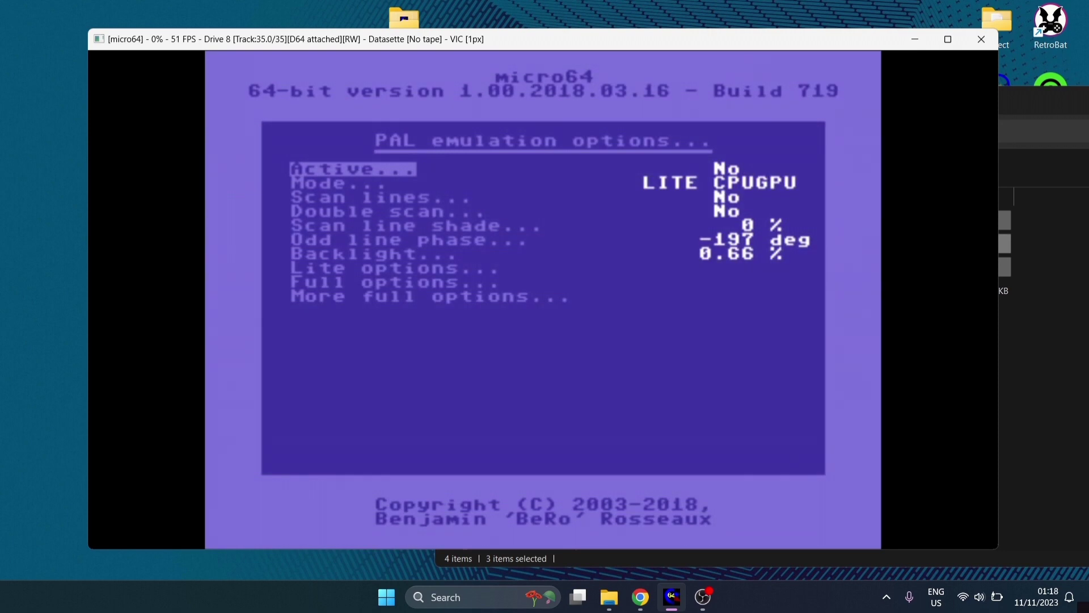
pyautogui.press('Escape')
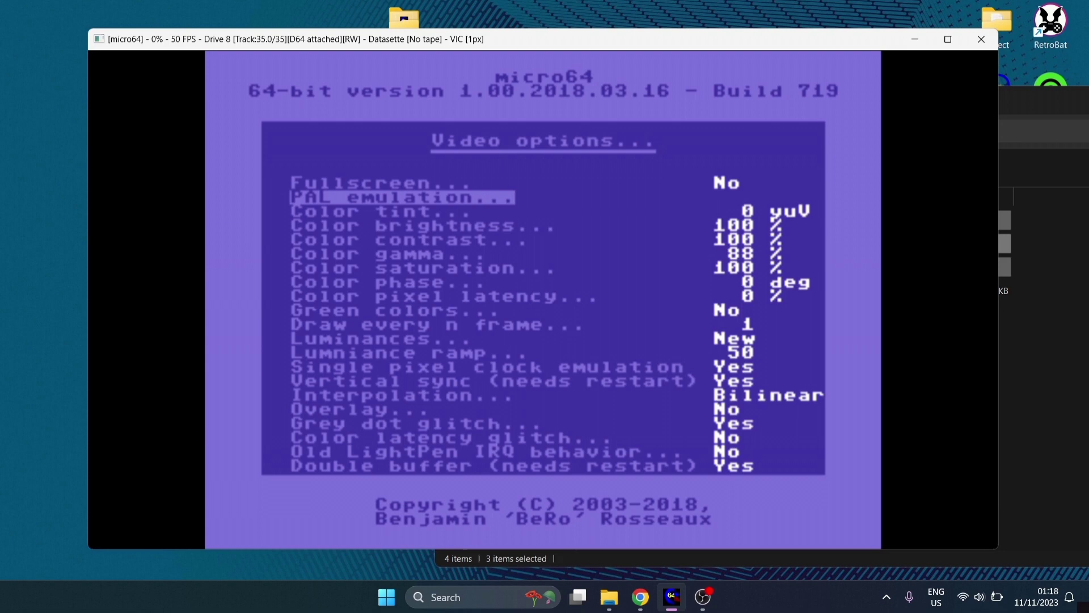
pyautogui.press('Escape')
pyautogui.press('Down')
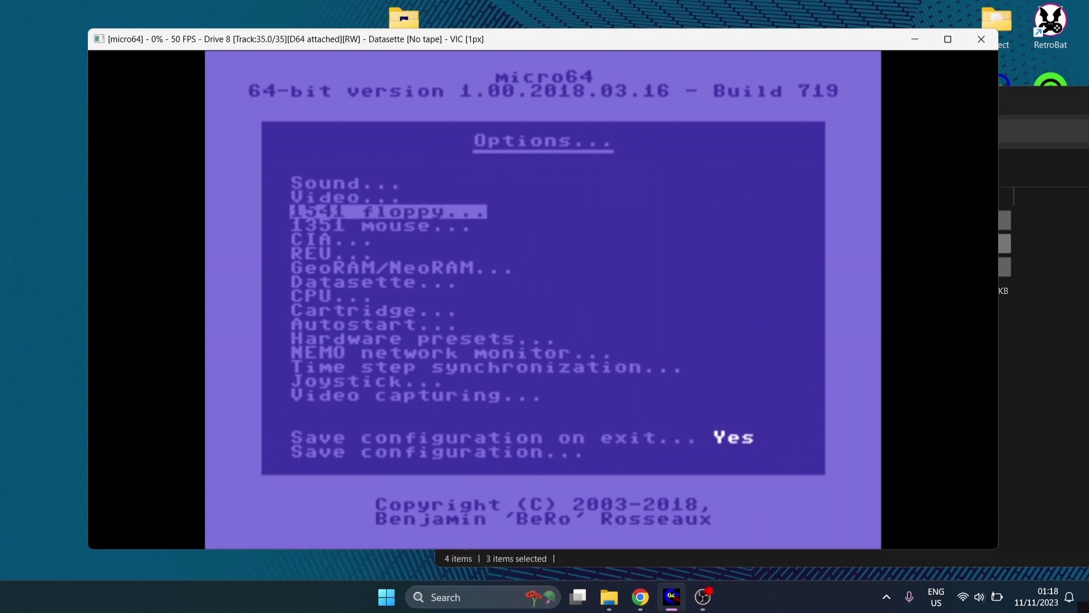
pyautogui.press('Down')
pyautogui.press('Up')
pyautogui.press('Up')
pyautogui.press('Up')
pyautogui.press('Up')
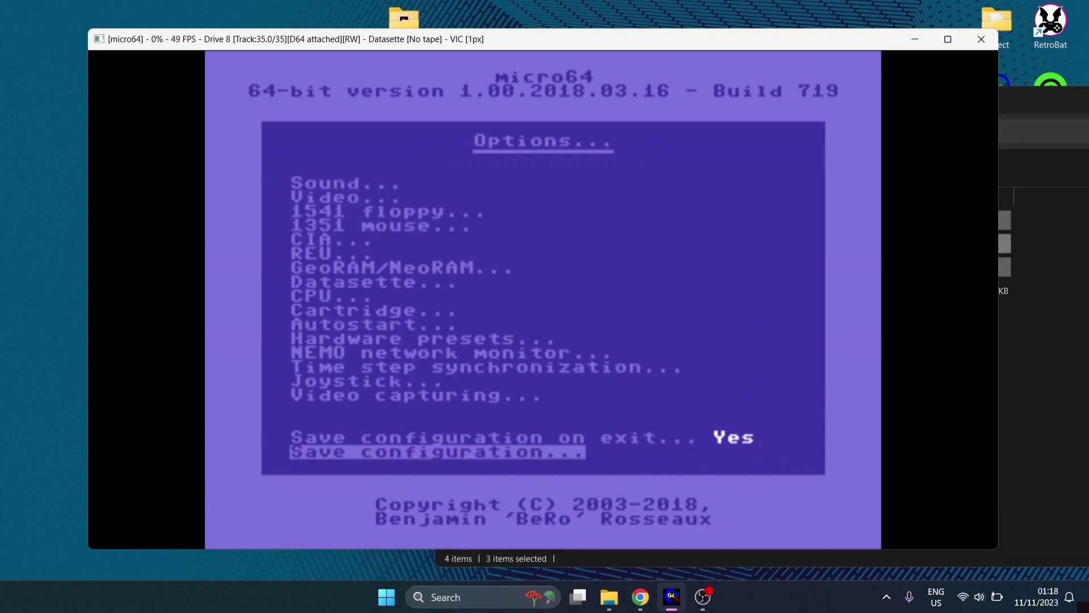
pyautogui.press('Escape')
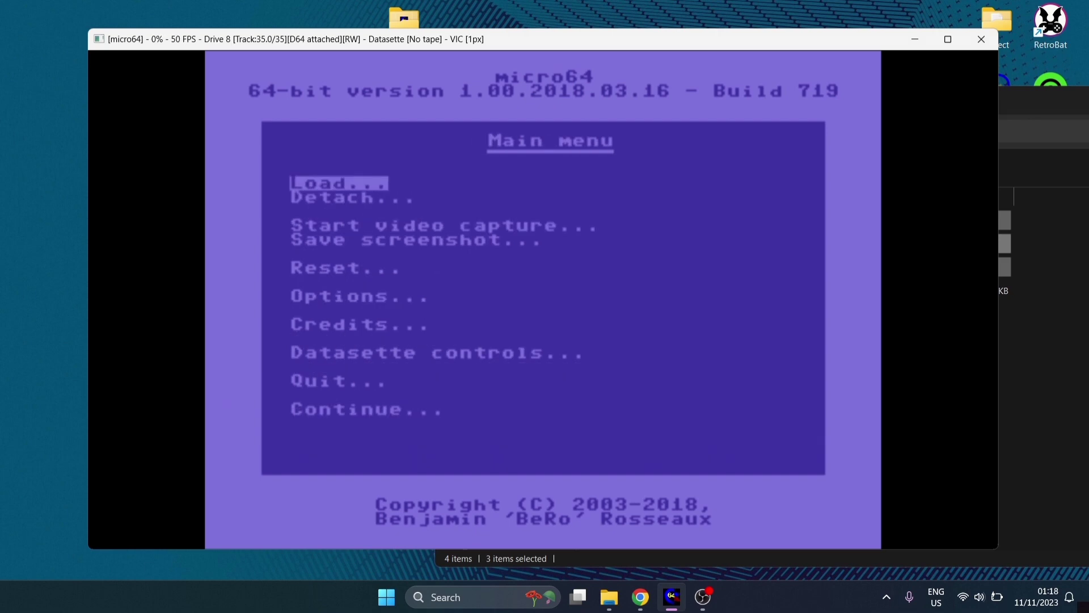
# Step: Perform a hard reset of the emulated Commodore 64
pyautogui.press('Down')
pyautogui.press('Down')
pyautogui.press('Down')
pyautogui.press('Down')
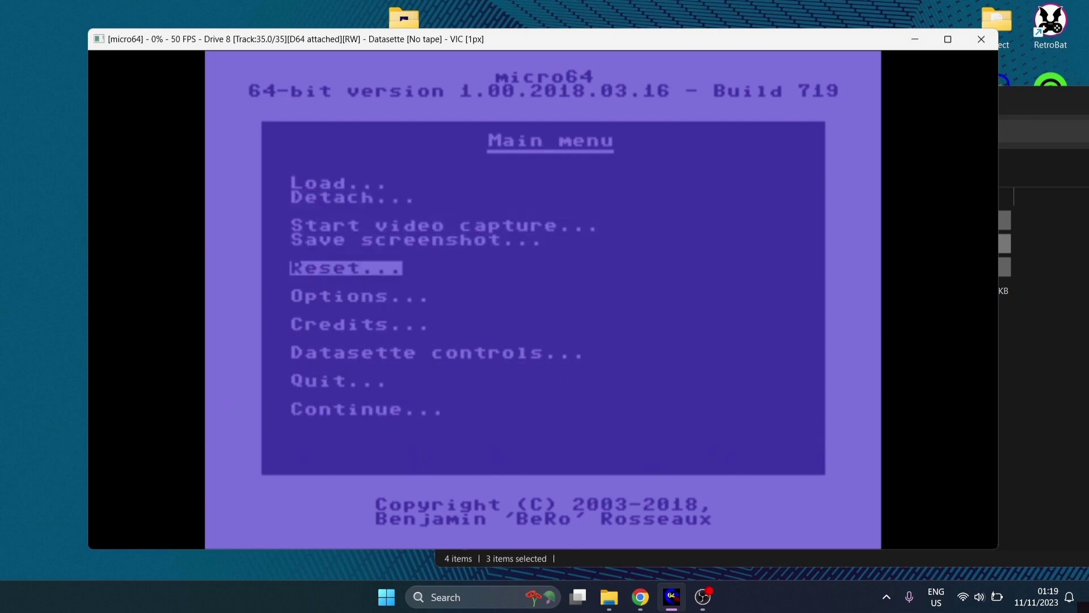
pyautogui.press('Return')
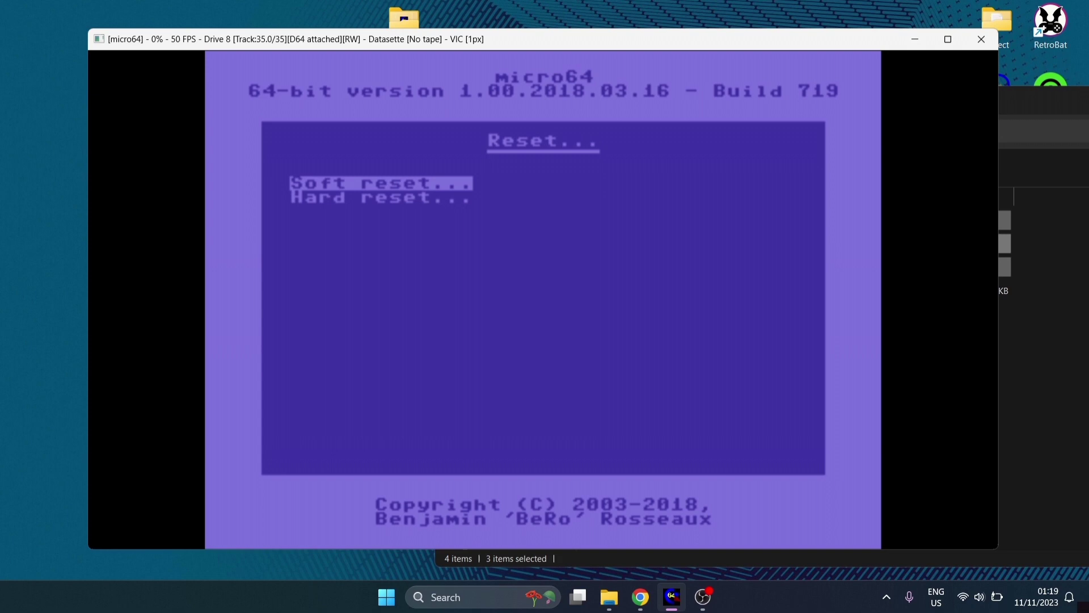
pyautogui.press('Down')
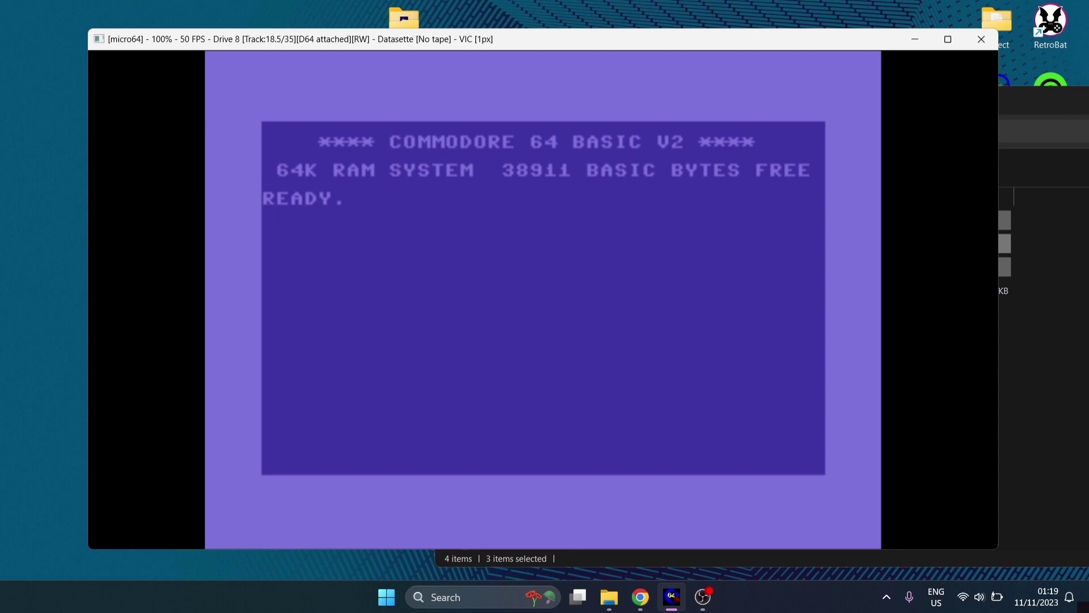
# Step: Open the load browser and go from the Disk folder to the Tape folder
pyautogui.press('Escape')
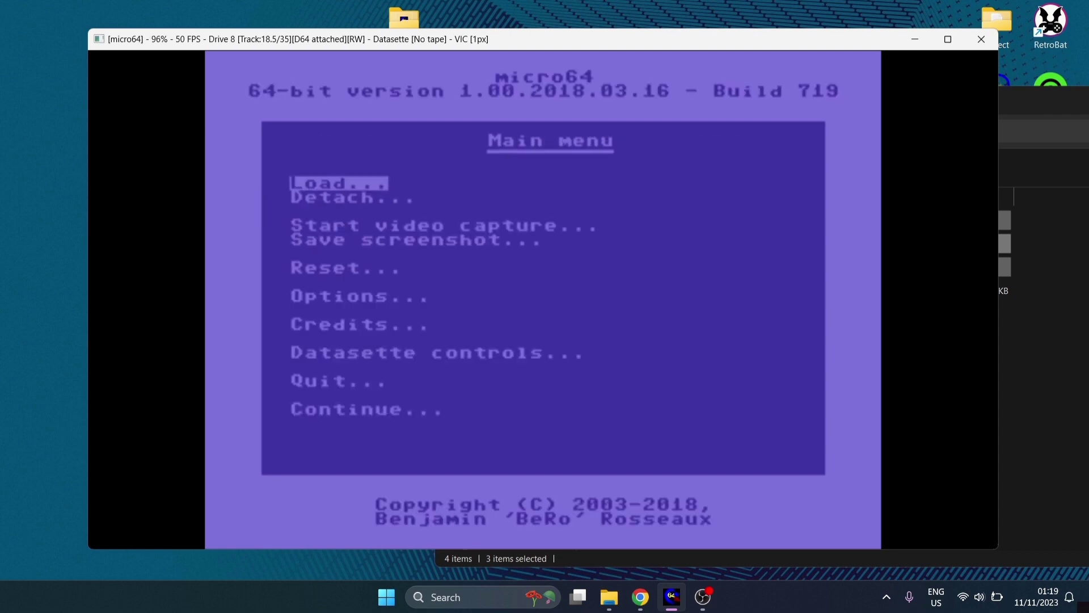
pyautogui.press('Return')
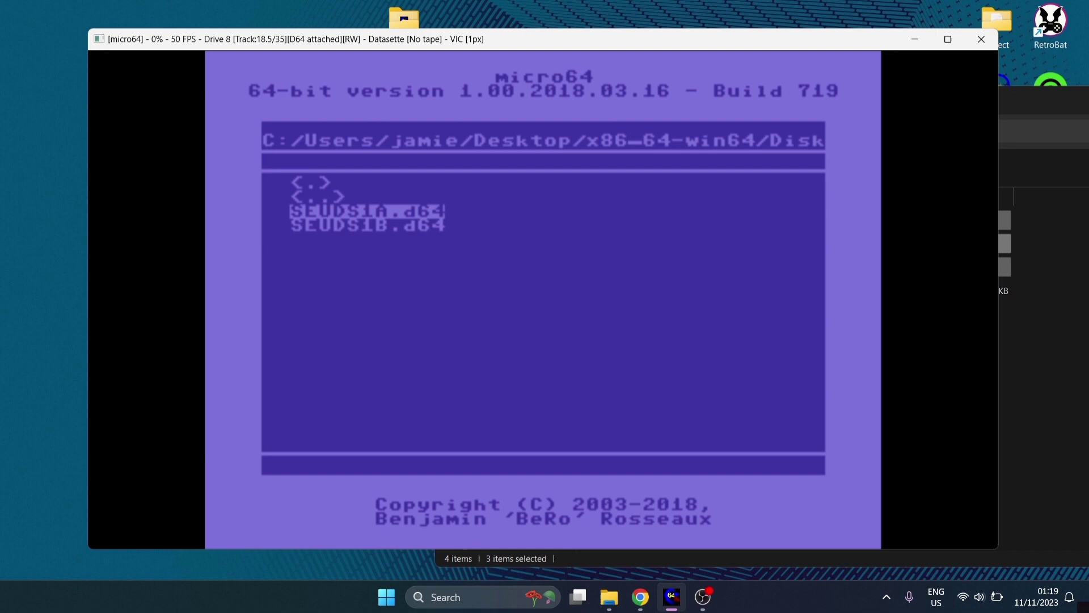
pyautogui.press('Up')
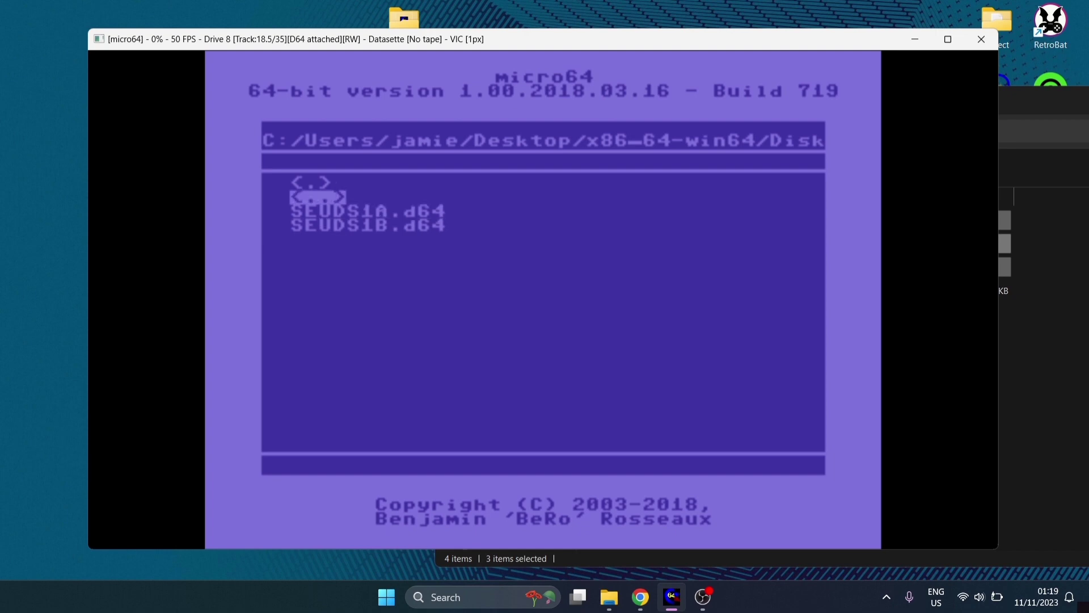
pyautogui.press('Return')
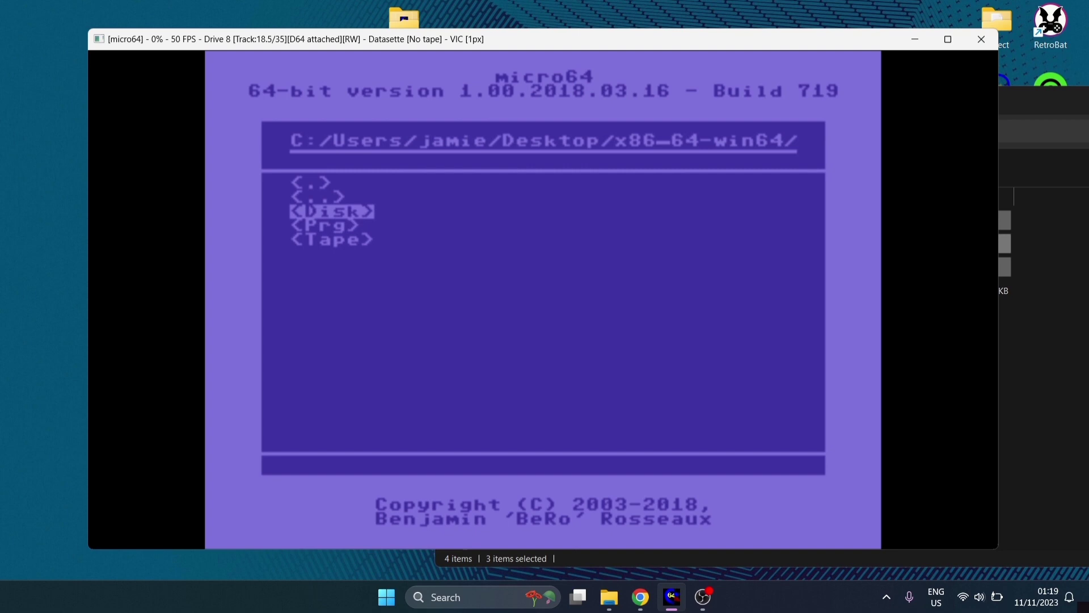
pyautogui.press('Down')
pyautogui.press('Down')
pyautogui.press('Return')
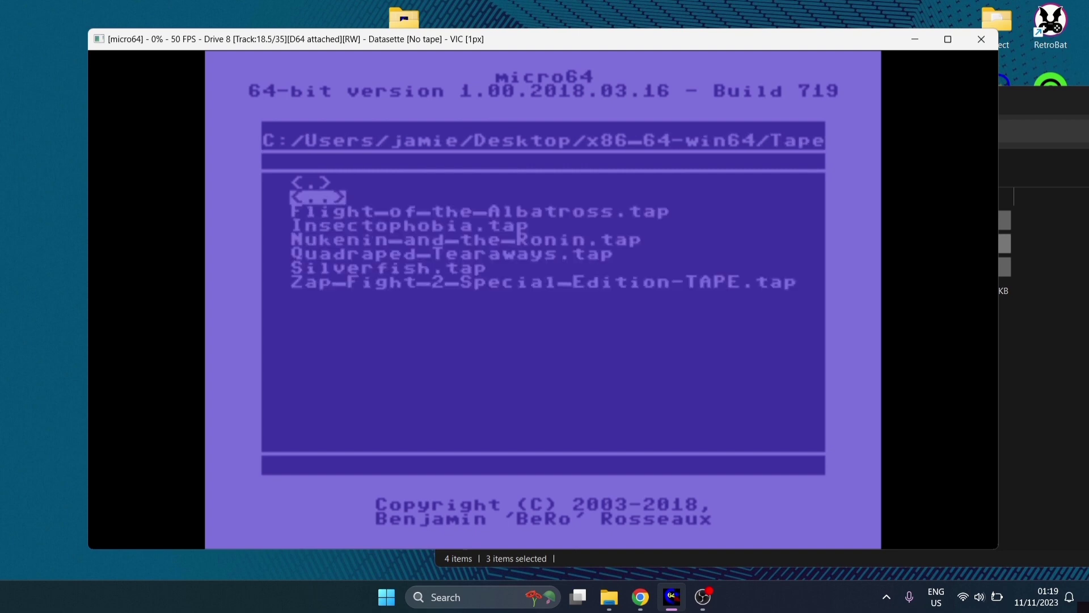
# Step: Attach the tape image Flight-of-the-Albatross.tap from the Tape folder
pyautogui.press('Down')
pyautogui.press('Down')
pyautogui.press('Down')
pyautogui.press('Down')
pyautogui.press('Down')
pyautogui.press('Up')
pyautogui.press('Up')
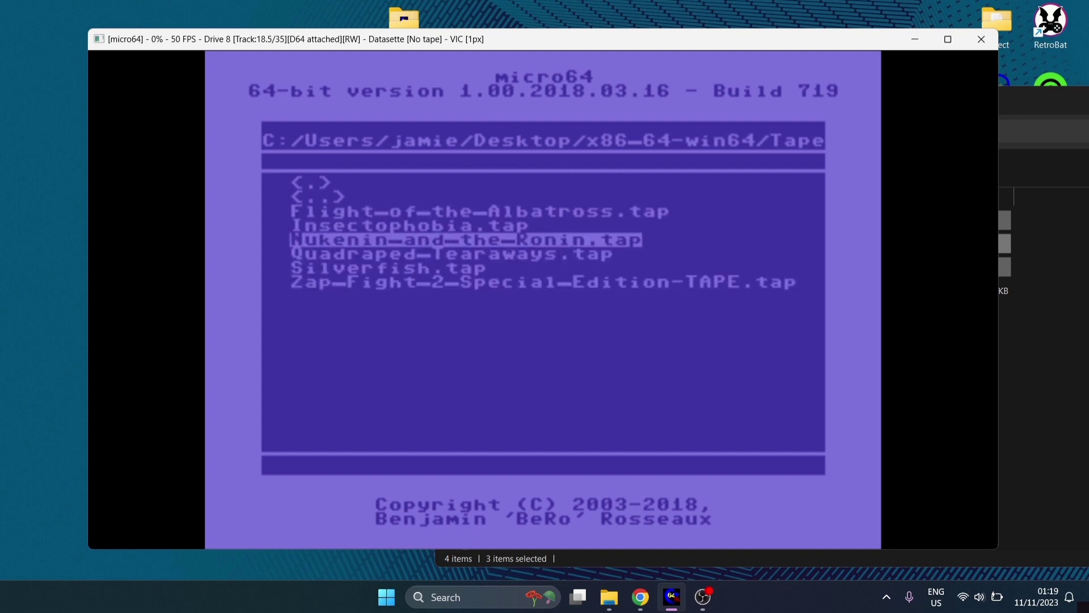
pyautogui.press('Up')
pyautogui.press('Up')
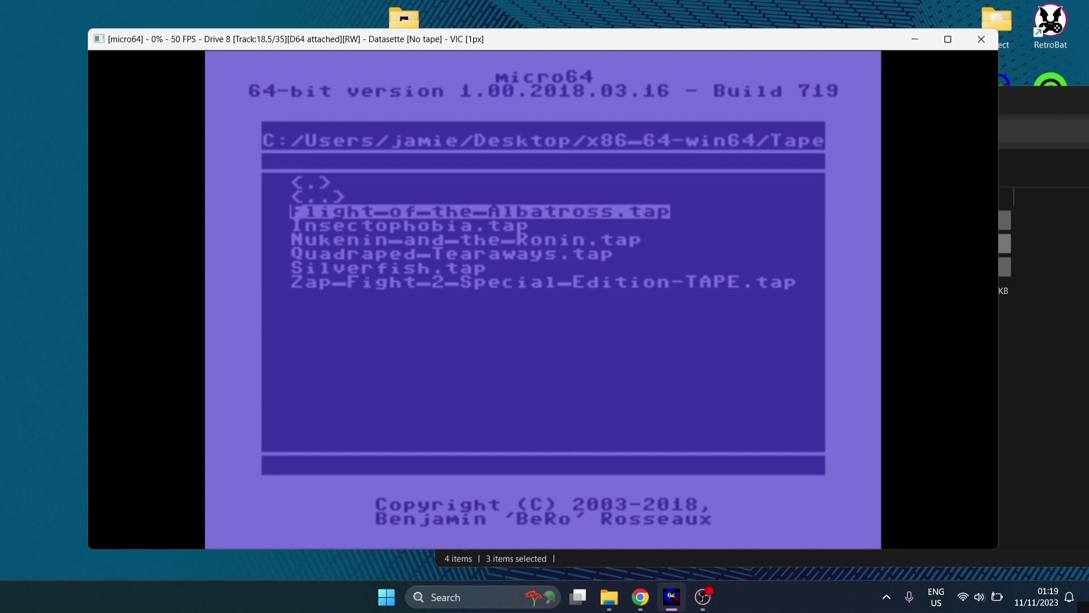
pyautogui.press('Return')
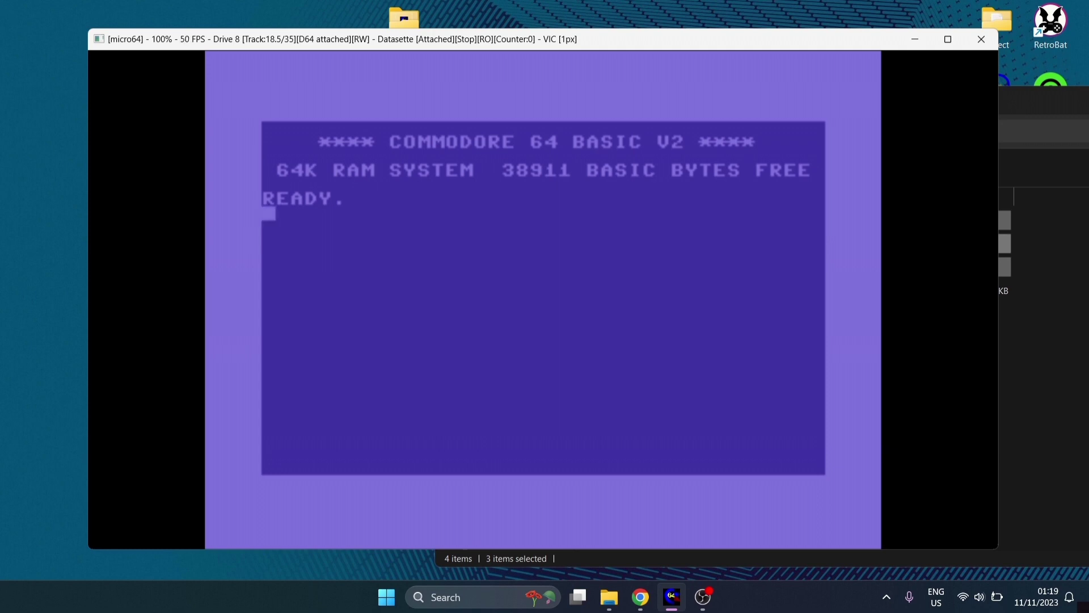
# Step: Run the LOAD command in BASIC and start playing the attached tape with the Datasette controls
pyautogui.write('LOAD')
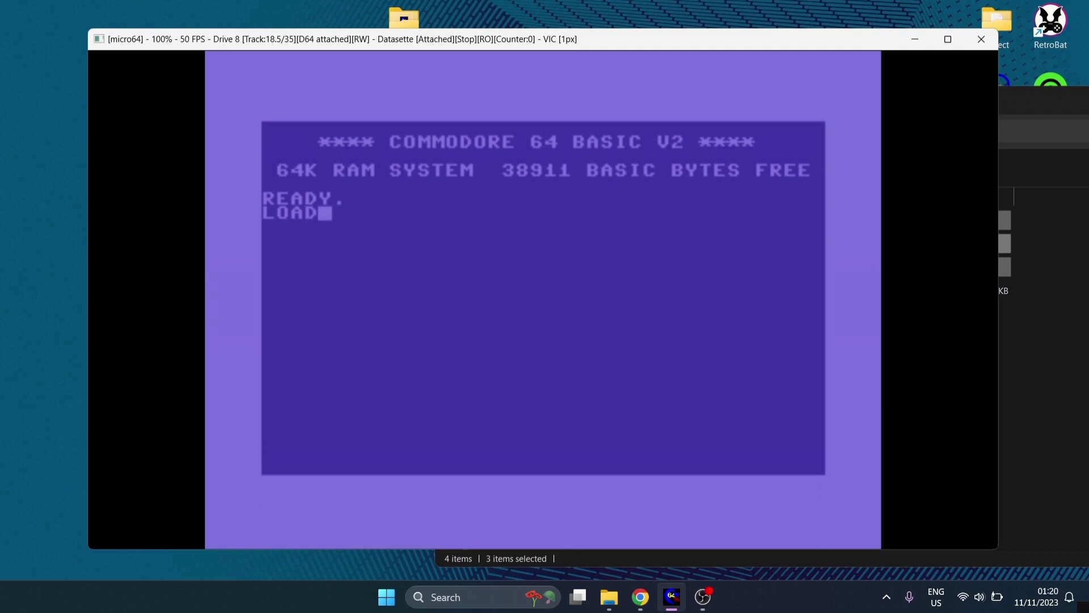
pyautogui.press('Return')
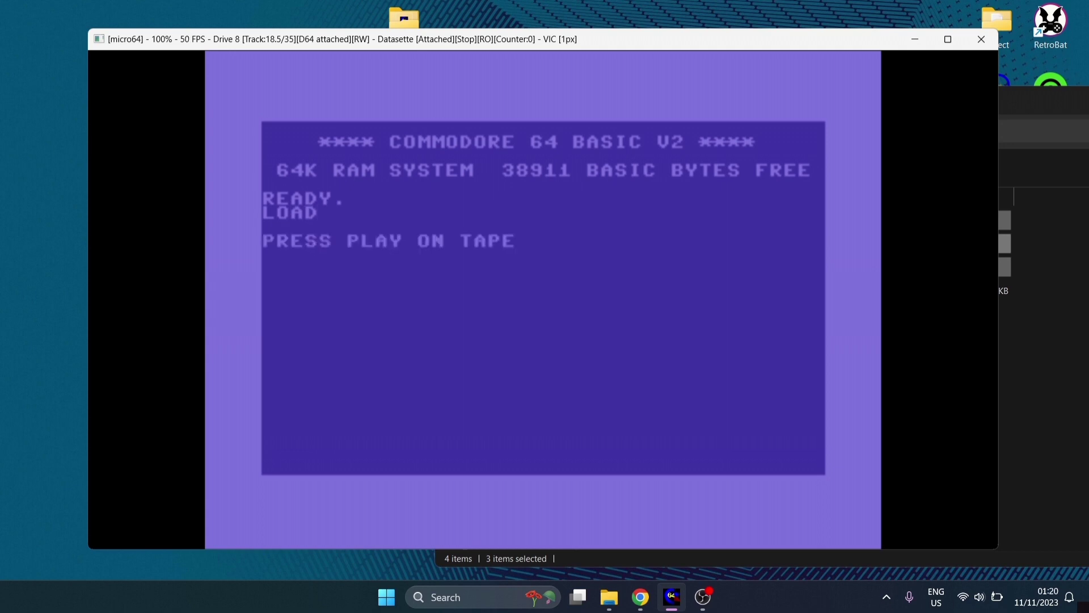
pyautogui.press('F12')
pyautogui.press('Down')
pyautogui.press('Down')
pyautogui.press('Down')
pyautogui.press('Down')
pyautogui.press('Down')
pyautogui.press('Down')
pyautogui.press('Down')
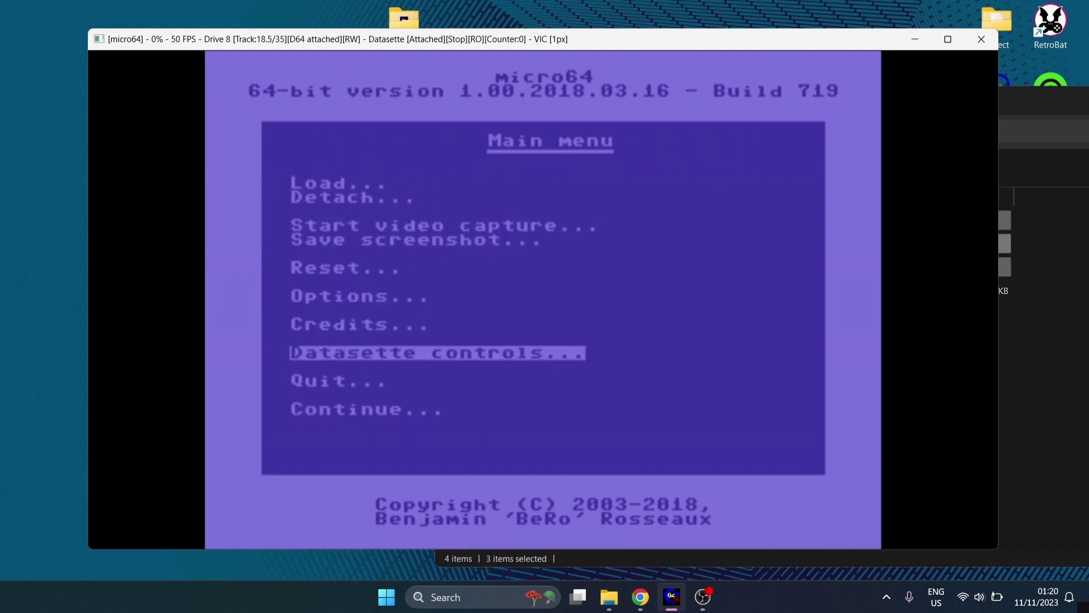
pyautogui.press('Return')
pyautogui.press('Down')
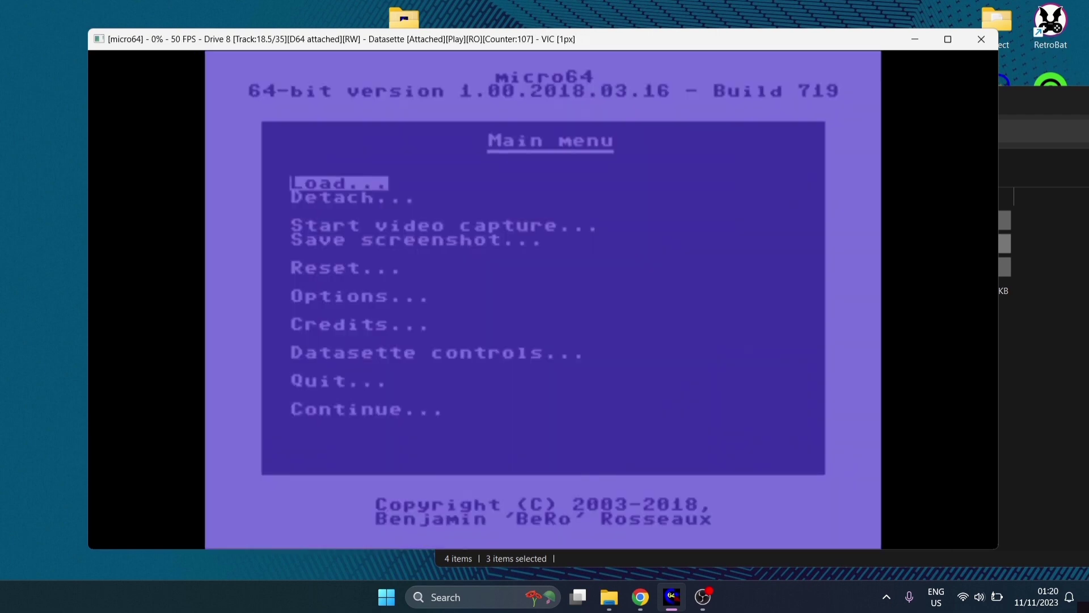
# Step: Reset the emulated machine to the BASIC start screen
pyautogui.press('Down')
pyautogui.press('Down')
pyautogui.press('Down')
pyautogui.press('Down')
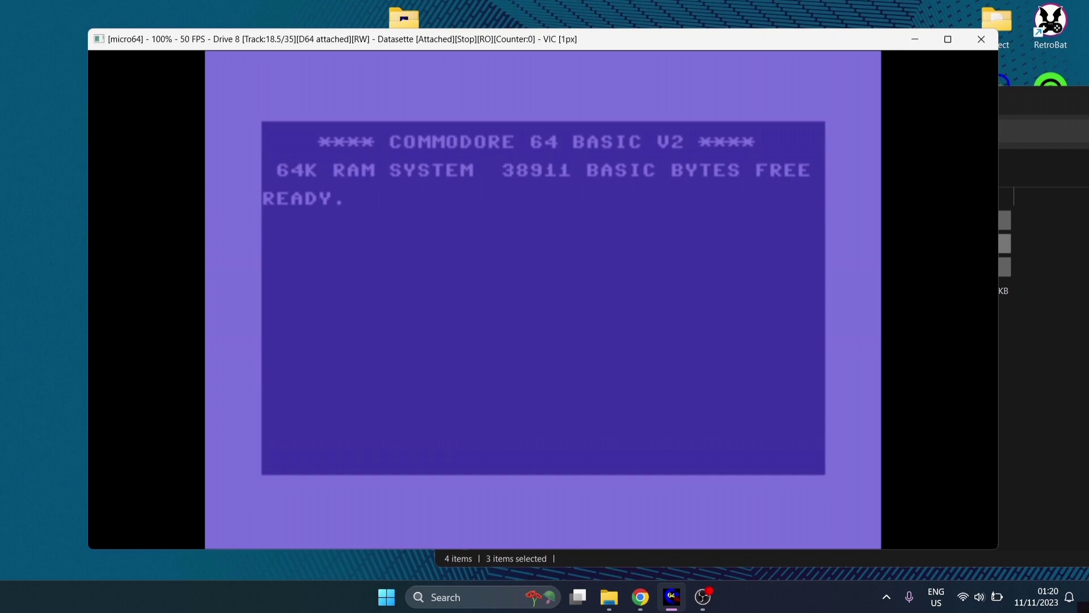
# Step: Open the load browser and go from the Tape folder to the Prg folder
pyautogui.press('F12')
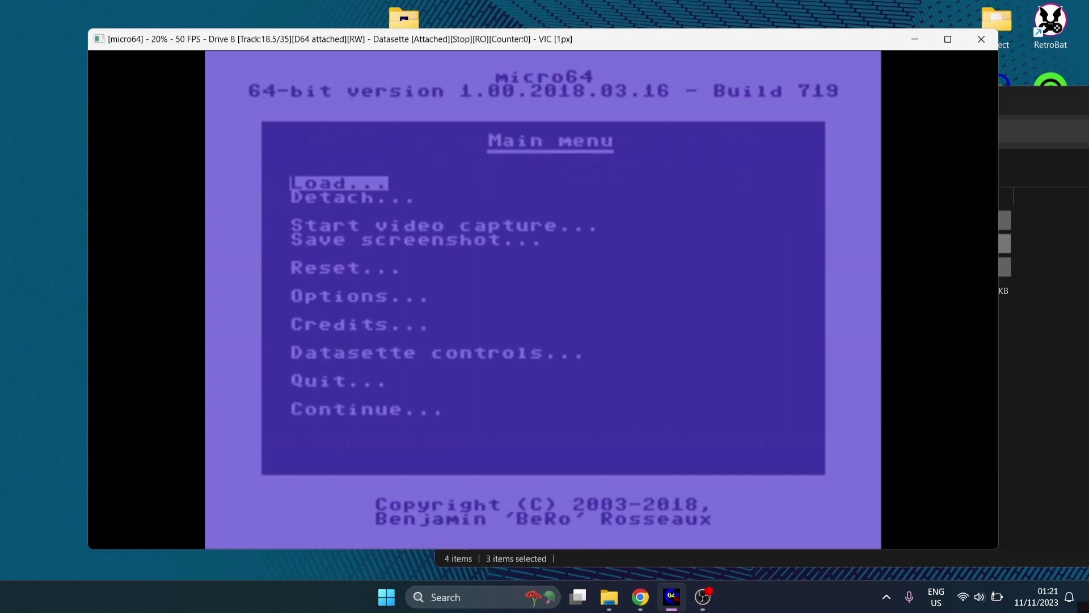
pyautogui.press('Return')
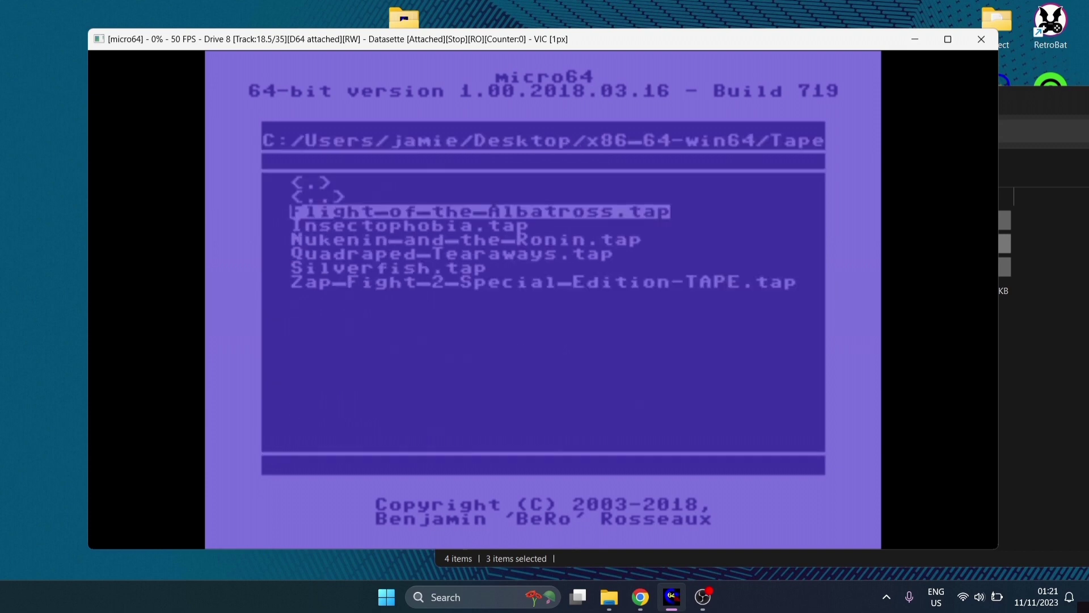
pyautogui.press('Up')
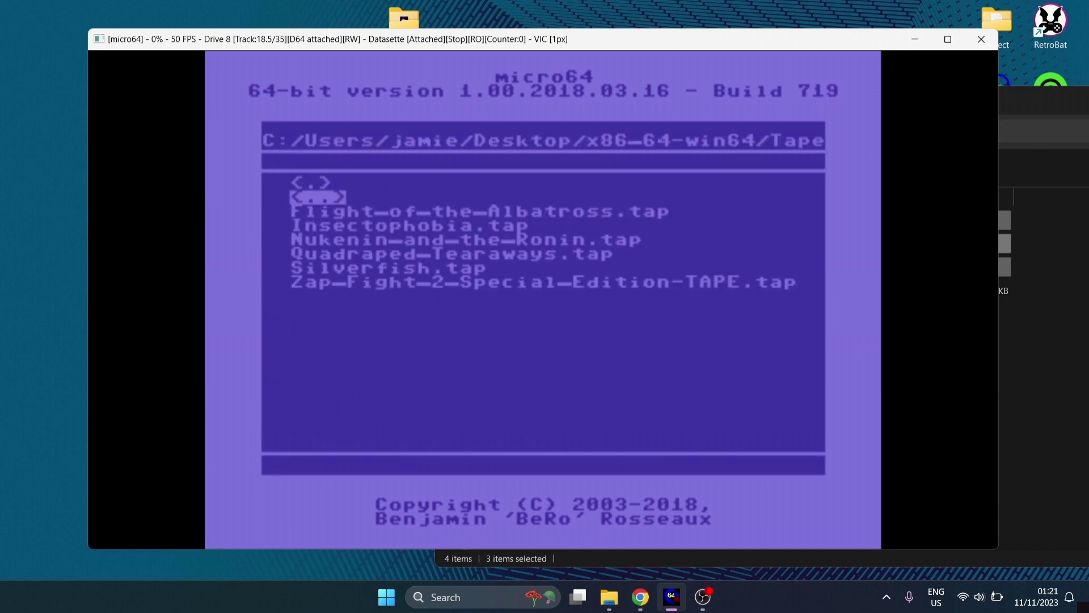
pyautogui.press('Return')
pyautogui.press('Up')
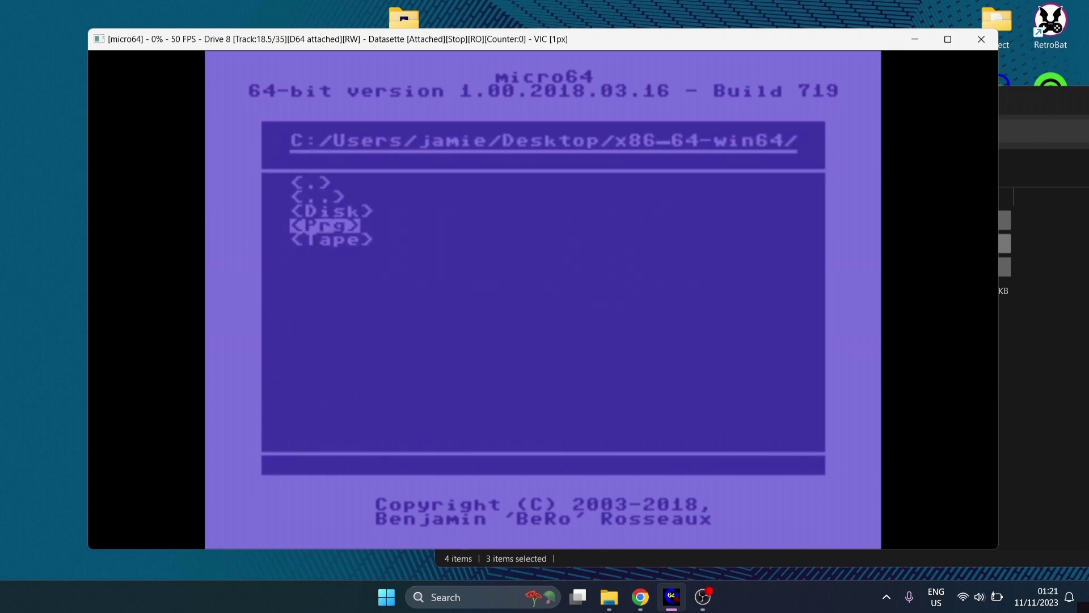
pyautogui.press('Return')
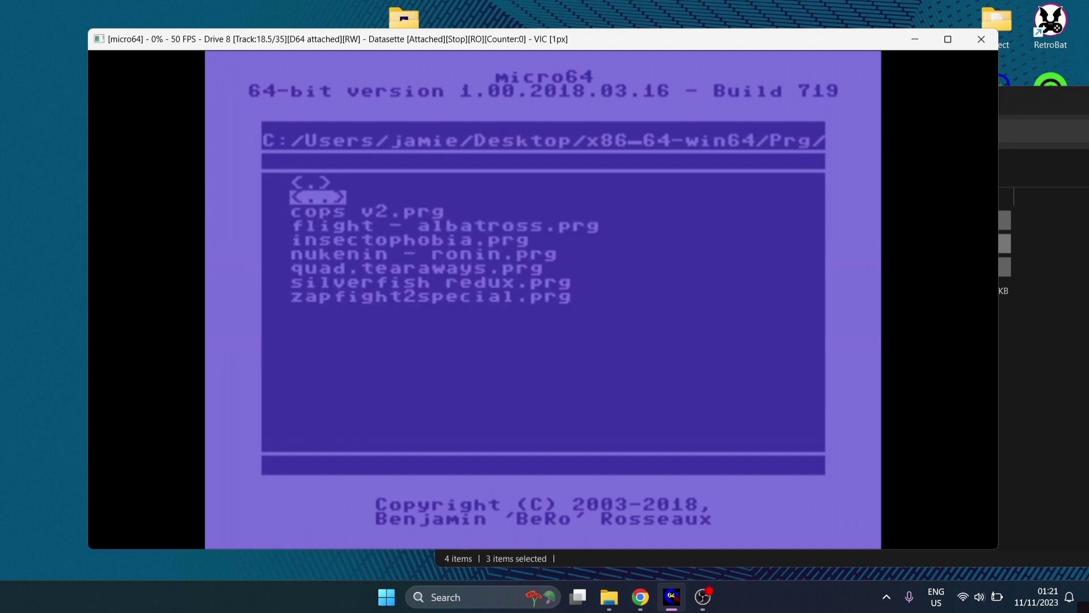
# Step: Load and run the program file zapfight2special.prg from the Prg folder
pyautogui.press('Down')
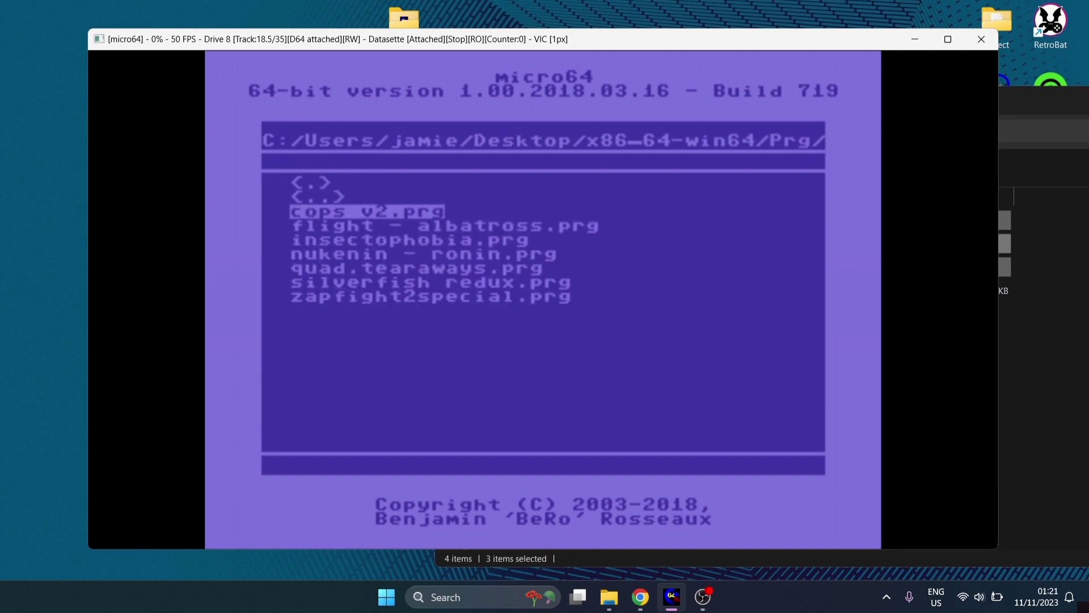
pyautogui.press('Down')
pyautogui.press('Down')
pyautogui.press('Down')
pyautogui.press('Down')
pyautogui.press('Down')
pyautogui.press('Down')
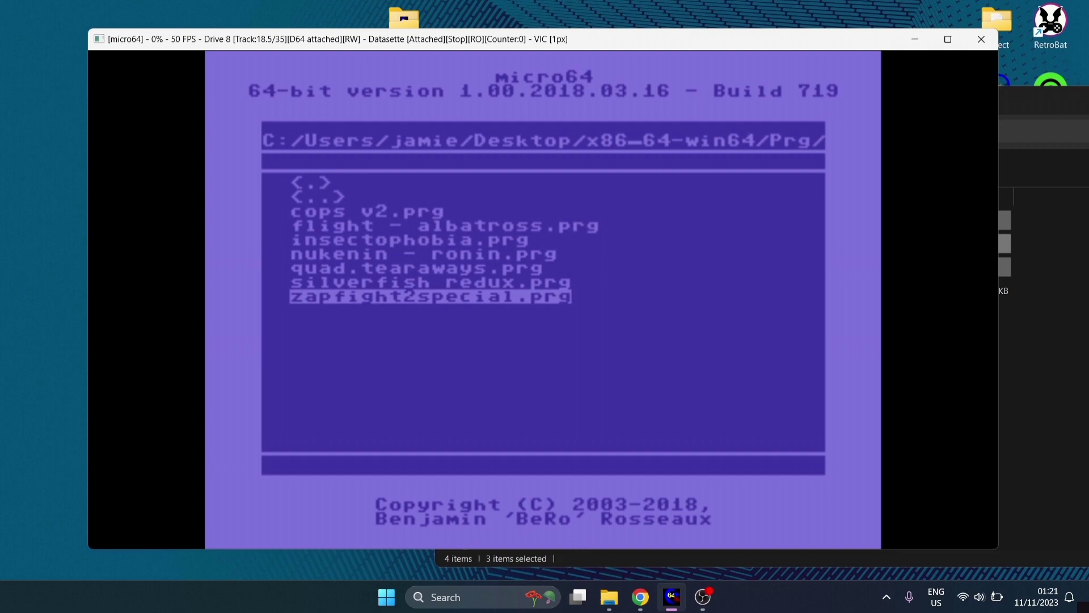
pyautogui.press('Return')
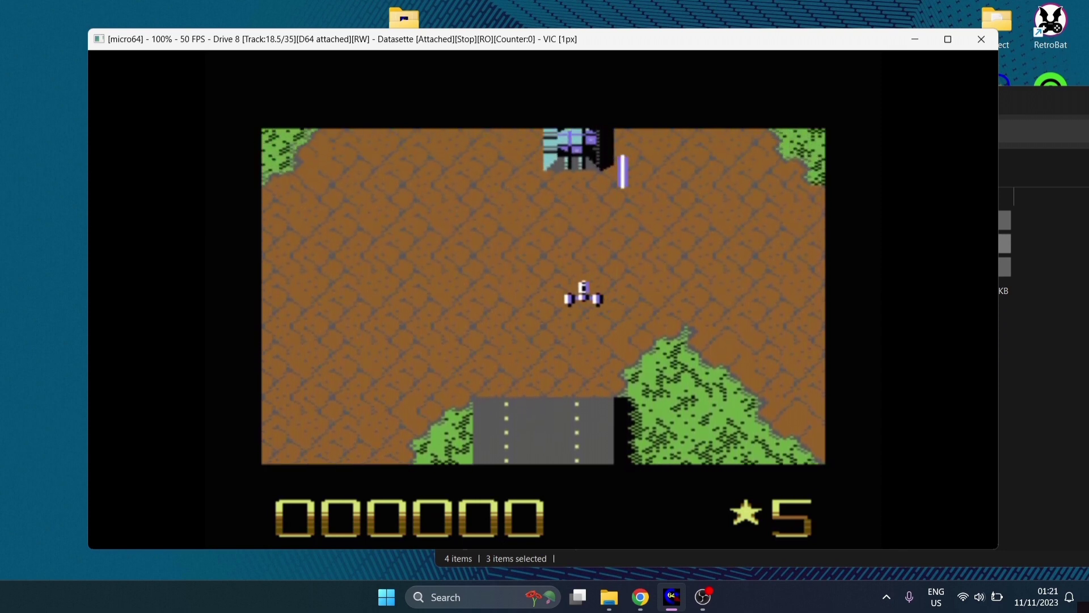
# Step: Play Zap Fight 2, steering the ship around the scrolling battlefield to dodge and attack enemies
pyautogui.press('Left')
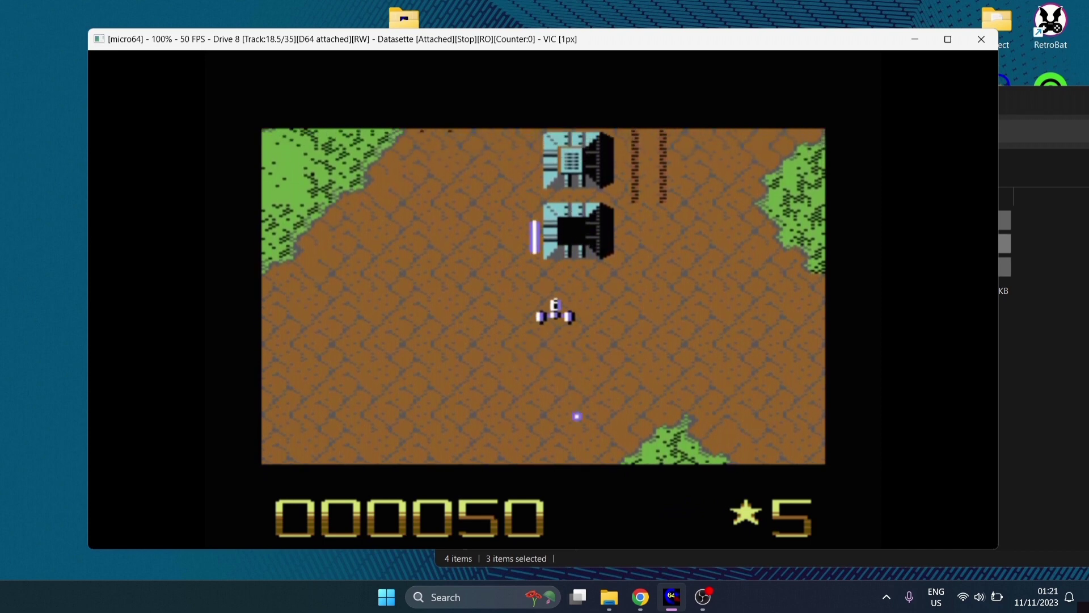
pyautogui.press('Left')
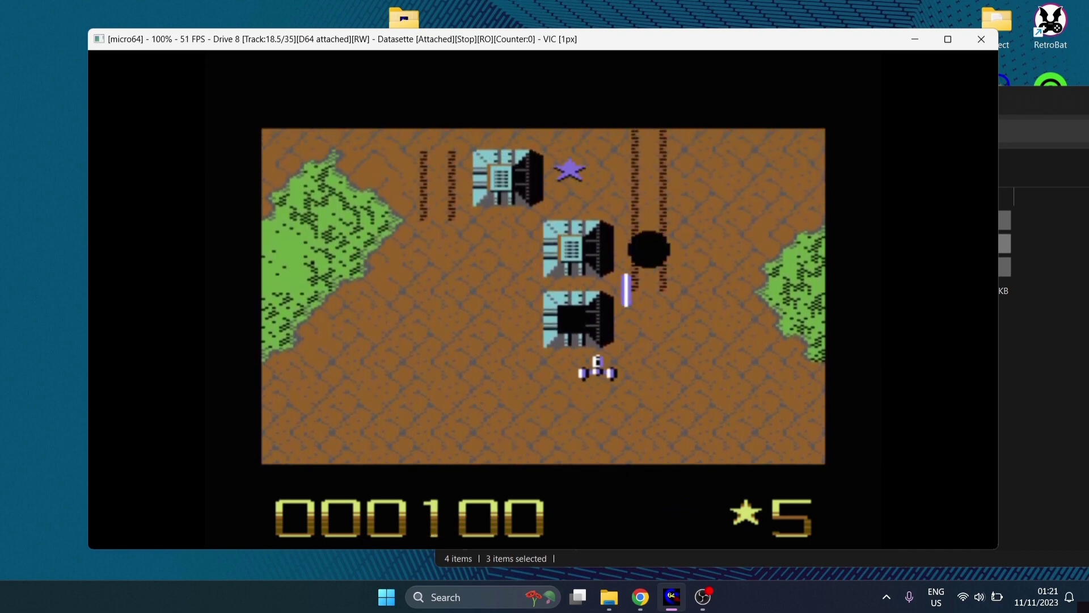
pyautogui.press('Up')
pyautogui.press('Right')
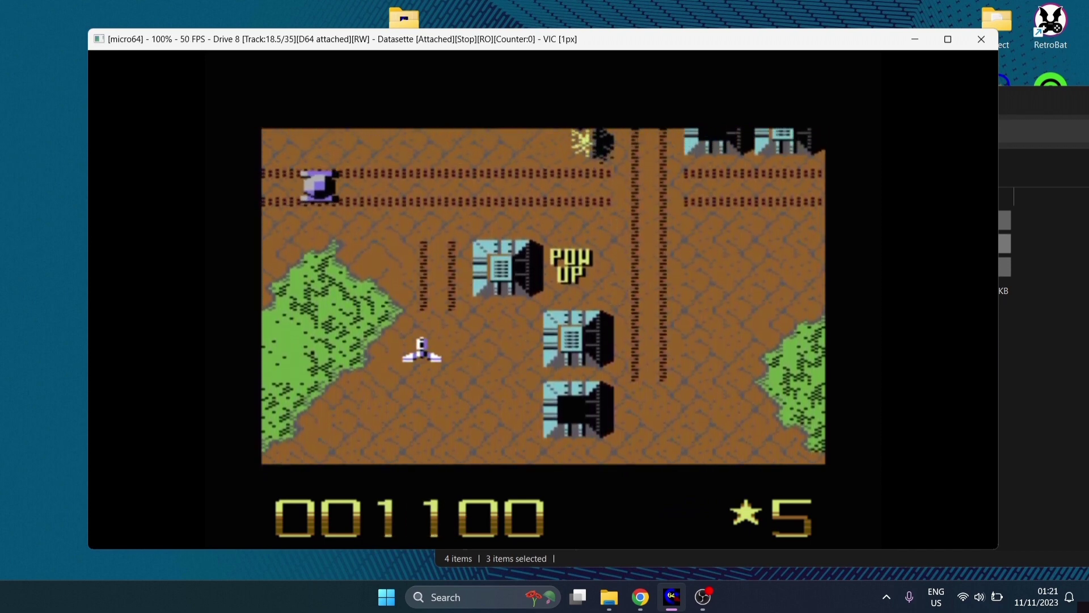
pyautogui.press('Left')
pyautogui.press('Down')
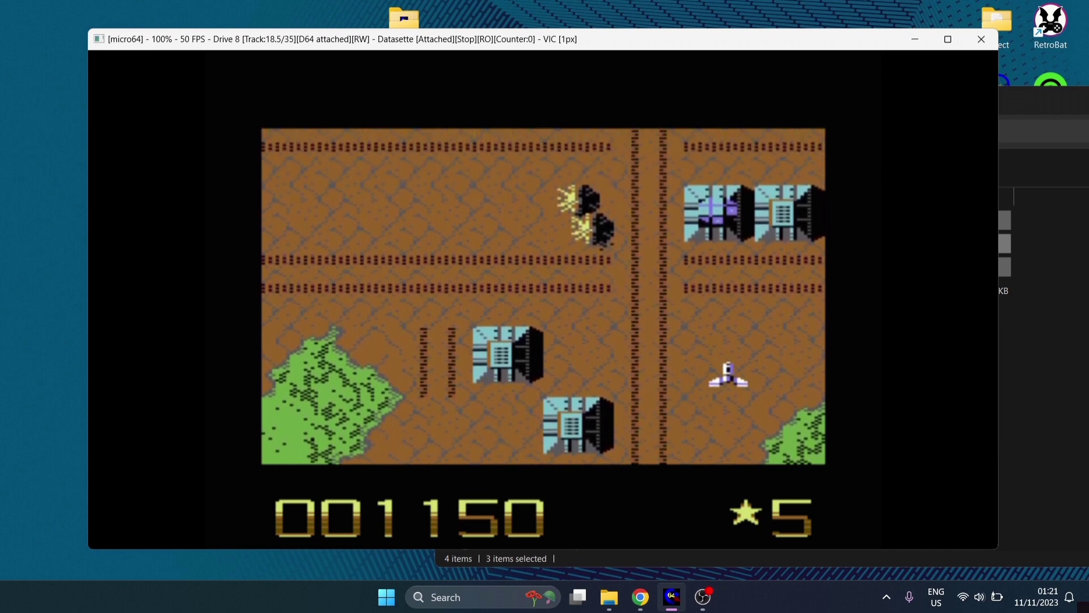
pyautogui.press('Left')
pyautogui.press('Down')
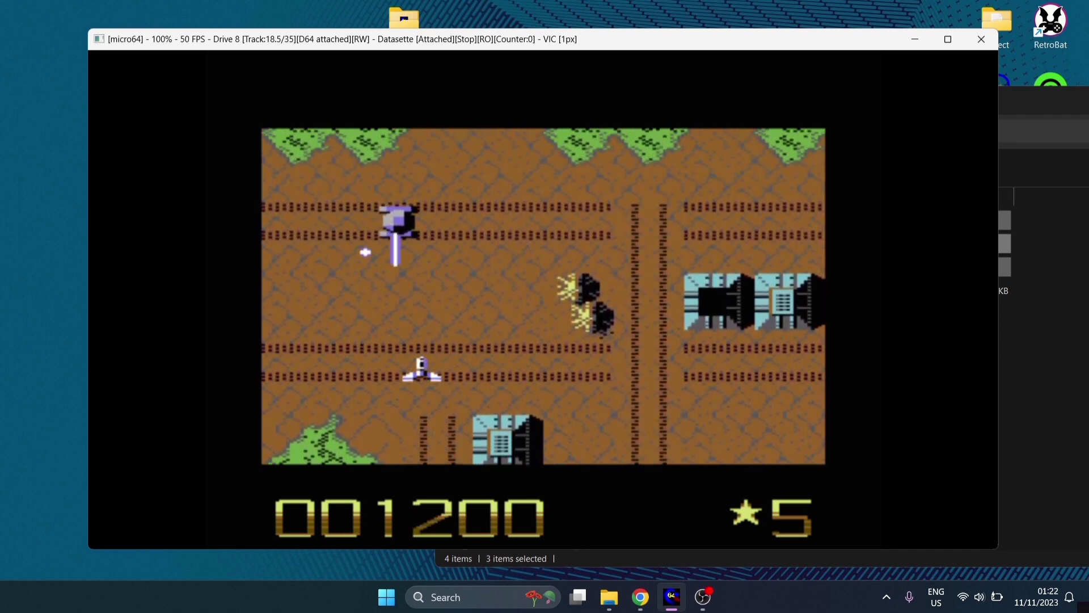
pyautogui.press('Up')
pyautogui.press('Right')
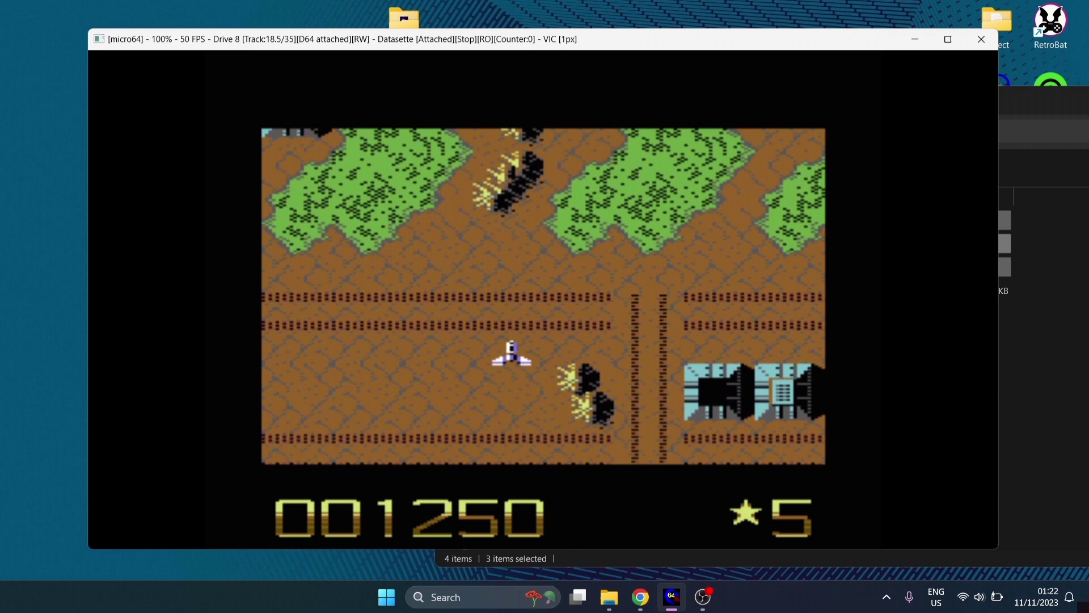
pyautogui.press('Left')
pyautogui.press('Right')
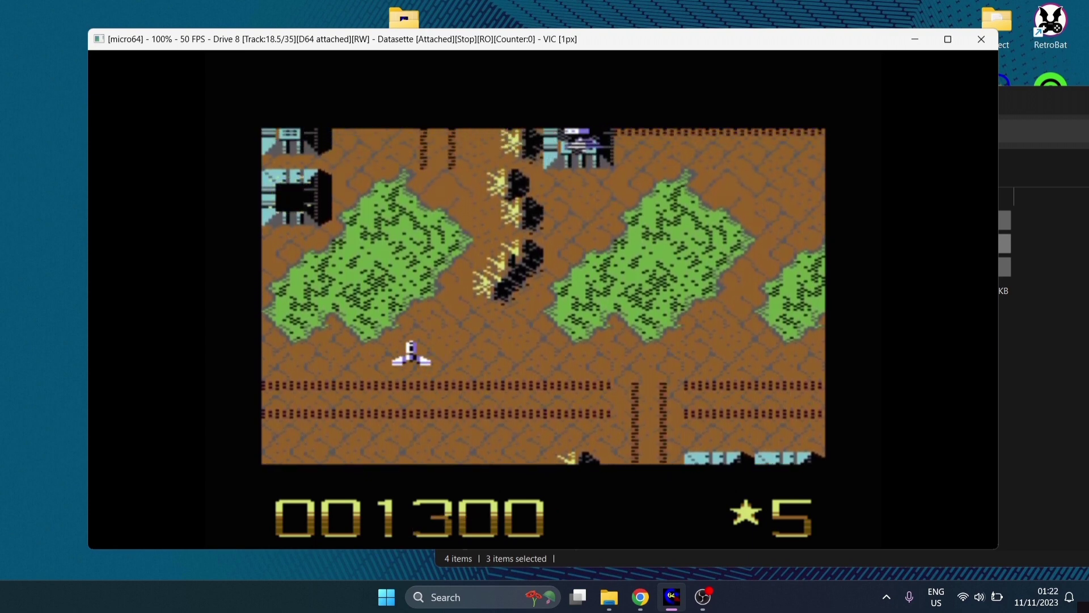
pyautogui.press('Left')
pyautogui.press('Right')
pyautogui.press('Right')
pyautogui.press('Left')
pyautogui.press('Up')
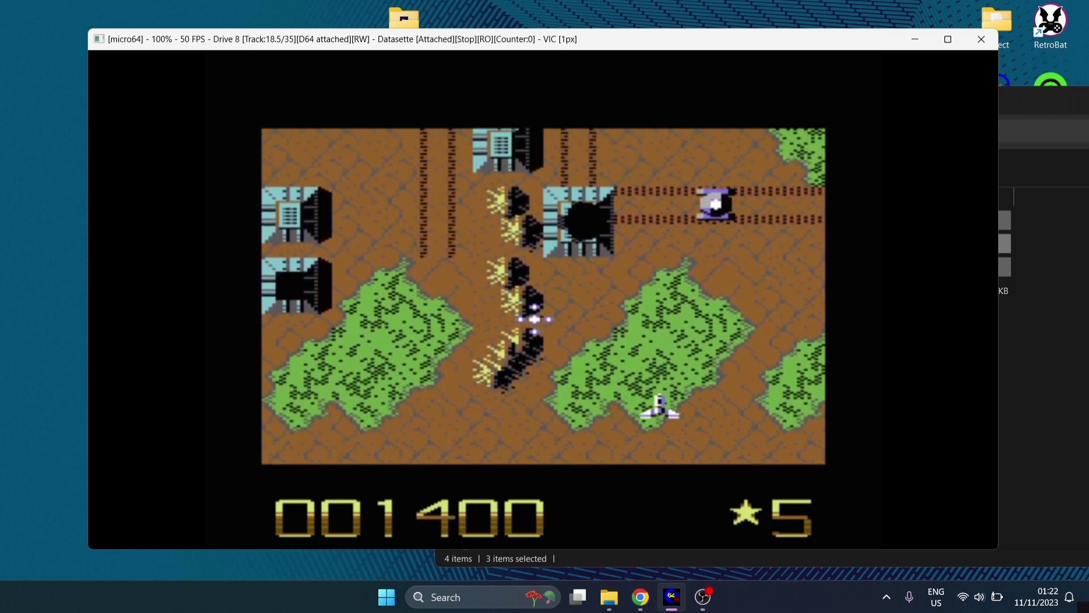
pyautogui.press('Right')
pyautogui.press('Down')
pyautogui.press('Up')
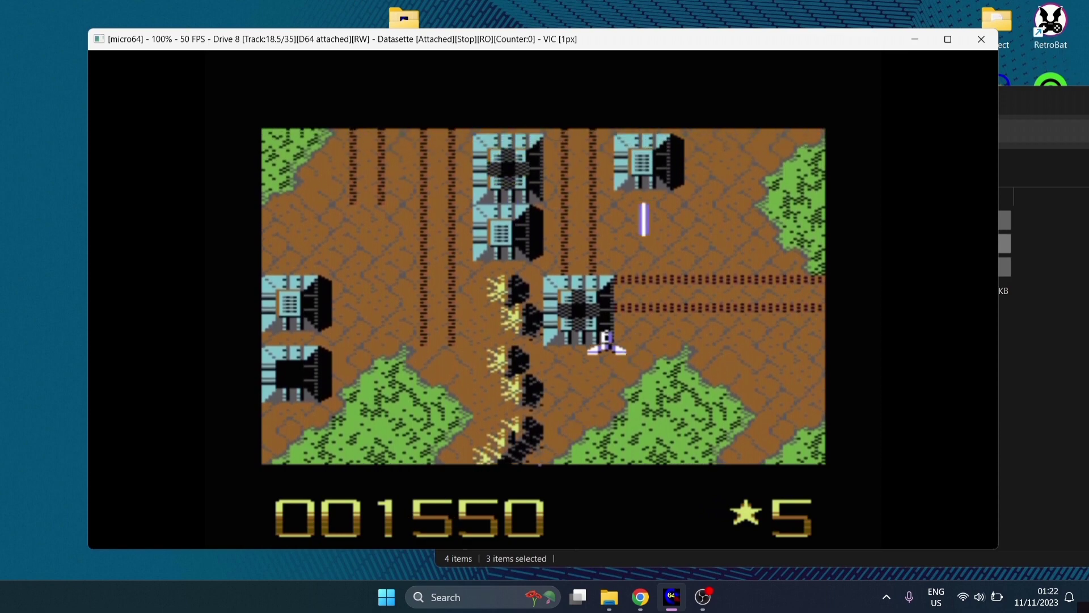
pyautogui.press('Left')
pyautogui.press('Down')
pyautogui.press('Right')
pyautogui.press('Left')
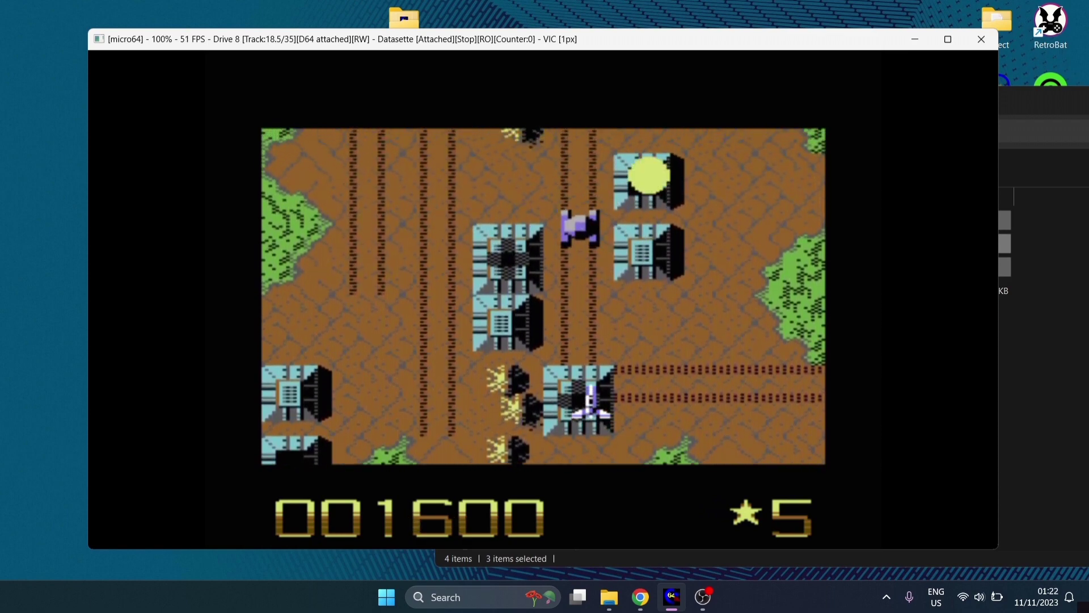
pyautogui.press('Up')
pyautogui.press('Left')
pyautogui.press('Down')
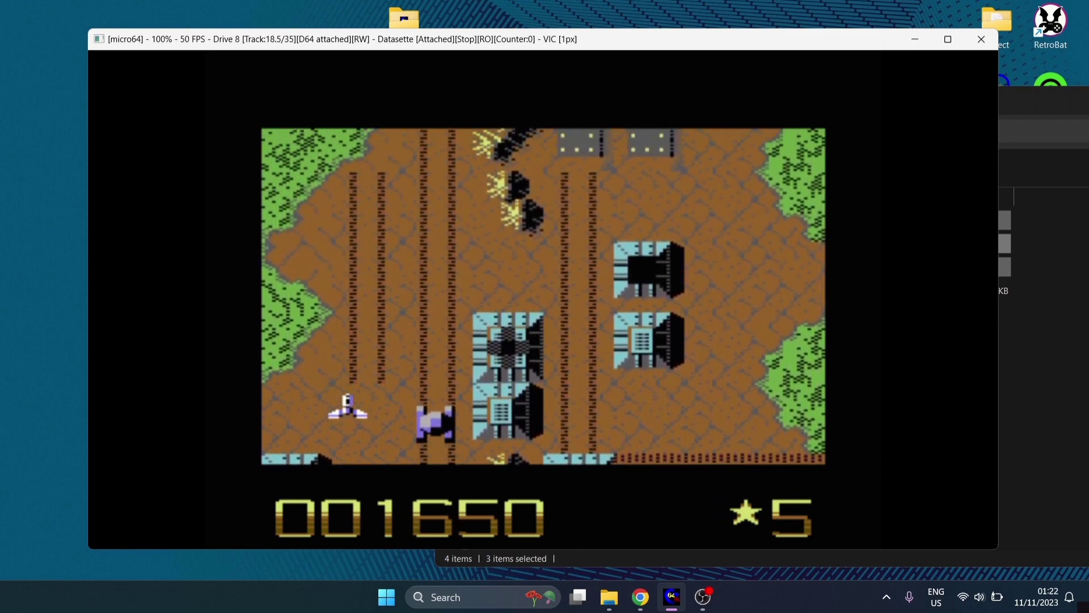
pyautogui.press('Right')
pyautogui.press('Up')
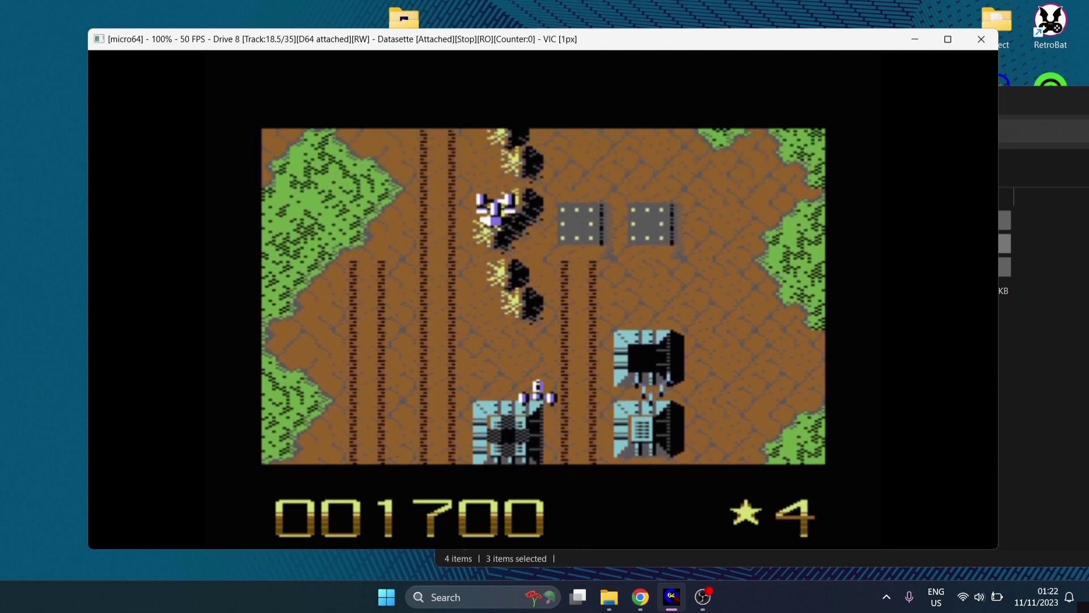
# Step: Quit the emulator and close the x86_64-win64 folder window to return to the desktop
pyautogui.press('F12')
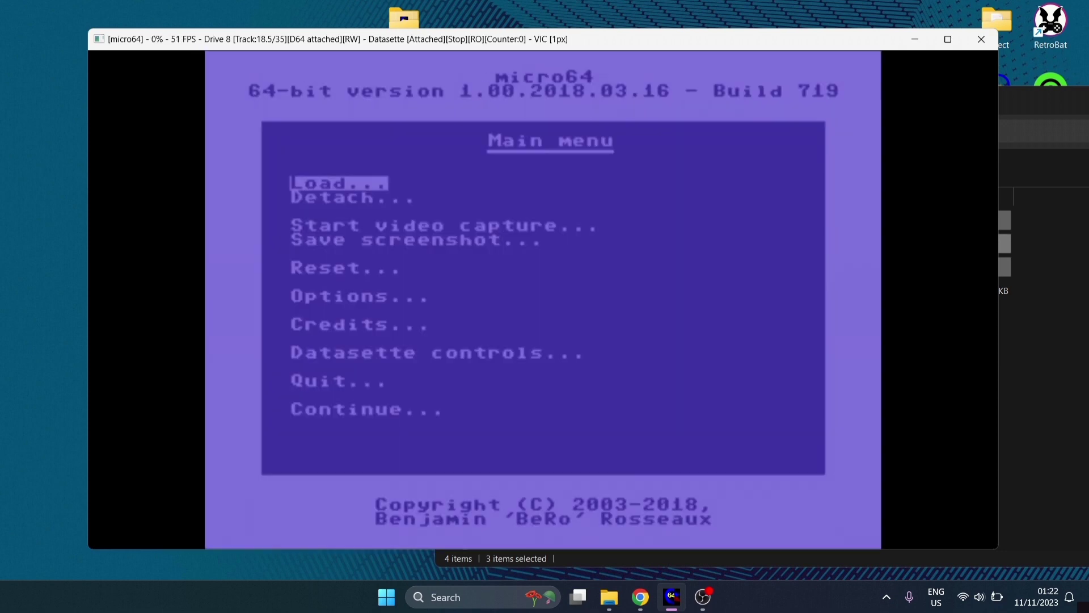
pyautogui.press('Down')
pyautogui.press('Down')
pyautogui.press('Down')
pyautogui.press('Down')
pyautogui.press('Down')
pyautogui.press('Down')
pyautogui.press('Down')
pyautogui.press('Down')
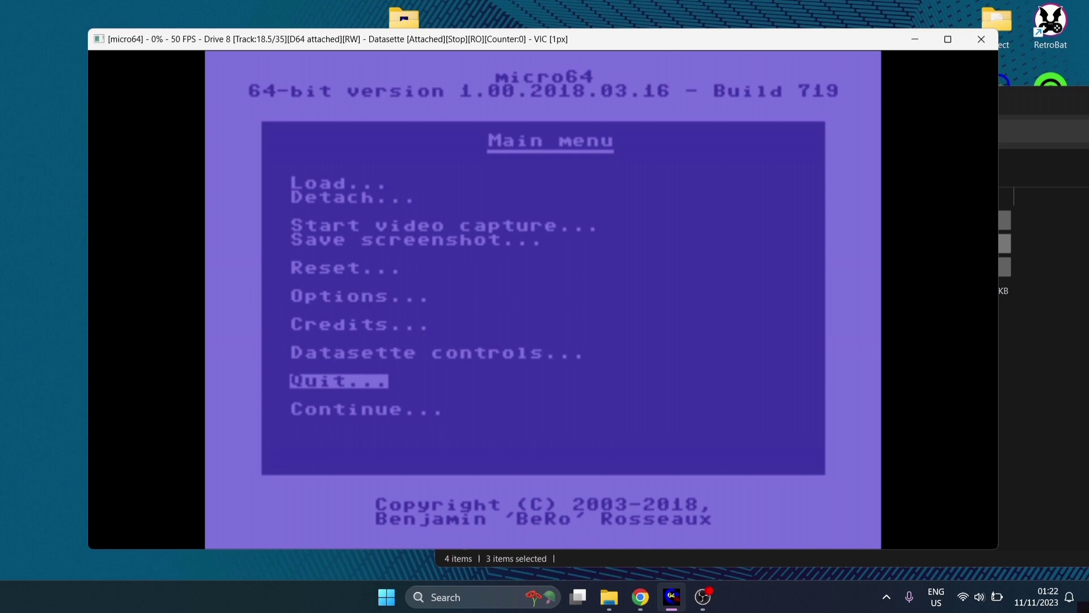
pyautogui.press('Return')
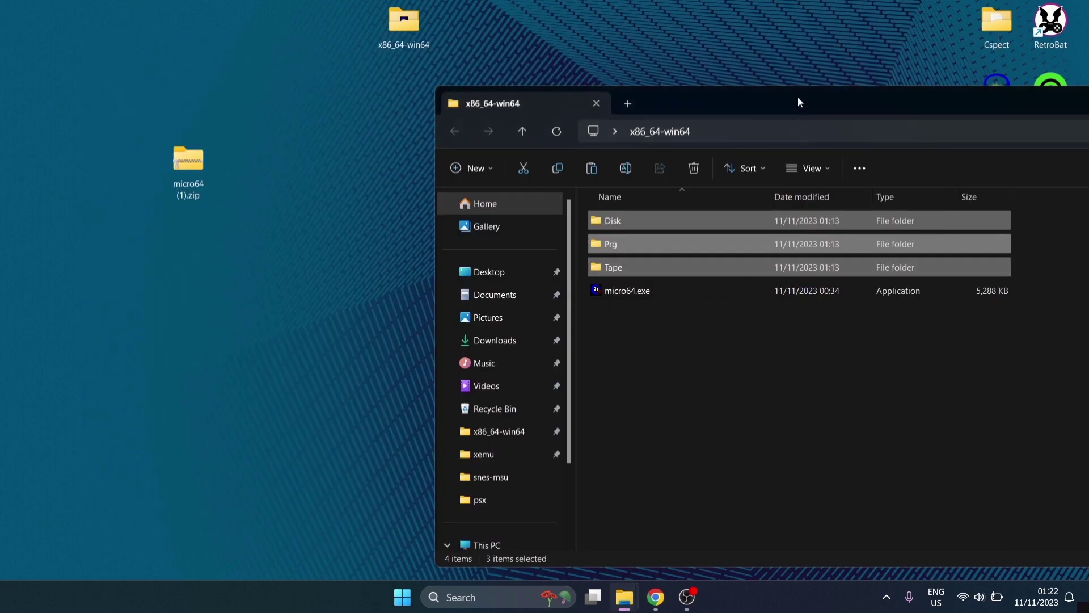
pyautogui.moveTo(798, 102); pyautogui.dragTo(378, 79)
pyautogui.click(1078, 75)
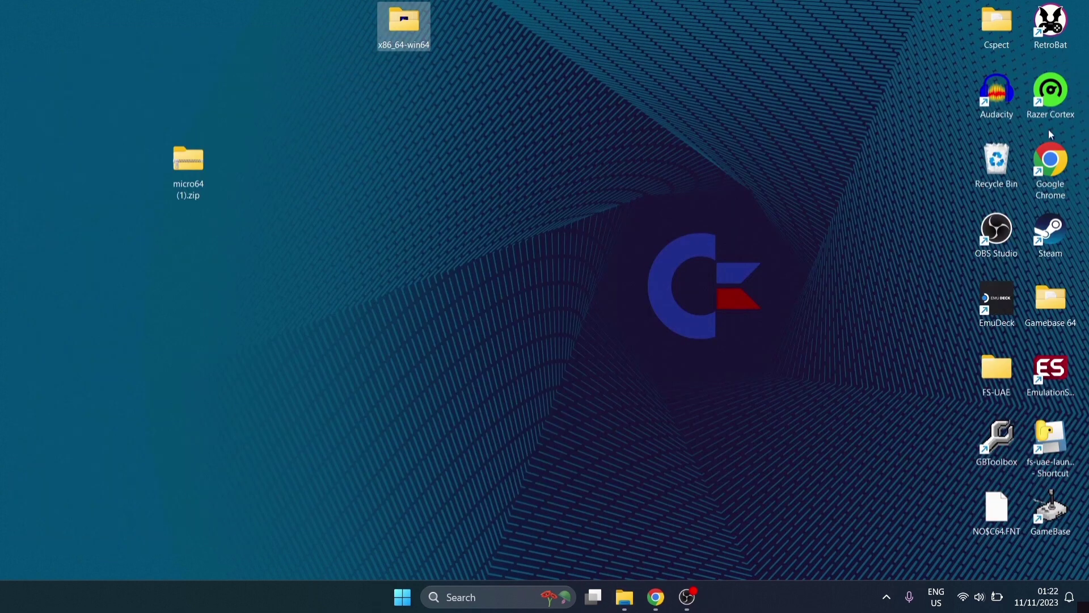